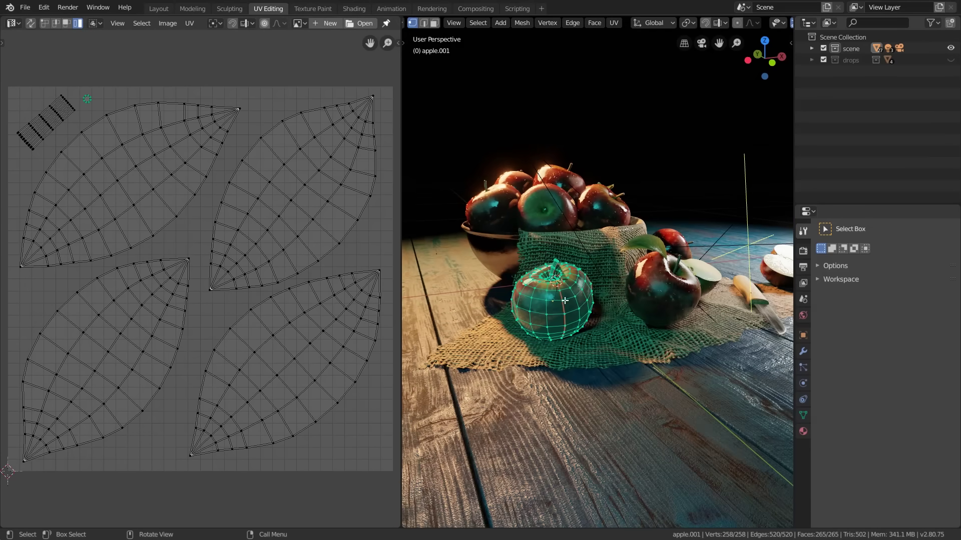
{"action": "scroll", "coordinate": [564, 300], "scroll_direction": "up", "scroll_amount": 5}
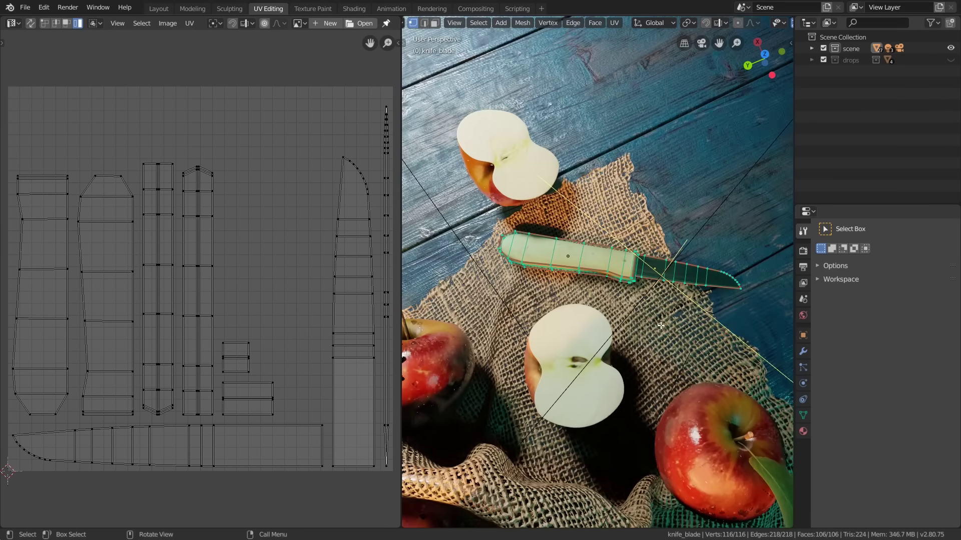
Walk back and sideways past the apple basket until the knife appears in a wide view
{"action": "key", "text": "s"}
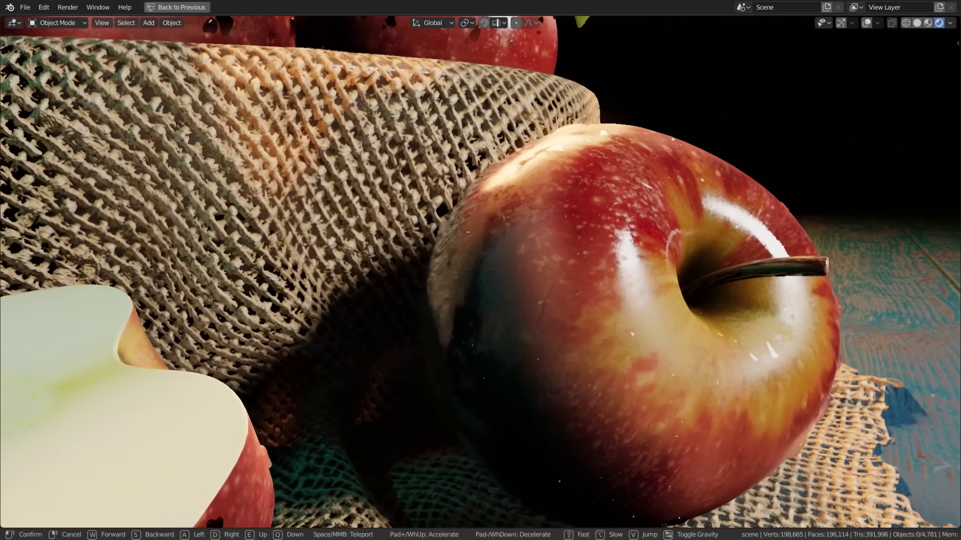
{"action": "key", "text": "s"}
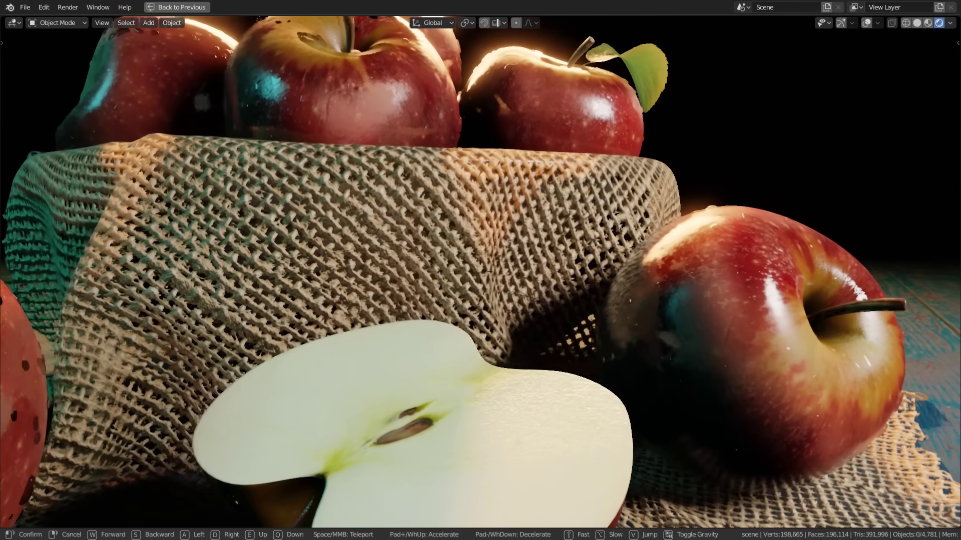
{"action": "key", "text": "a"}
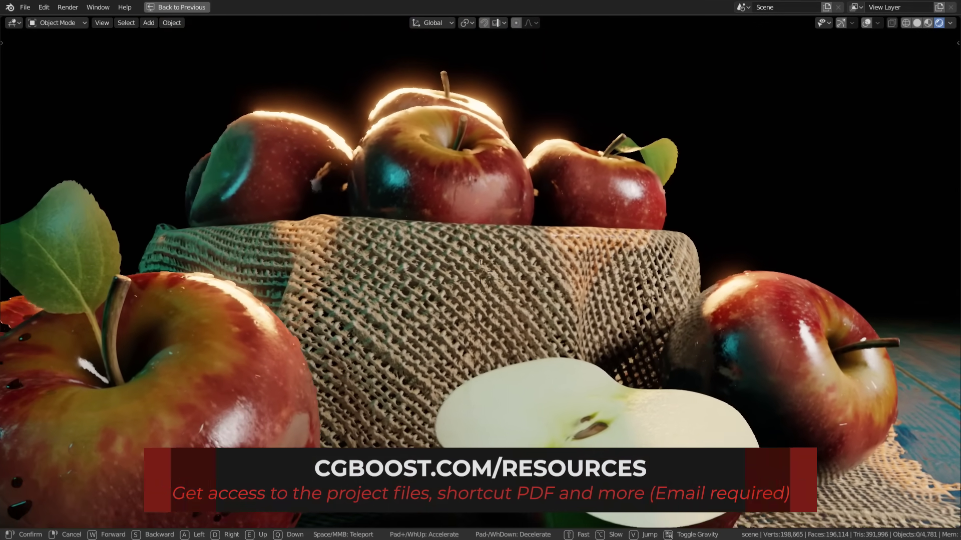
{"action": "key", "text": "a"}
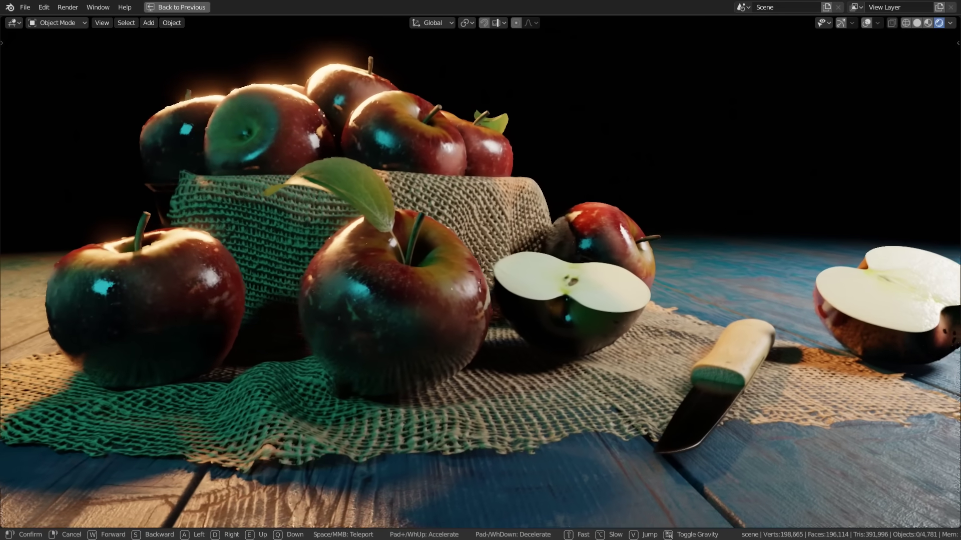
{"action": "key", "text": "s"}
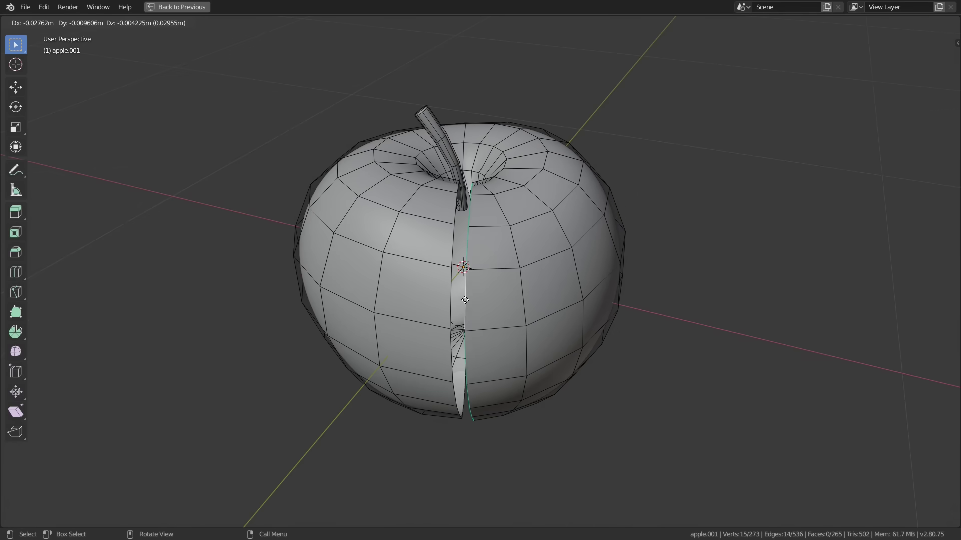
Rip the apple along a second cut, moving one half and a crescent vertex aside
{"action": "key", "text": "v"}
{"action": "left_click", "coordinate": [556, 275]}
{"action": "key", "text": "l"}
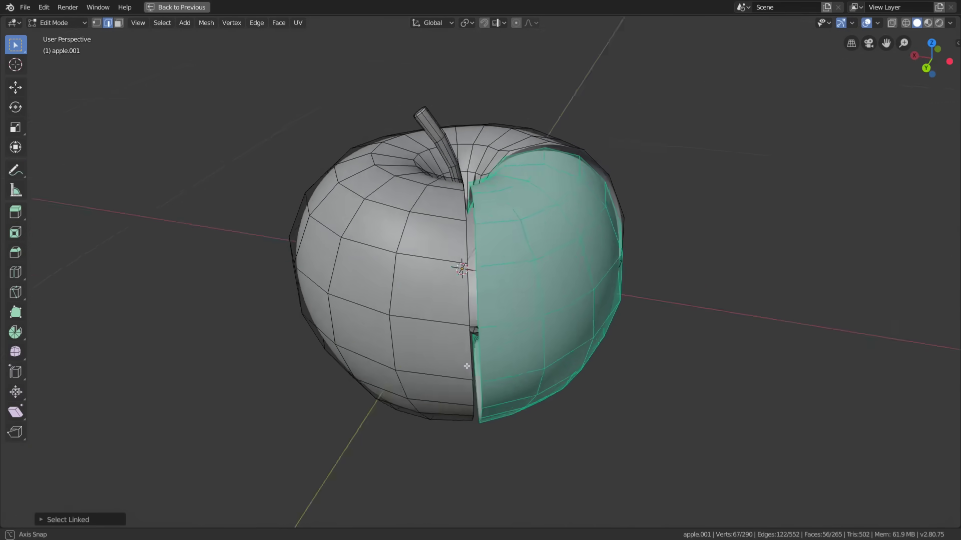
{"action": "key", "text": "g"}
{"action": "left_click", "coordinate": [694, 336]}
{"action": "middle_click_drag", "start_coordinate": [694, 335], "coordinate": [601, 256]}
{"action": "left_click", "coordinate": [590, 215]}
{"action": "key", "text": "g"}
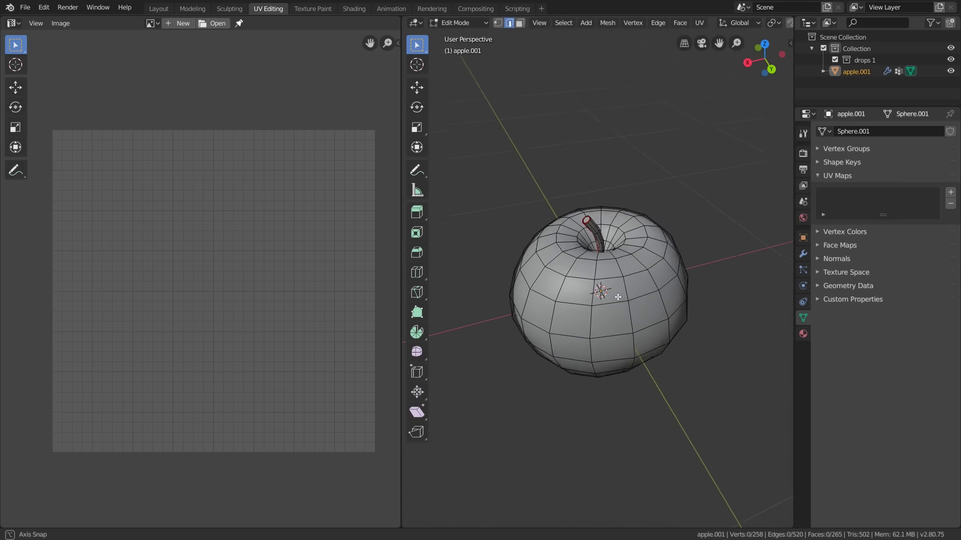
Mark two vertical edge loops as seams and unwrap the whole apple
{"action": "left_click", "coordinate": [626, 288], "text": "alt"}
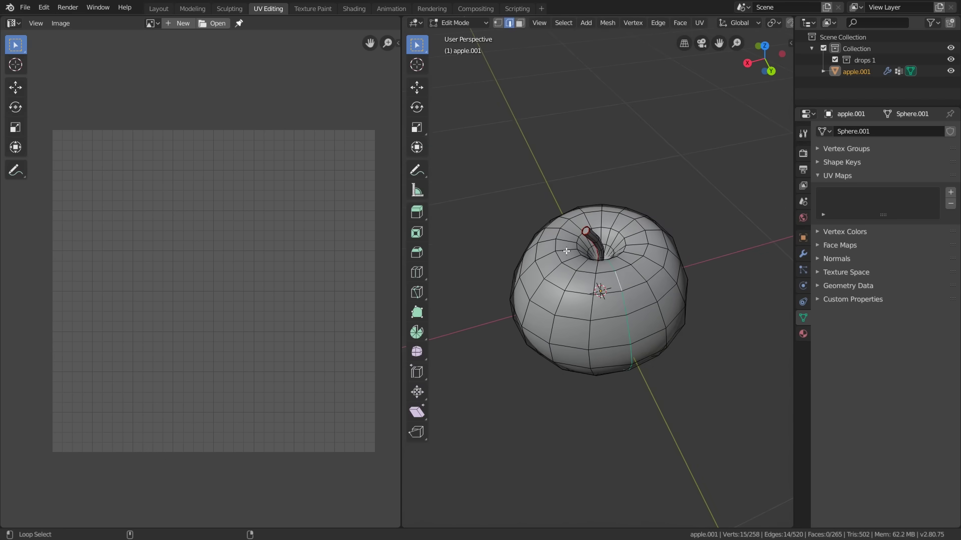
{"action": "left_click", "coordinate": [587, 219], "text": "alt+shift"}
{"action": "right_click", "coordinate": [646, 260]}
{"action": "left_click", "coordinate": [637, 278]}
{"action": "key", "text": "a"}
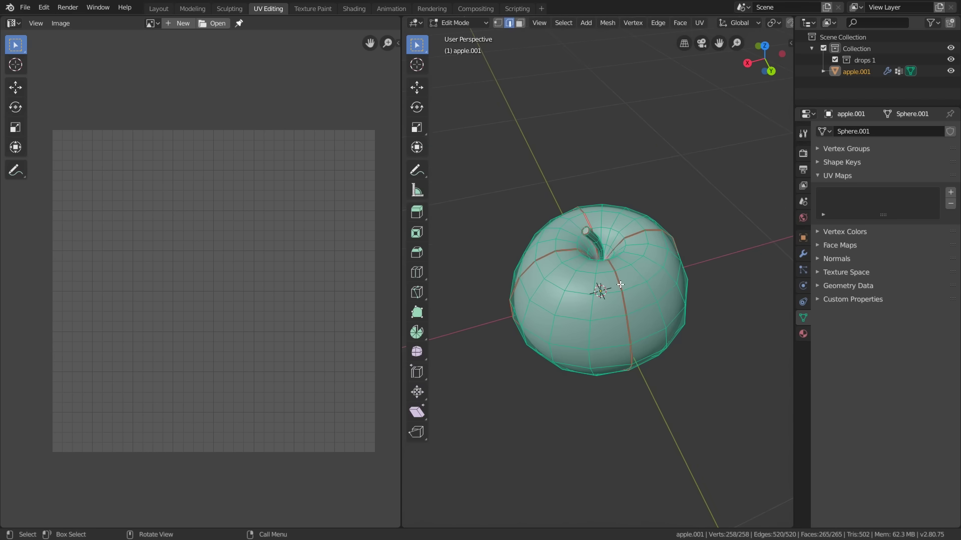
{"action": "left_click", "coordinate": [699, 23]}
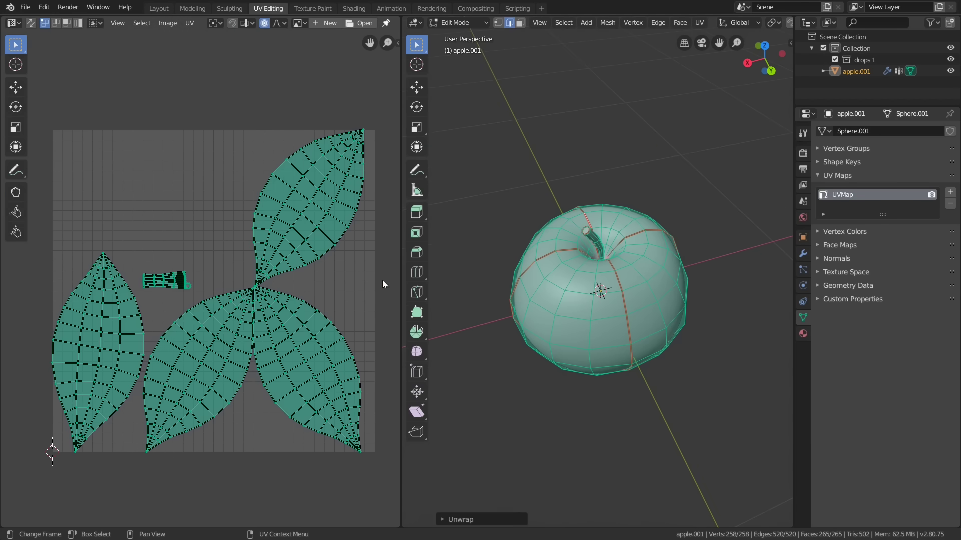
{"action": "left_click", "coordinate": [299, 302]}
Rotate the right and left leaf islands about 90° and move the left one upper-left
{"action": "left_click", "coordinate": [300, 337]}
{"action": "key", "text": "r"}
{"action": "left_click", "coordinate": [183, 328]}
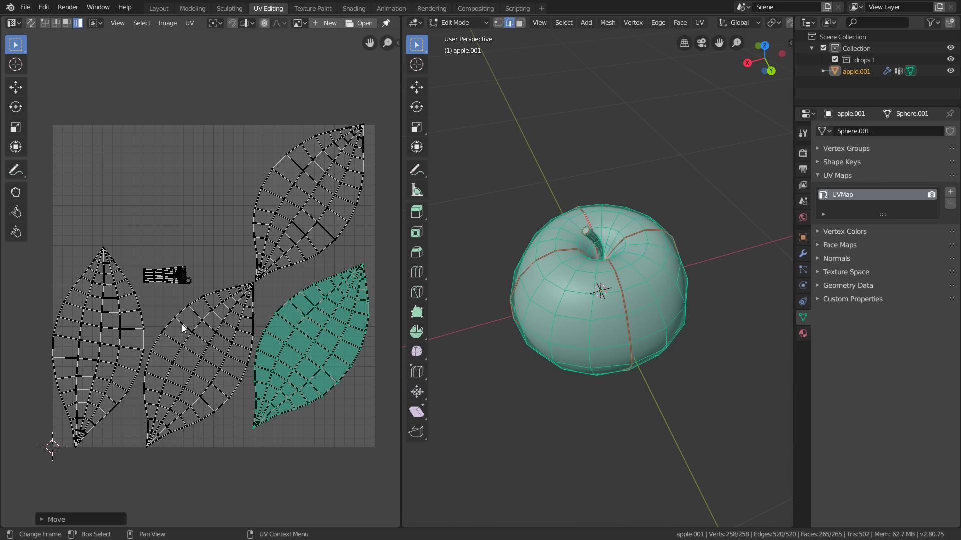
{"action": "left_click", "coordinate": [123, 322]}
{"action": "key", "text": "r"}
{"action": "key", "text": "g"}
{"action": "left_click", "coordinate": [253, 246]}
{"action": "left_click", "coordinate": [229, 334]}
Reposition the middle, upper-right and stem islands, then exit edit mode to view the textured apple
{"action": "key", "text": "g"}
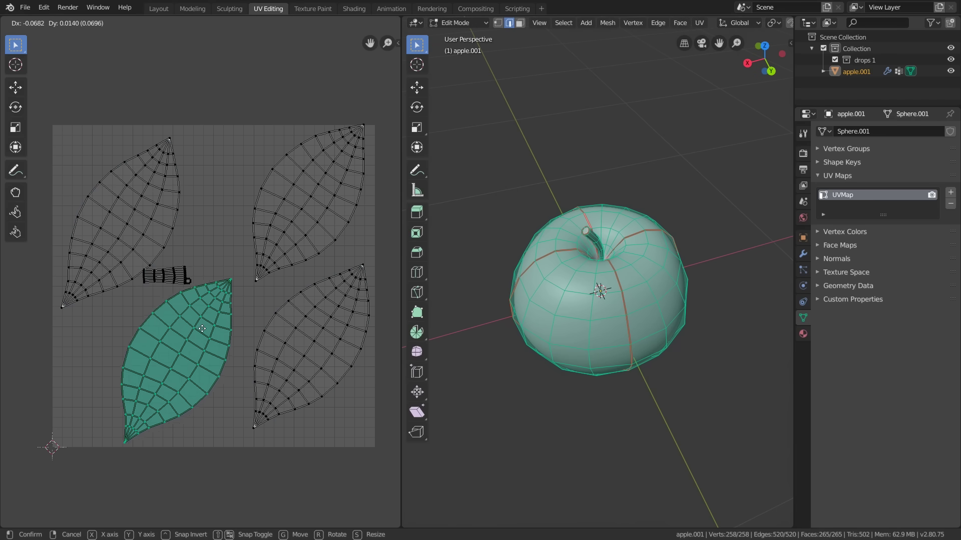
{"action": "left_click", "coordinate": [298, 238]}
{"action": "key", "text": "g"}
{"action": "left_click", "coordinate": [266, 263]}
{"action": "left_click", "coordinate": [167, 276]}
{"action": "key", "text": "g"}
{"action": "key", "text": "r"}
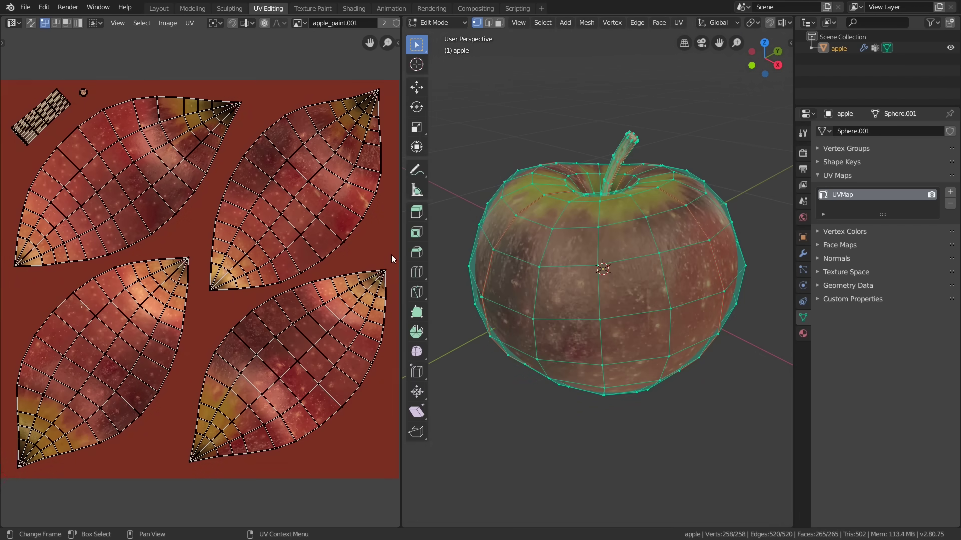
{"action": "key", "text": "Tab"}
{"action": "mouse_move", "coordinate": [522, 288]}
{"action": "middle_mouse_down"}
{"action": "mouse_move", "coordinate": [695, 287]}
{"action": "mouse_move", "coordinate": [506, 269]}
{"action": "mouse_move", "coordinate": [459, 312]}
{"action": "middle_mouse_up"}
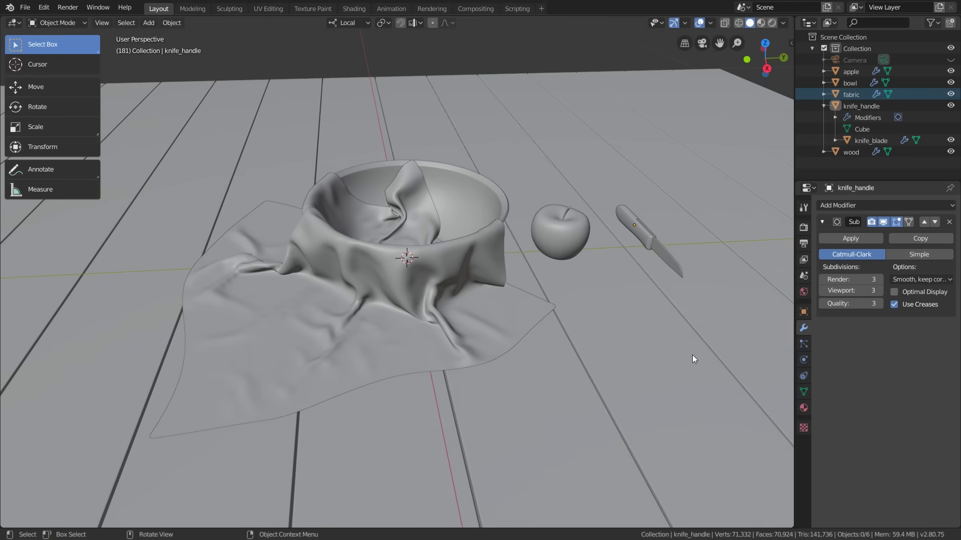
Inspect the scale of the knife, apple, bowl and fabric, then apply the apple's scale
{"action": "key", "text": "n"}
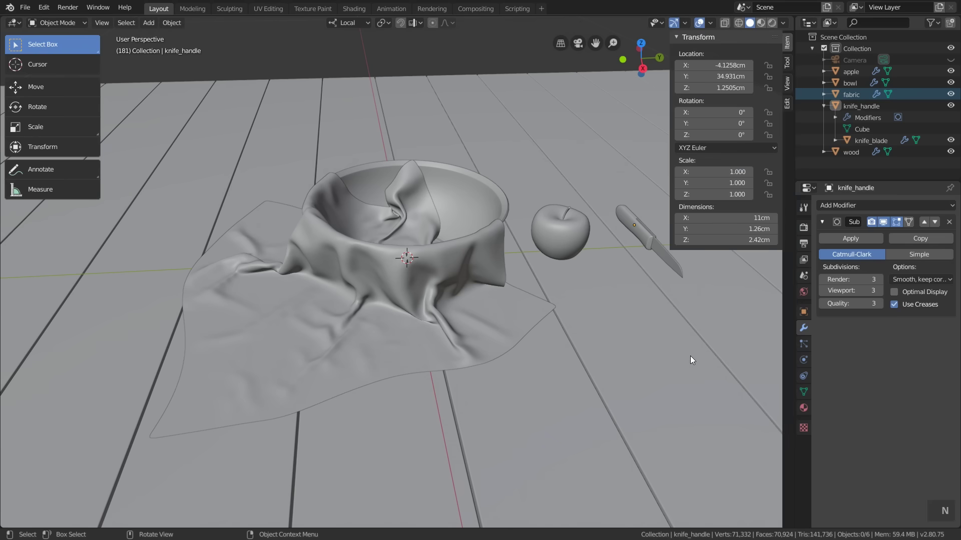
{"action": "left_click", "coordinate": [664, 254]}
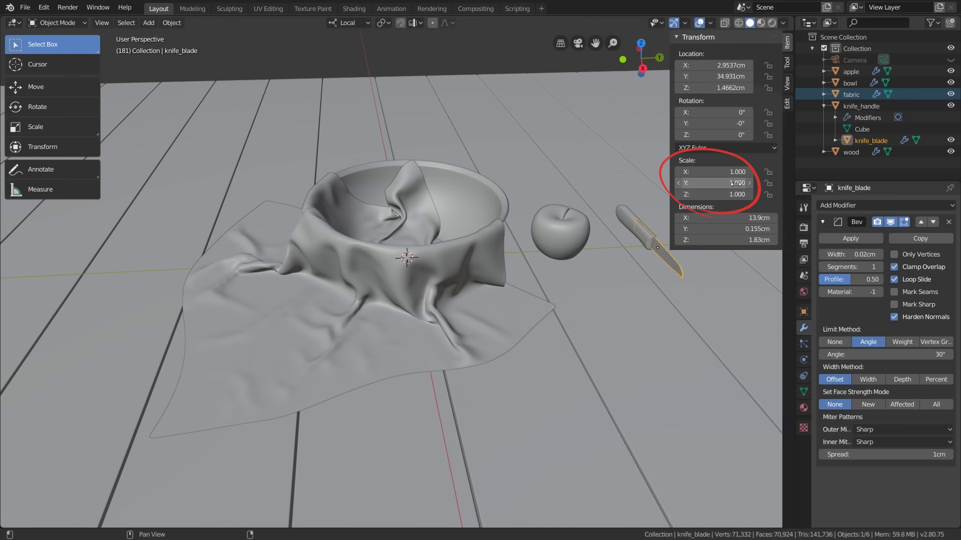
{"action": "left_click", "coordinate": [579, 240]}
{"action": "left_click", "coordinate": [471, 185]}
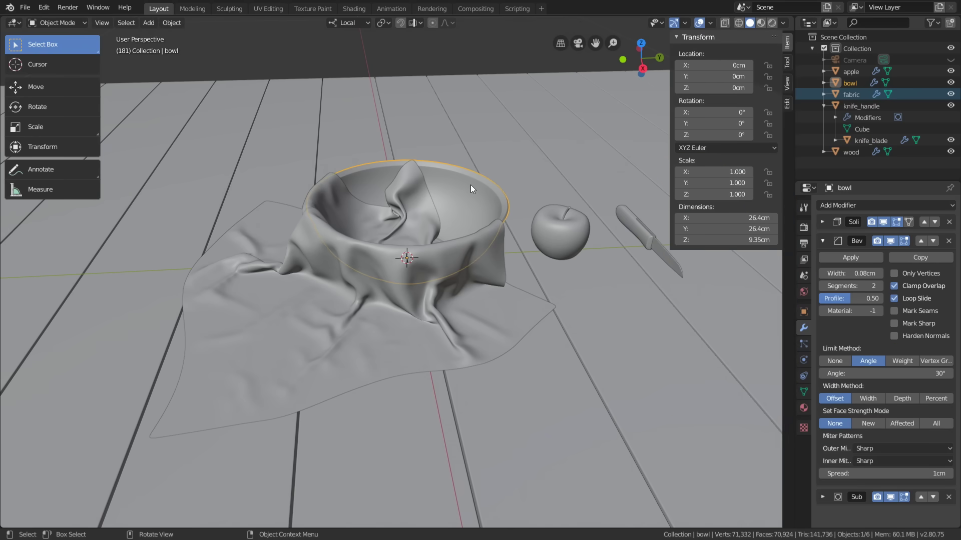
{"action": "left_click", "coordinate": [421, 205]}
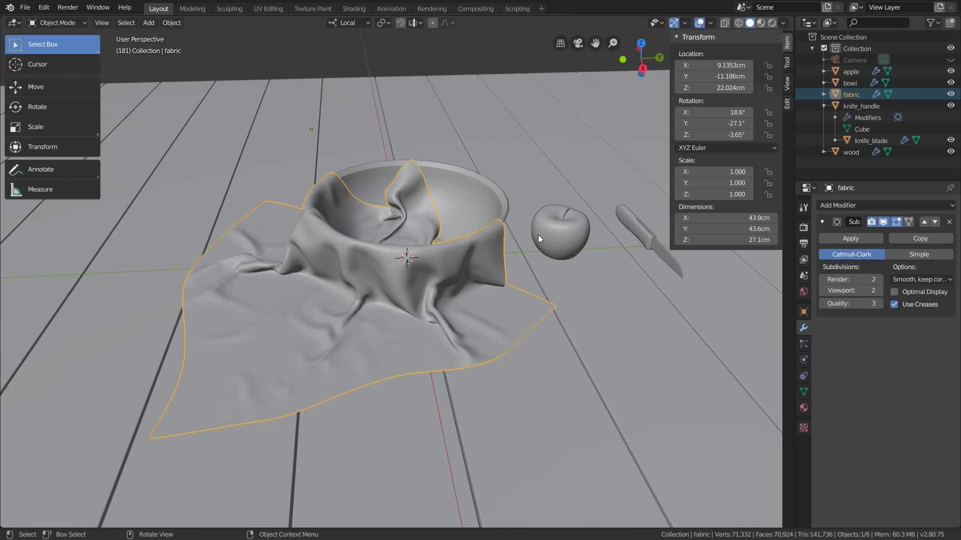
{"action": "left_click", "coordinate": [556, 241]}
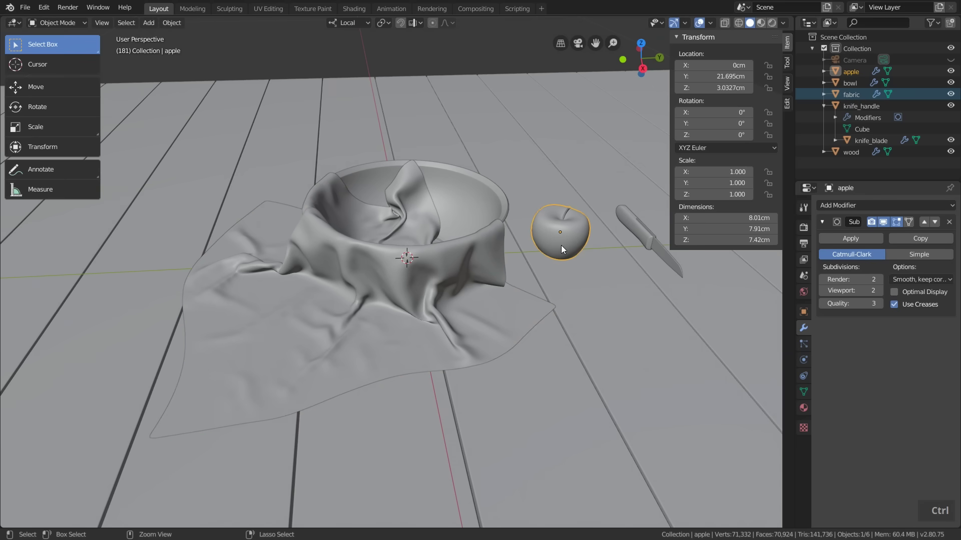
{"action": "key", "text": "ctrl+a"}
{"action": "left_click", "coordinate": [560, 246]}
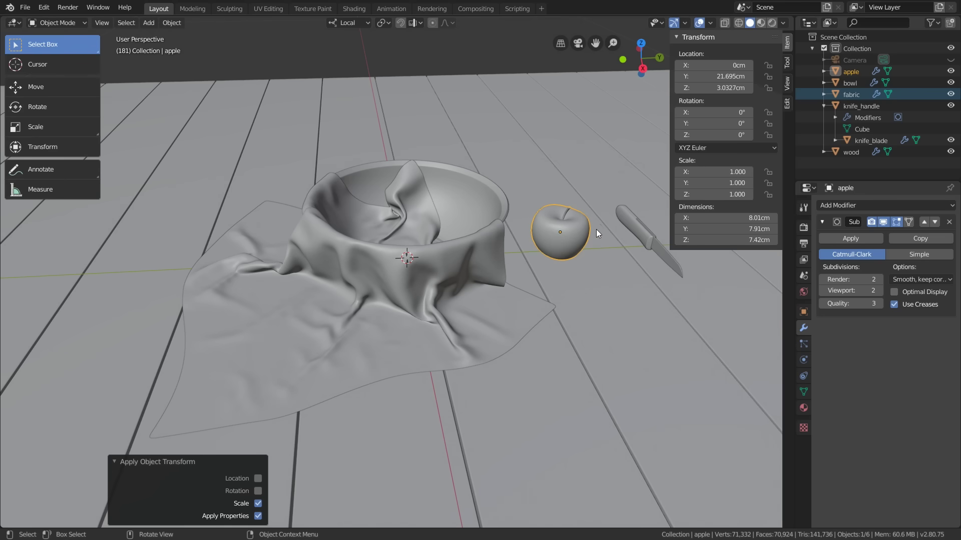
Select all objects, apply their scale, and hide the sidebar
{"action": "key", "text": "a"}
{"action": "key", "text": "ctrl+a"}
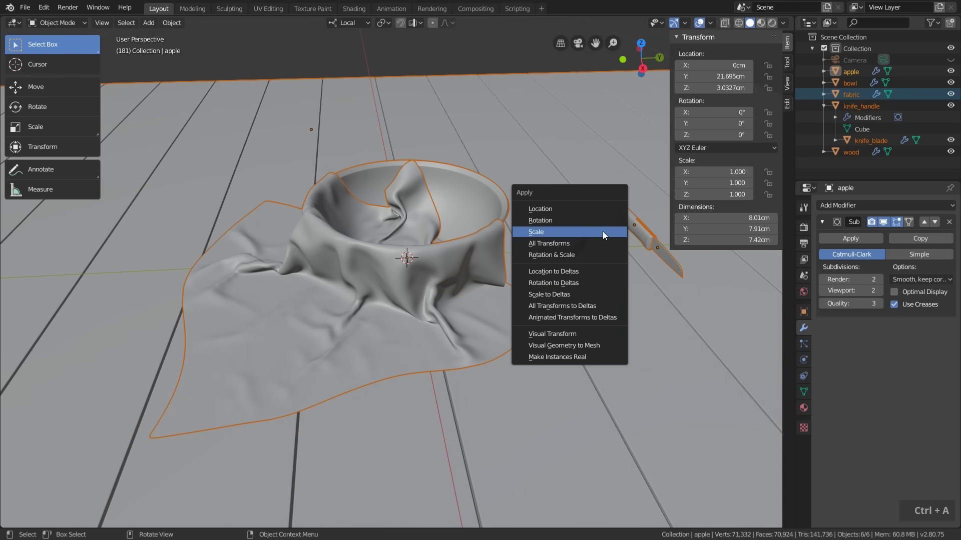
{"action": "left_click", "coordinate": [557, 230]}
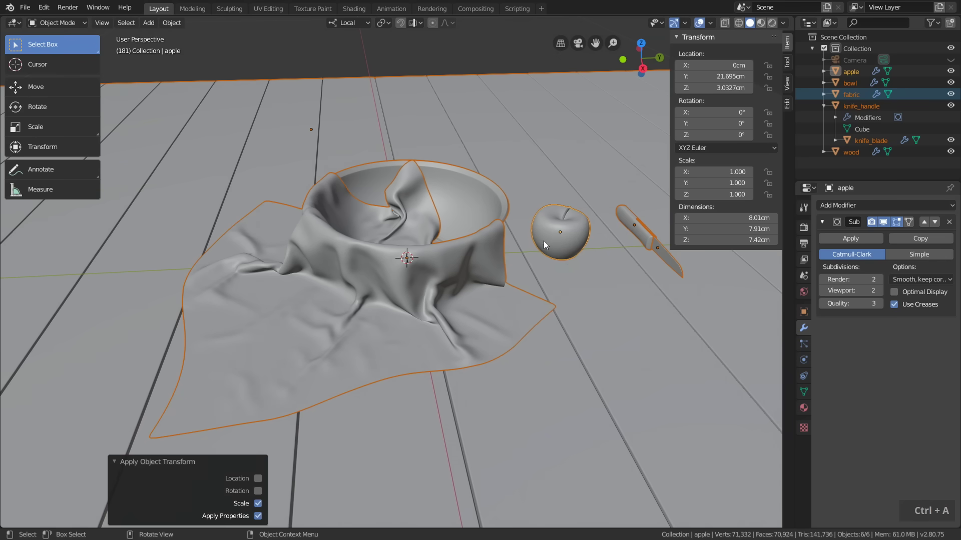
{"action": "key", "text": "n"}
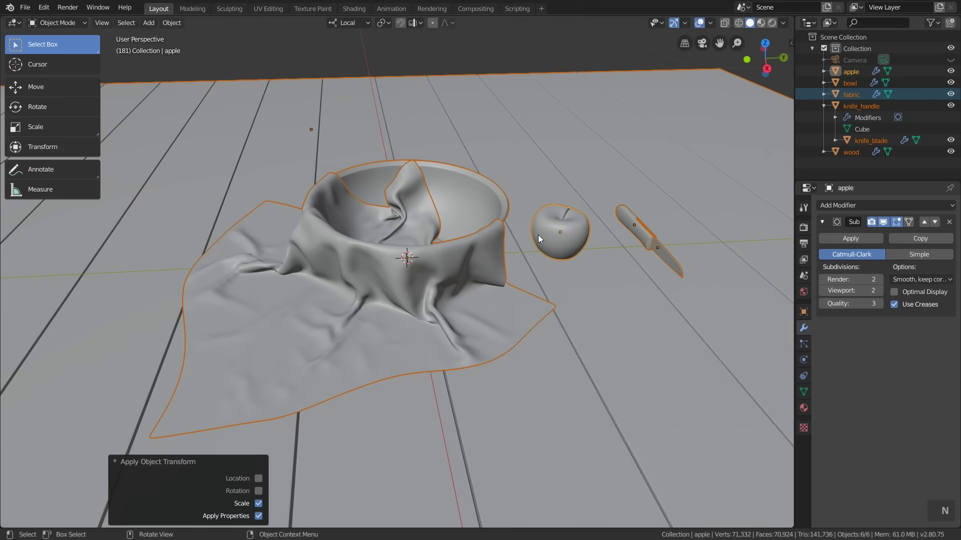
{"action": "left_click", "coordinate": [263, 10]}
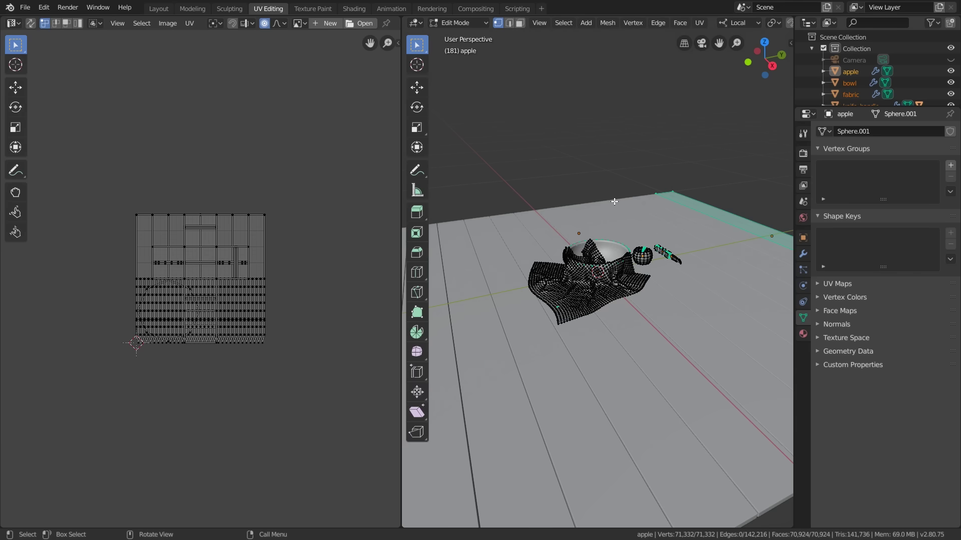
{"action": "key", "text": "Tab"}
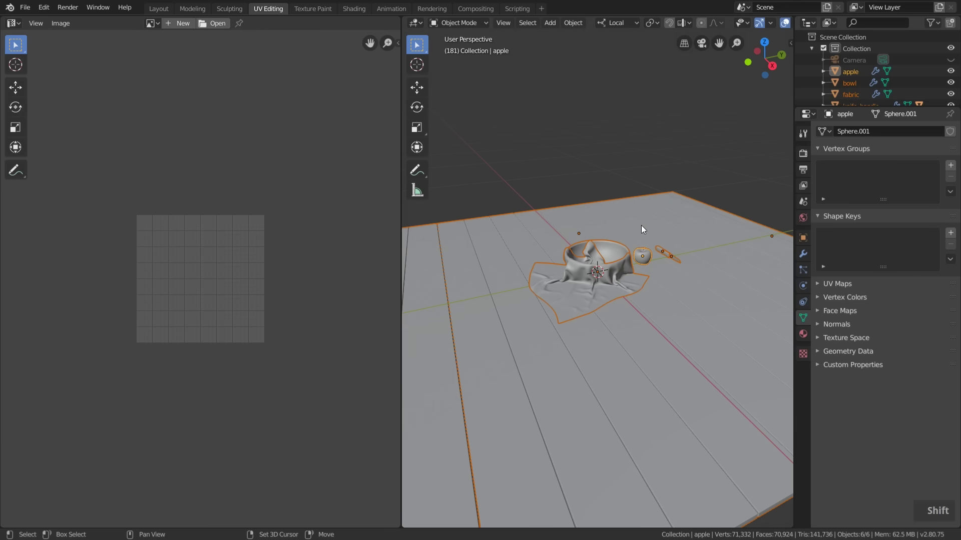
{"action": "left_click", "coordinate": [612, 277]}
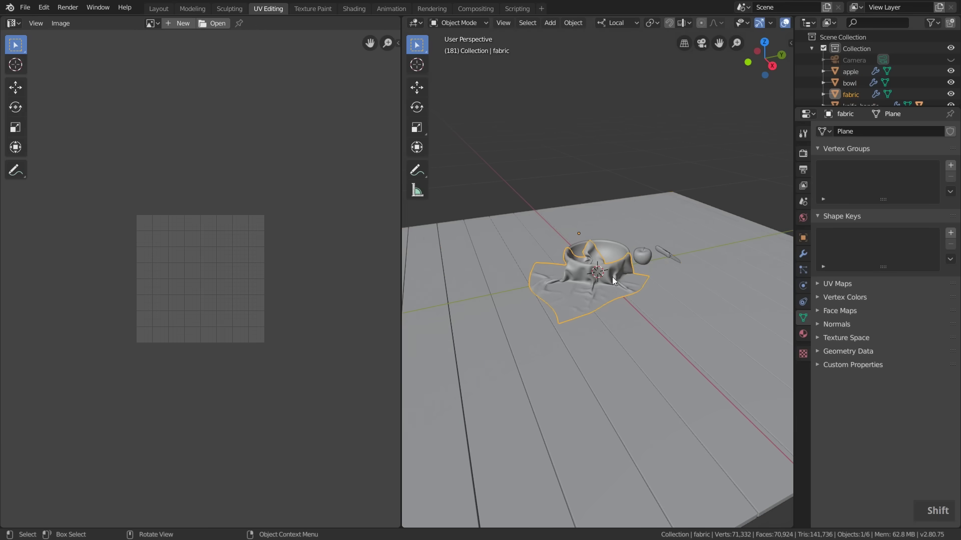
{"action": "key", "text": "Tab"}
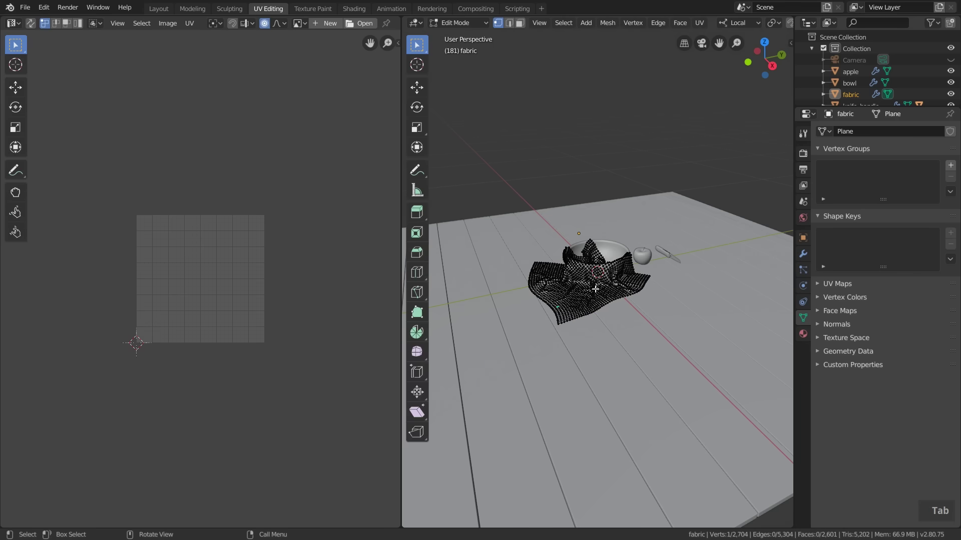
{"action": "key", "text": "a"}
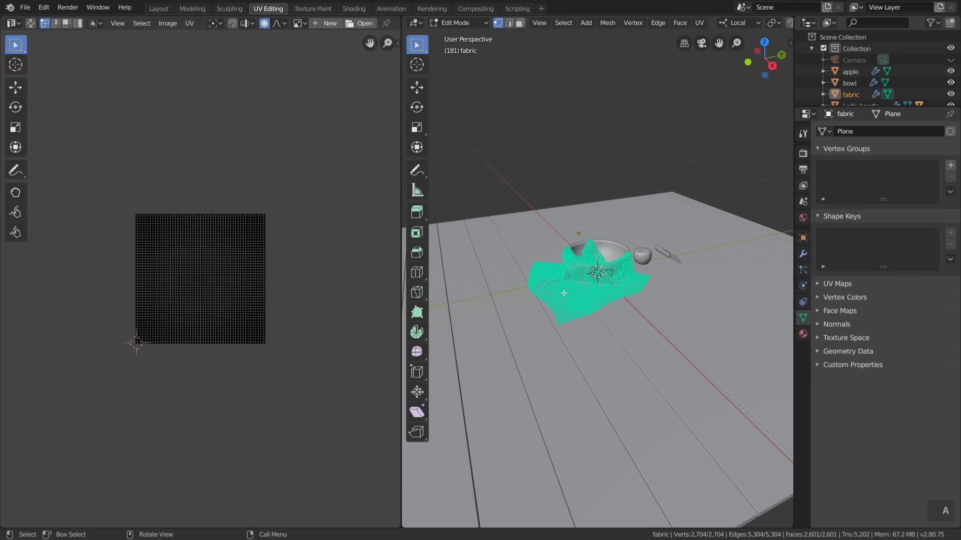
{"action": "scroll", "coordinate": [199, 280], "scroll_direction": "up", "scroll_amount": 2}
{"action": "scroll", "coordinate": [199, 280], "scroll_direction": "up", "scroll_amount": 1}
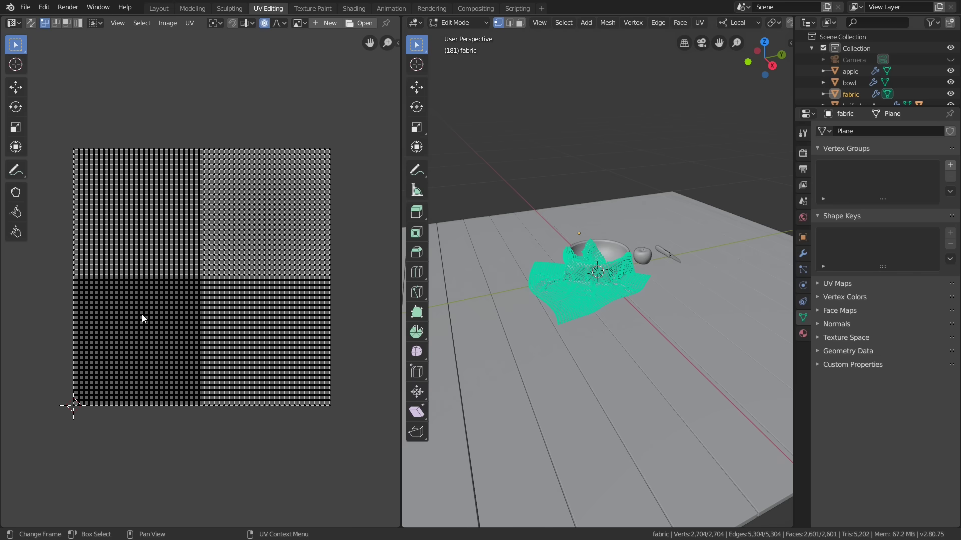
{"action": "key", "text": "Tab"}
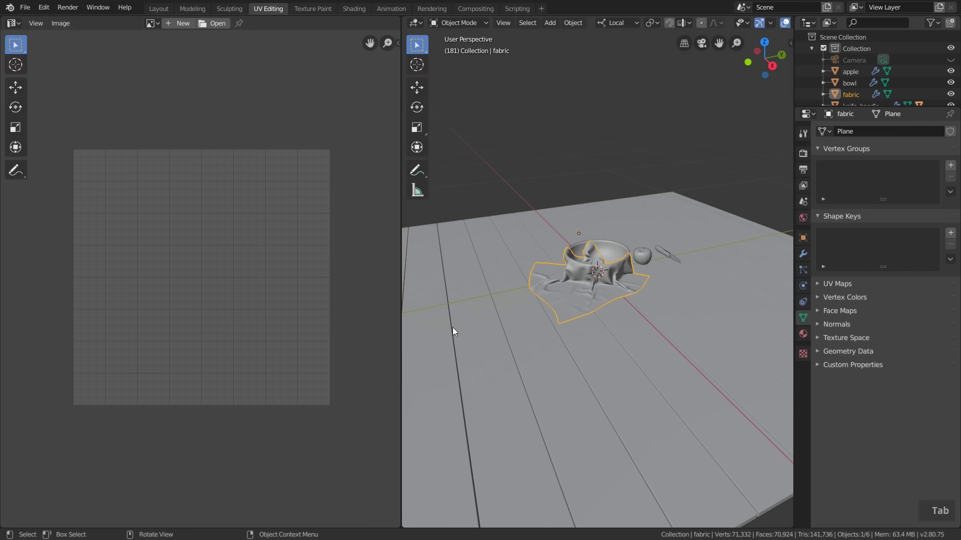
{"action": "key", "text": "shift+a"}
{"action": "mouse_move", "coordinate": [476, 205]}
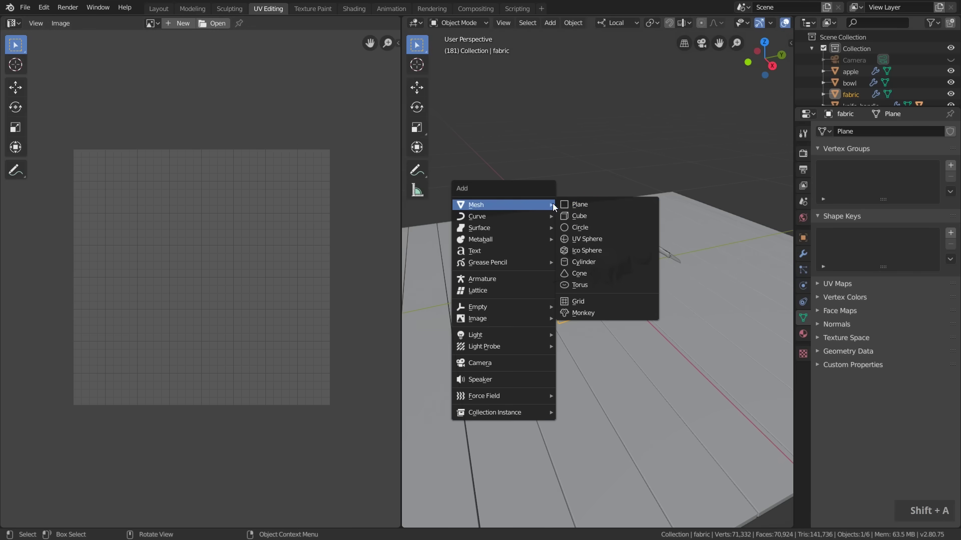
{"action": "left_click", "coordinate": [593, 215]}
{"action": "scroll", "coordinate": [578, 231], "scroll_direction": "down", "scroll_amount": 5}
{"action": "scroll", "coordinate": [576, 239], "scroll_direction": "up", "scroll_amount": 1}
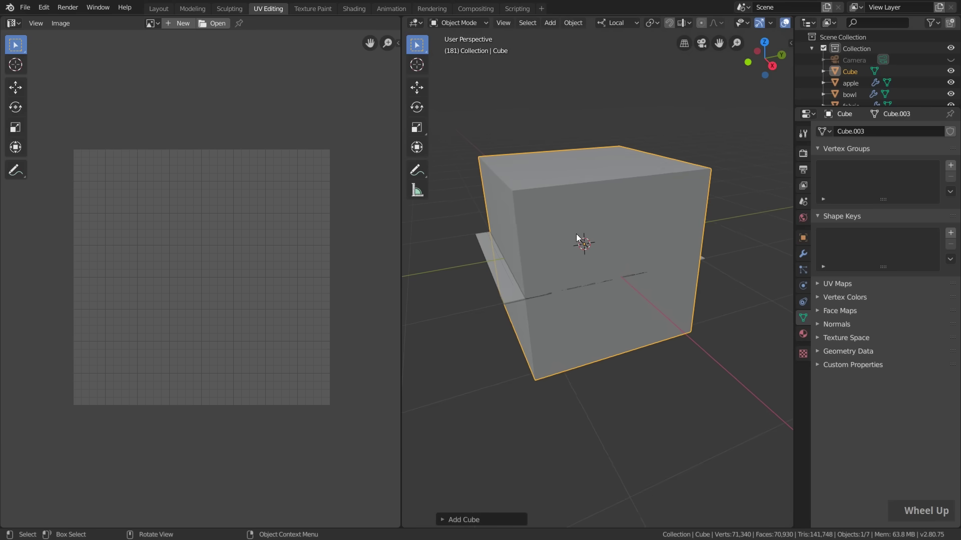
{"action": "left_click", "coordinate": [457, 519]}
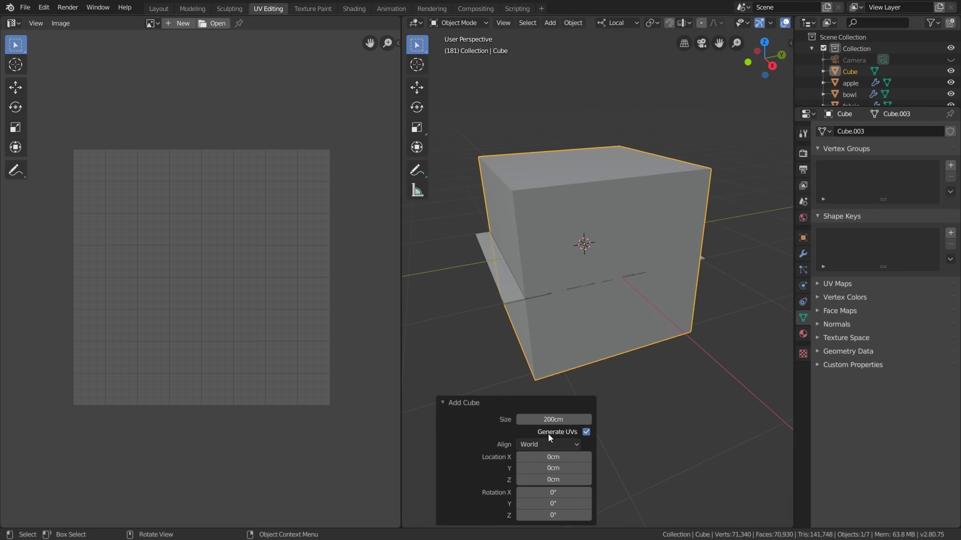
{"action": "middle_click_drag", "start_coordinate": [559, 210], "coordinate": [573, 206]}
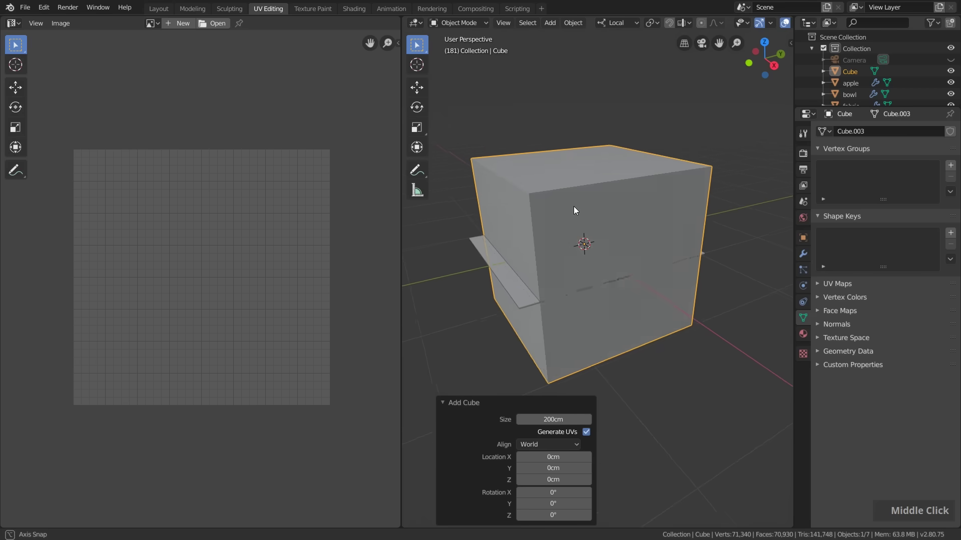
{"action": "key", "text": "Tab"}
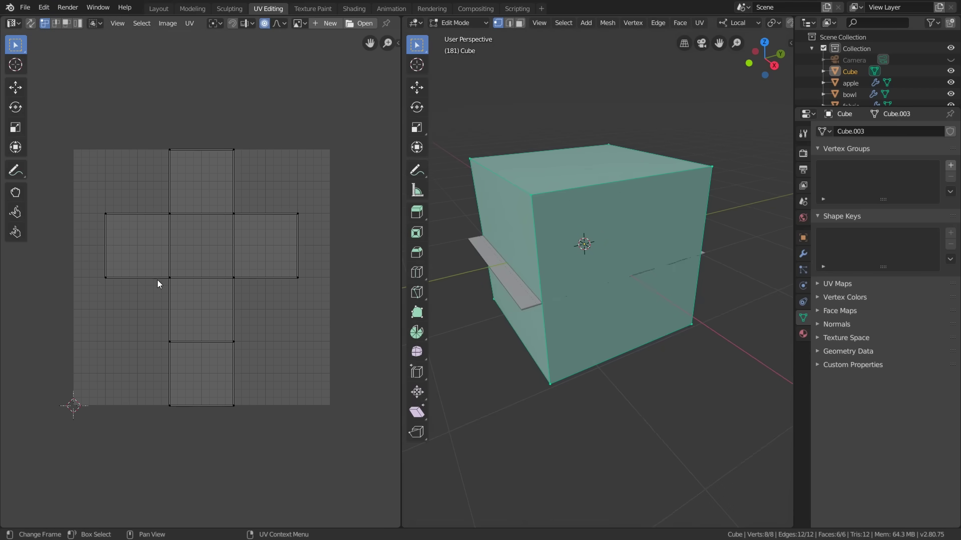
{"action": "key", "text": "Tab"}
{"action": "key", "text": "x"}
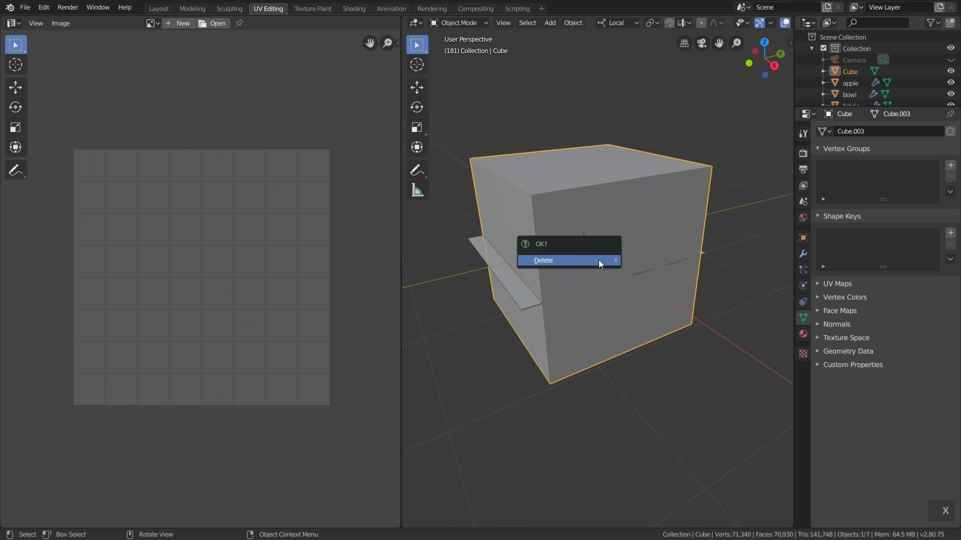
{"action": "left_click", "coordinate": [598, 260]}
{"action": "scroll", "coordinate": [580, 250], "scroll_direction": "up", "scroll_amount": 3}
{"action": "scroll", "coordinate": [567, 255], "scroll_direction": "up", "scroll_amount": 2}
{"action": "left_click", "coordinate": [567, 252]}
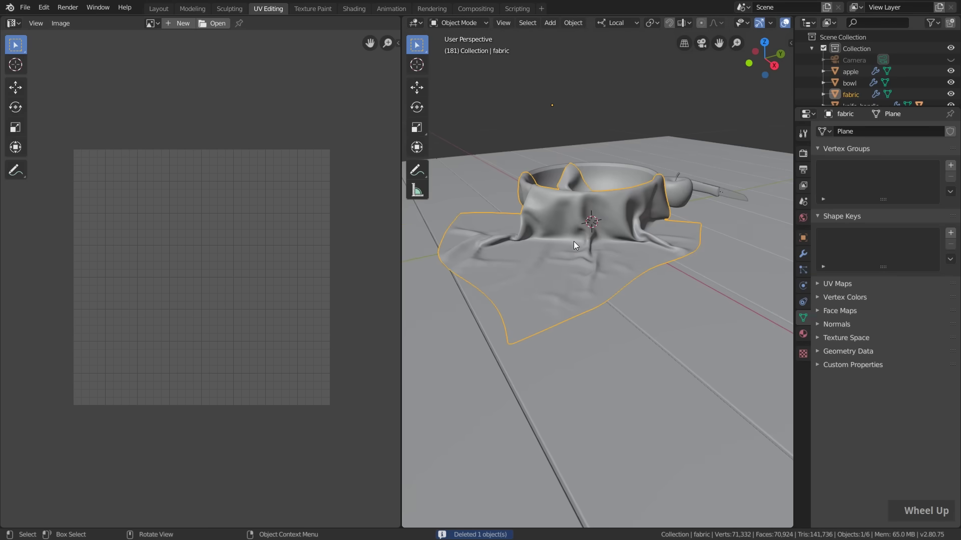
{"action": "scroll", "coordinate": [560, 248], "scroll_direction": "down", "scroll_amount": 2}
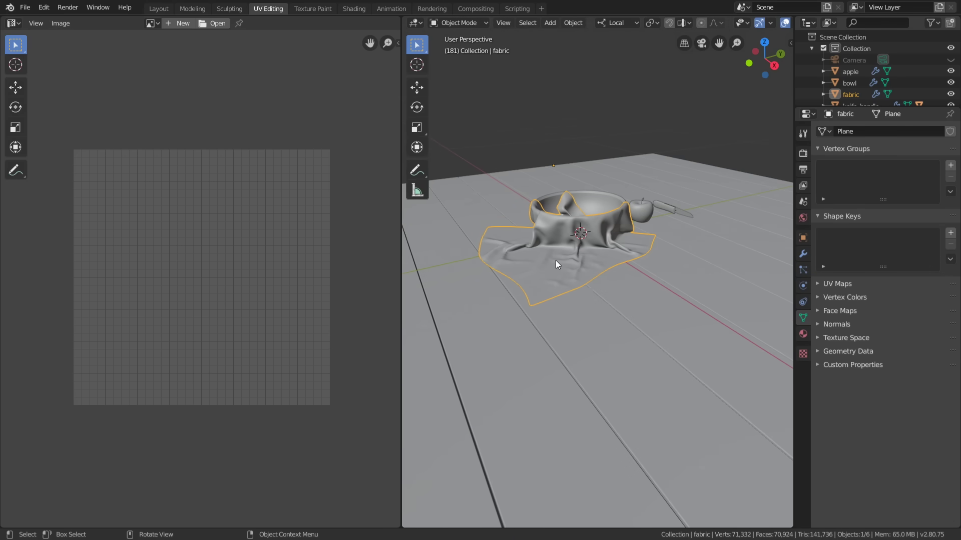
Toggle edit mode on the fabric, then hide fabric, bowl and wood floor with Outliner eye icons
{"action": "key", "text": "Tab"}
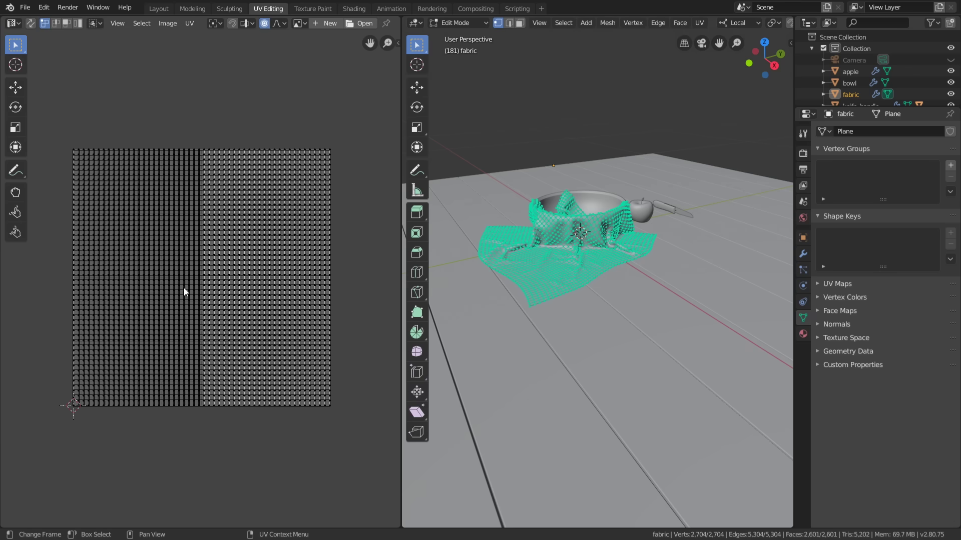
{"action": "key", "text": "Tab"}
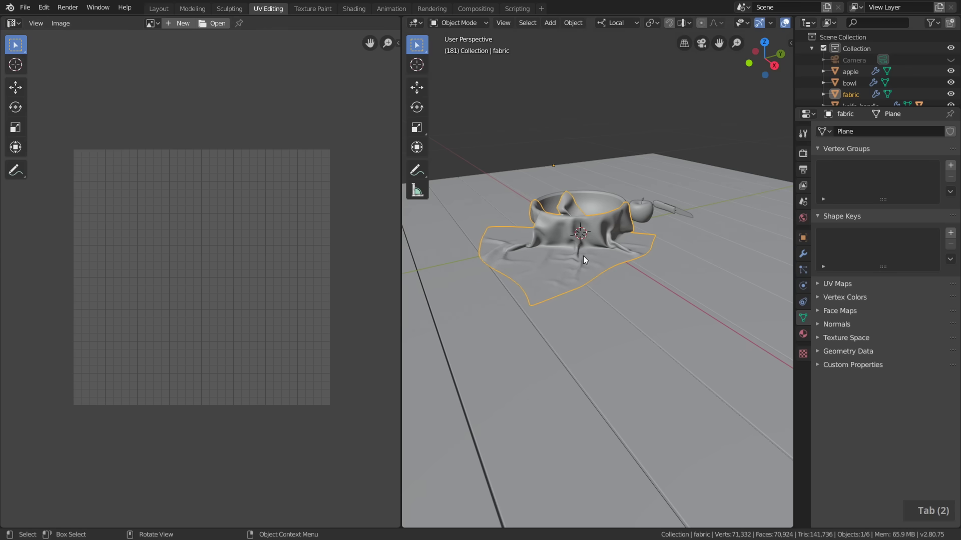
{"action": "left_click", "coordinate": [951, 94]}
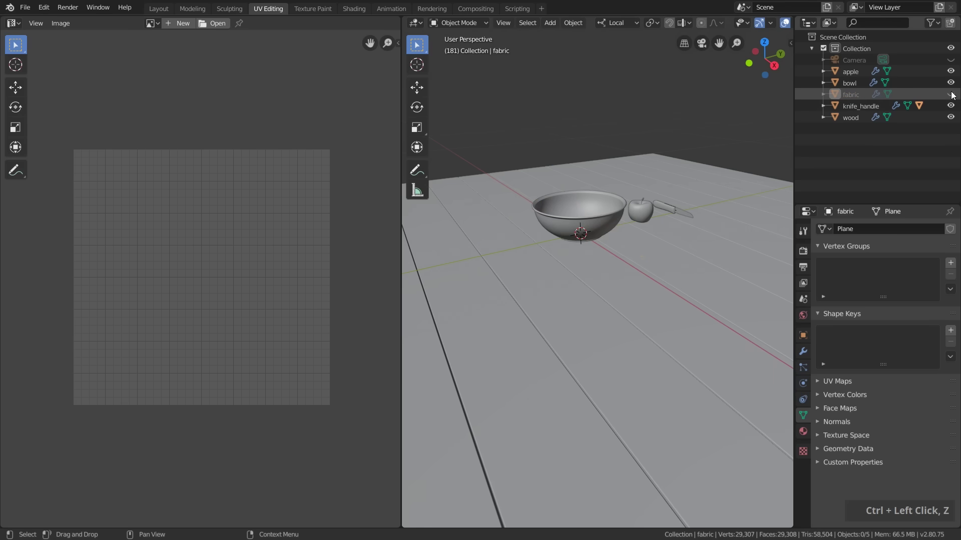
{"action": "left_click", "coordinate": [573, 201]}
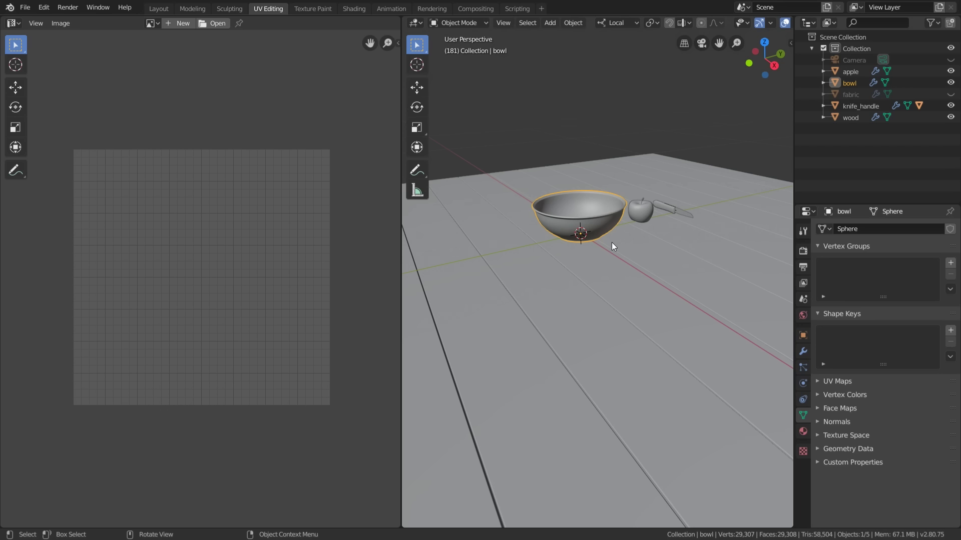
{"action": "left_click", "coordinate": [951, 83]}
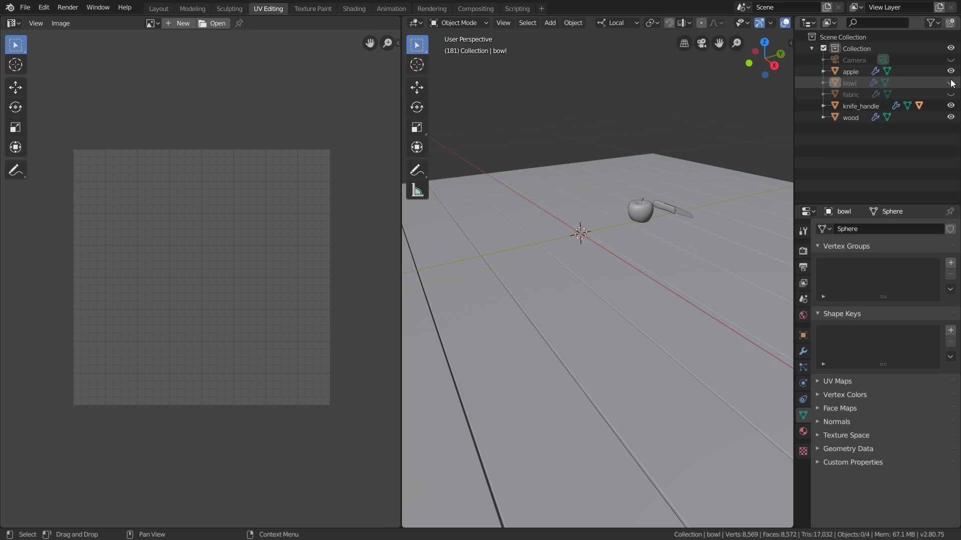
{"action": "left_click", "coordinate": [519, 207]}
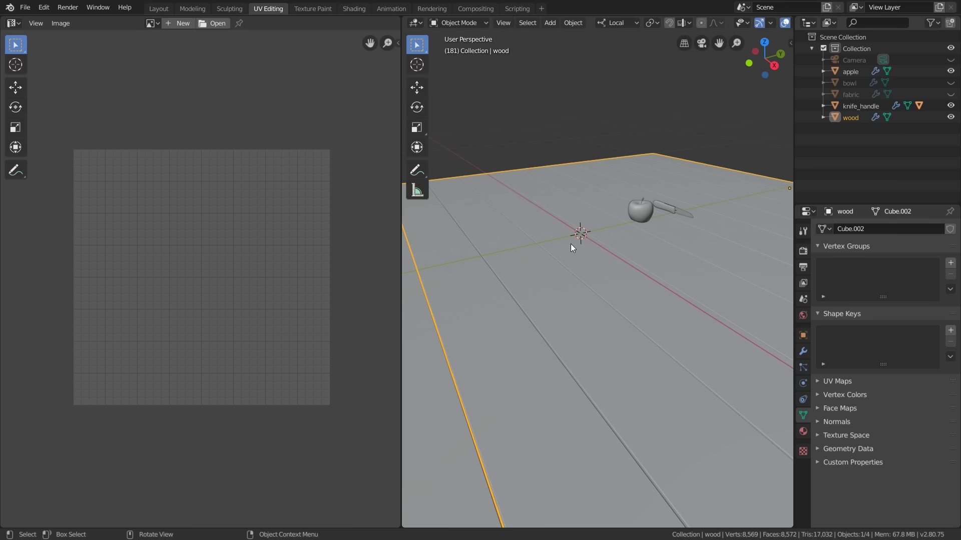
{"action": "left_click", "coordinate": [951, 117]}
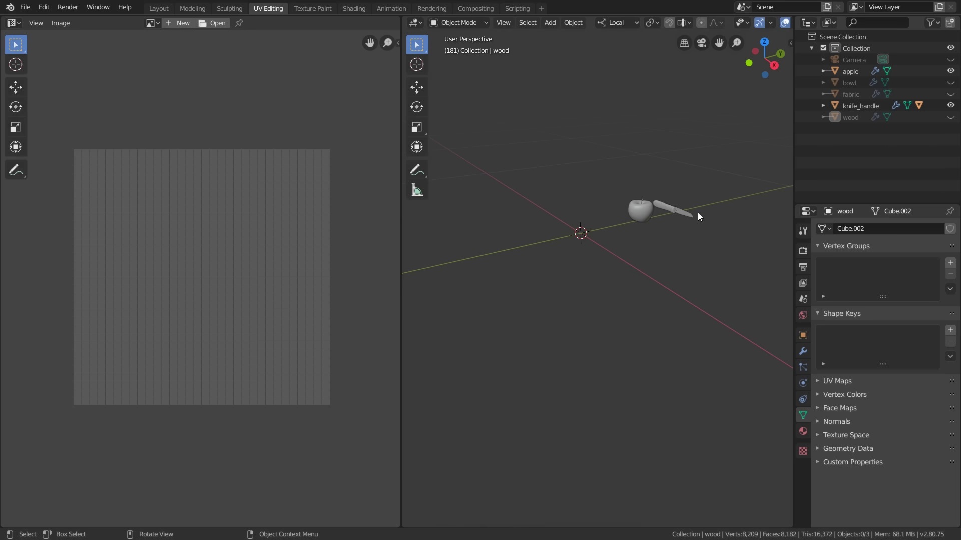
{"action": "scroll", "coordinate": [697, 212], "scroll_direction": "up", "scroll_amount": 1}
{"action": "scroll", "coordinate": [632, 215], "scroll_direction": "up", "scroll_amount": 2}
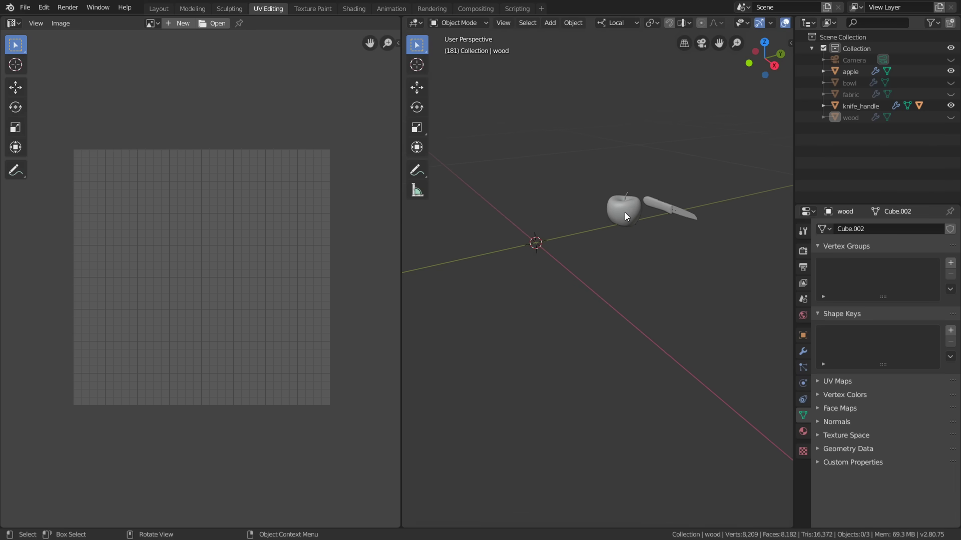
Reset the apple to the world origin and slide the knife beside it along local Y
{"action": "left_click", "coordinate": [625, 212]}
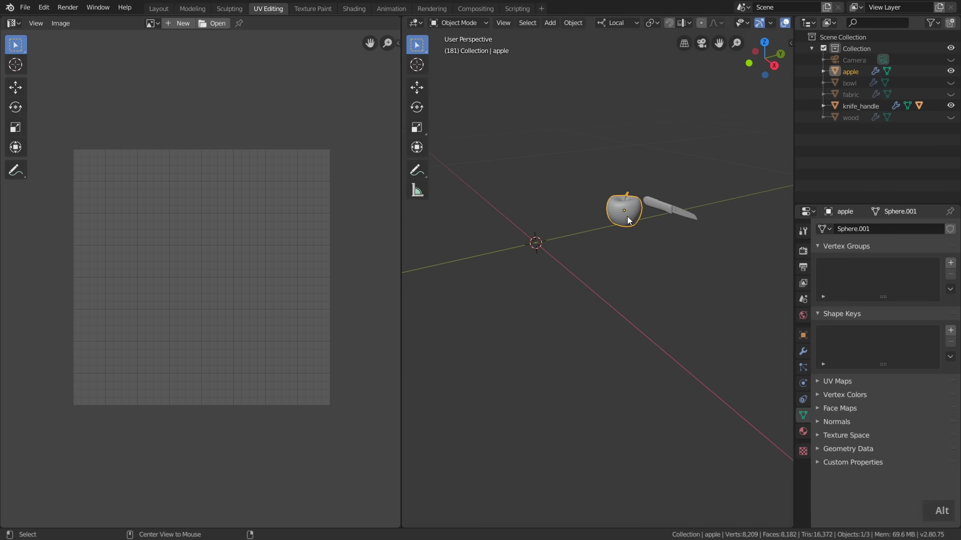
{"action": "key", "text": "alt+g"}
{"action": "left_click", "coordinate": [658, 203]}
{"action": "key", "text": "g"}
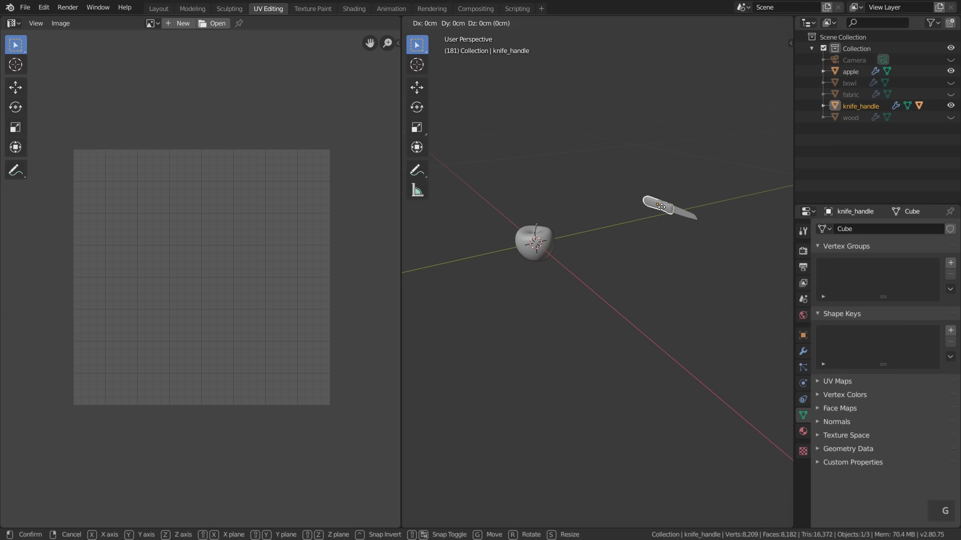
{"action": "key", "text": "y"}
{"action": "key", "text": "y"}
{"action": "left_click", "coordinate": [580, 245]}
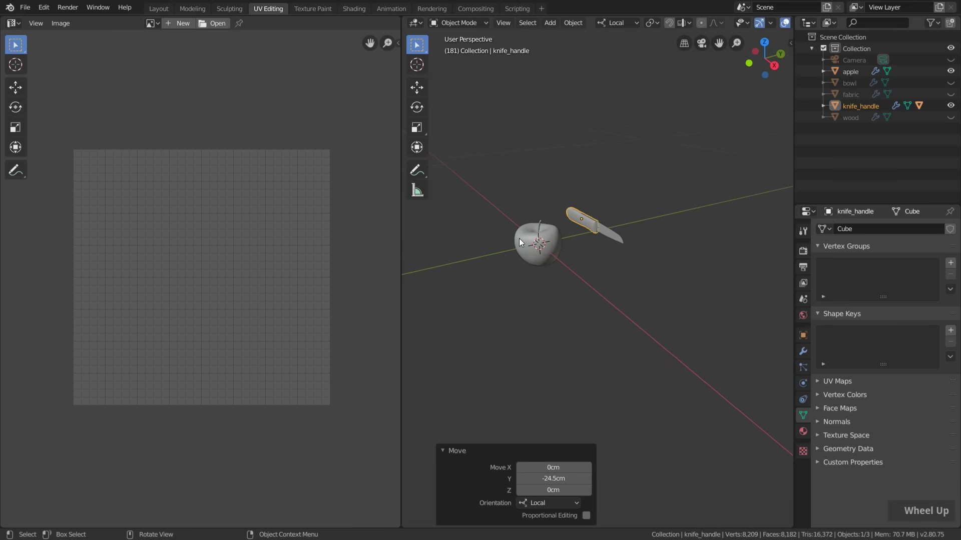
{"action": "scroll", "coordinate": [518, 238], "scroll_direction": "up", "scroll_amount": 2}
{"action": "scroll", "coordinate": [619, 236], "scroll_direction": "up", "scroll_amount": 2}
Enter edit mode on the apple and select all its vertices
{"action": "left_click", "coordinate": [571, 229]}
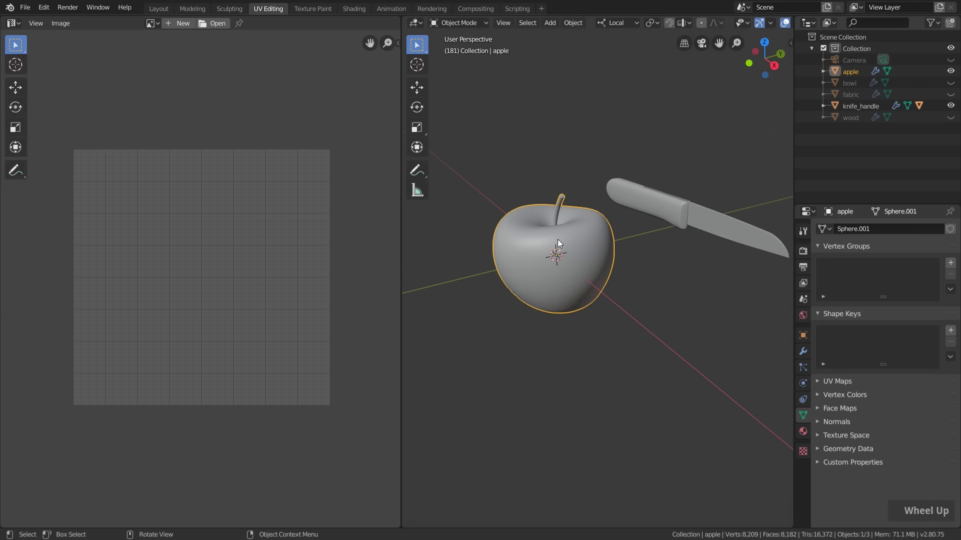
{"action": "key", "text": "Tab"}
{"action": "key", "text": "a"}
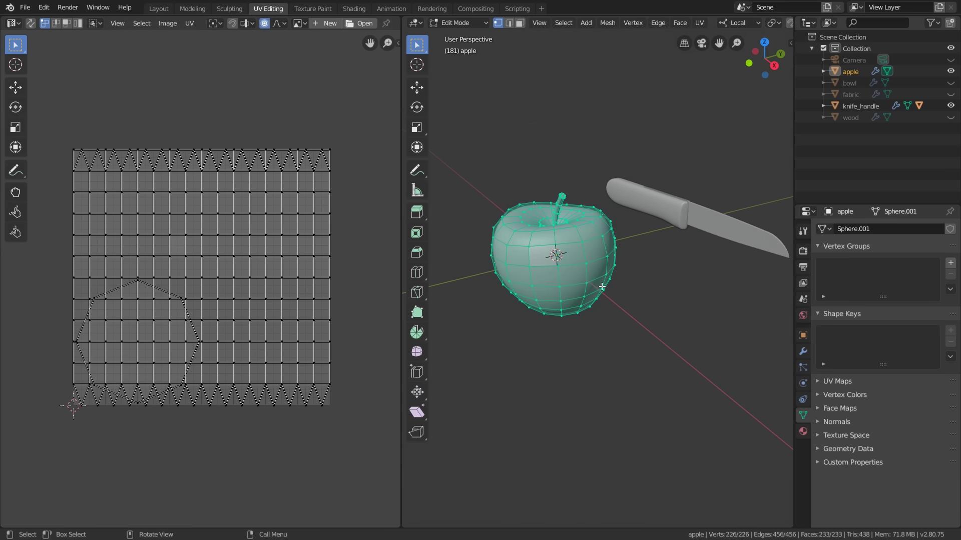
Box-select different apple face regions (front, upper left, right, left half, lower half) to compare their UVs
{"action": "key", "text": "alt+a"}
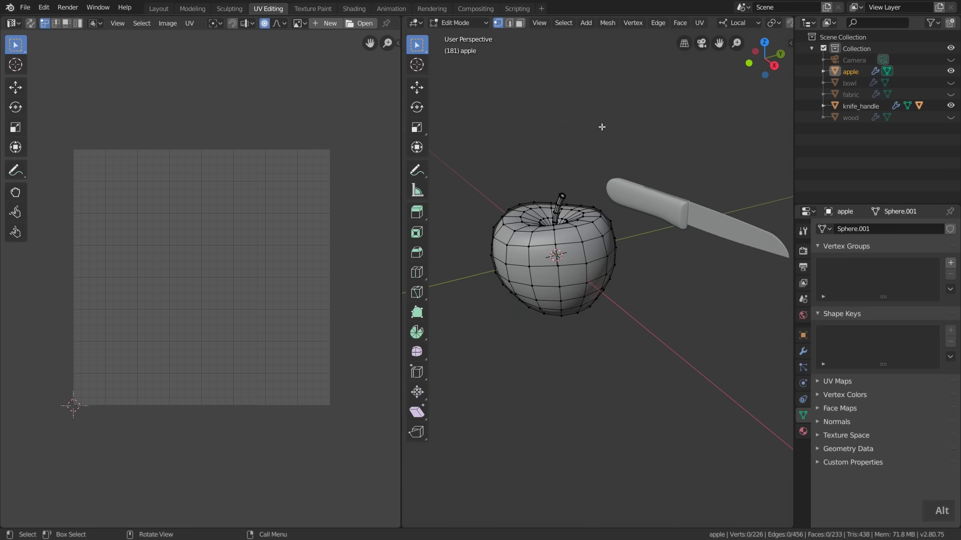
{"action": "left_click_drag", "start_coordinate": [517, 238], "coordinate": [598, 327]}
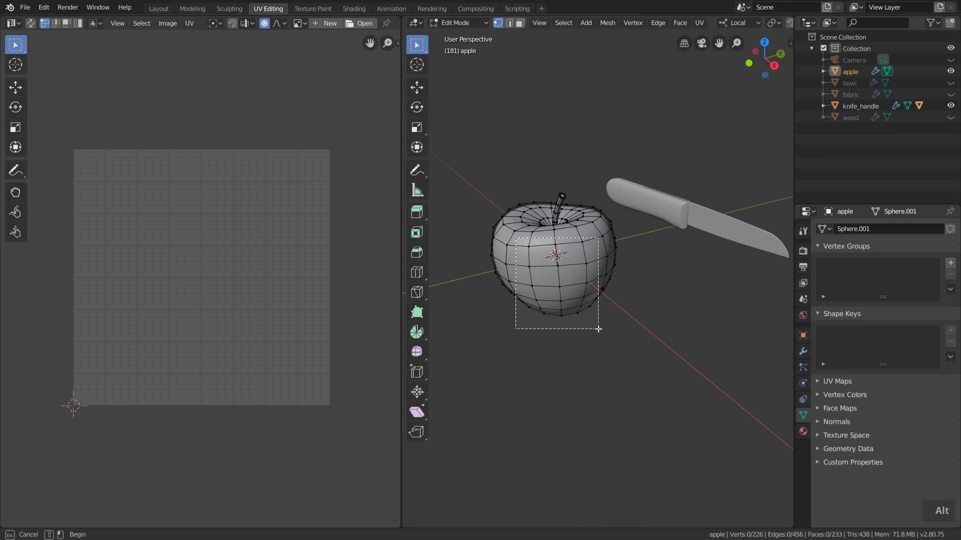
{"action": "left_click_drag", "start_coordinate": [474, 198], "coordinate": [536, 251]}
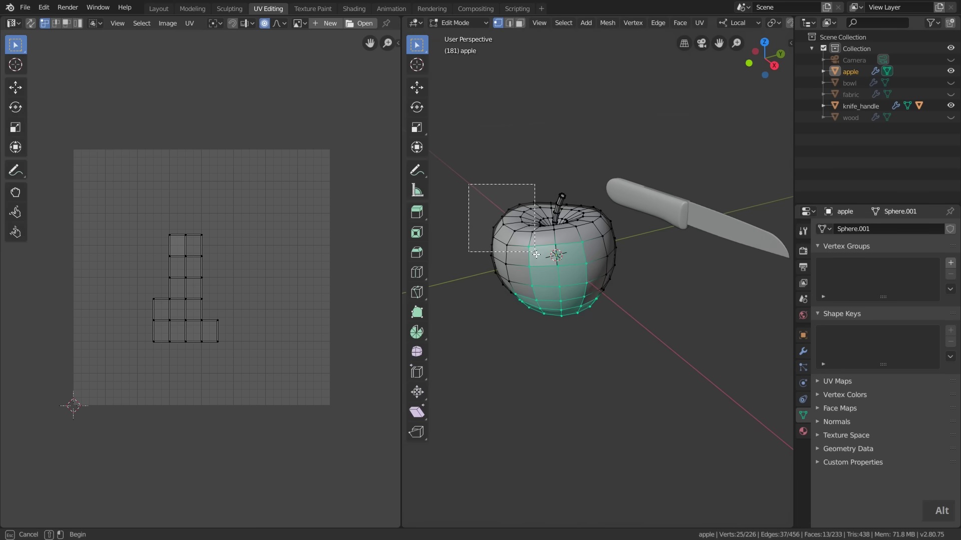
{"action": "left_click_drag", "start_coordinate": [576, 170], "coordinate": [617, 316]}
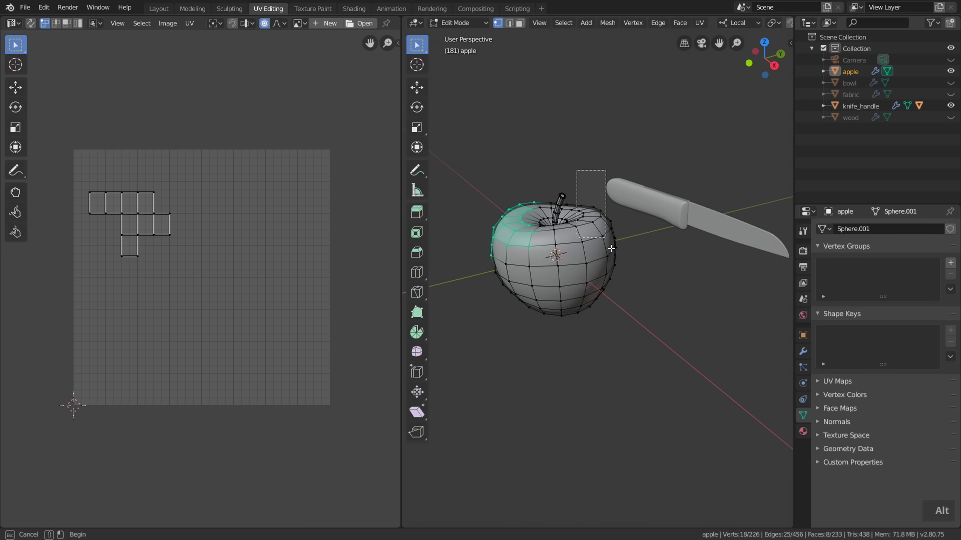
{"action": "left_click_drag", "start_coordinate": [461, 204], "coordinate": [553, 323]}
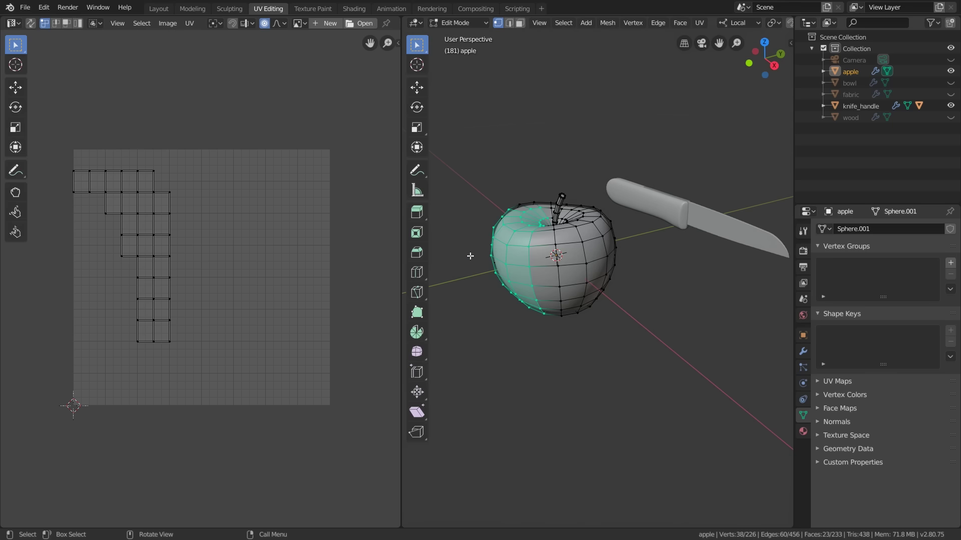
{"action": "left_click_drag", "start_coordinate": [472, 256], "coordinate": [642, 381]}
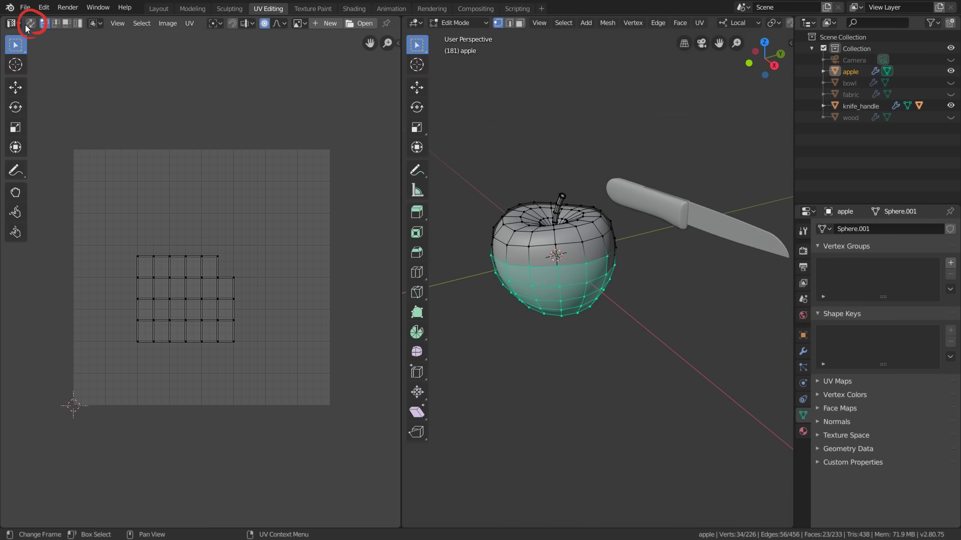
Turn on UV Sync Selection and test it on the apple's left half and single UV vertices
{"action": "left_click", "coordinate": [31, 24]}
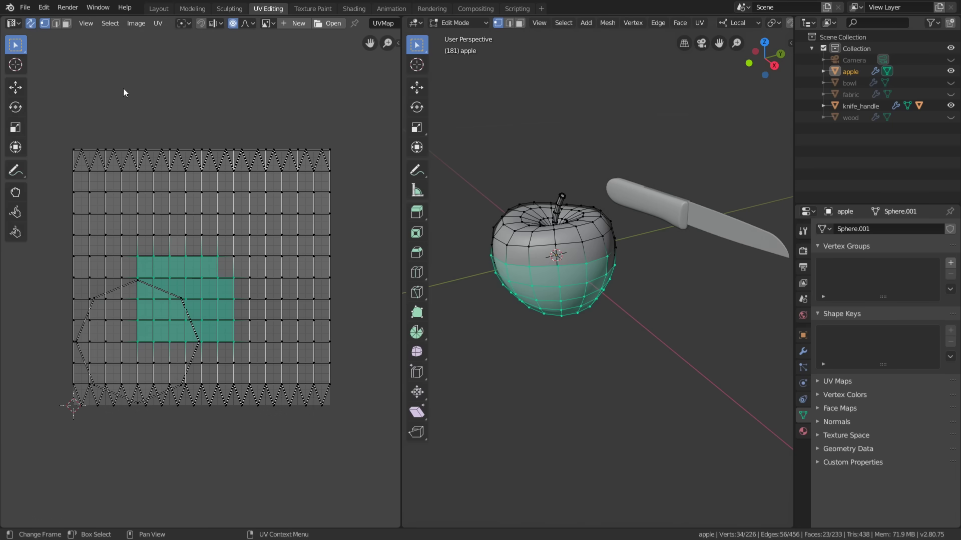
{"action": "left_click", "coordinate": [641, 245]}
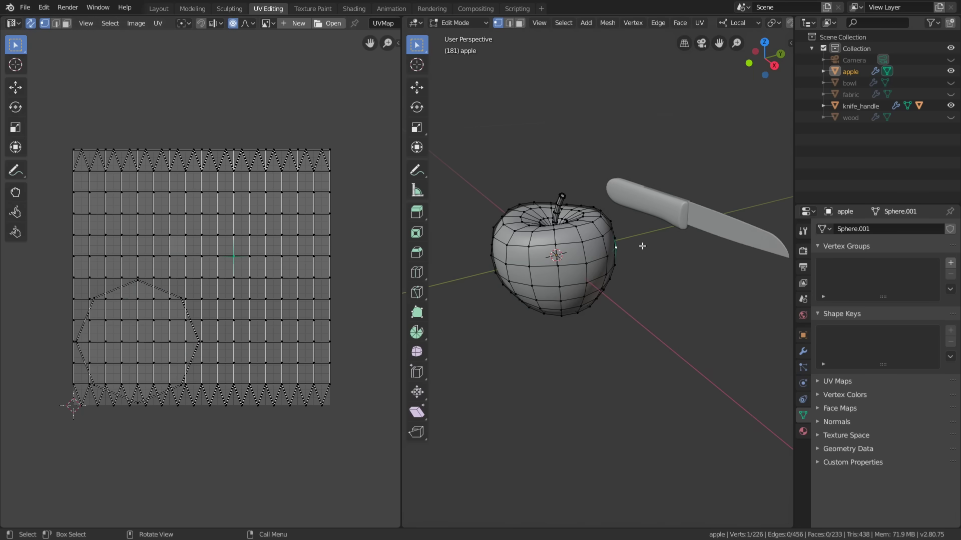
{"action": "mouse_move", "coordinate": [476, 190]}
{"action": "left_mouse_down"}
{"action": "mouse_move", "coordinate": [496, 241]}
{"action": "mouse_move", "coordinate": [546, 315]}
{"action": "left_mouse_up"}
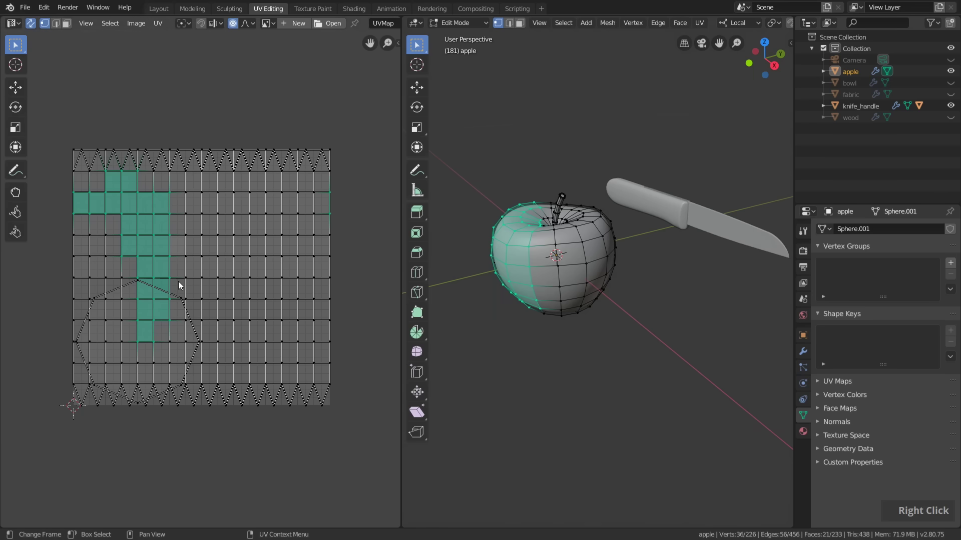
{"action": "left_click", "coordinate": [268, 245]}
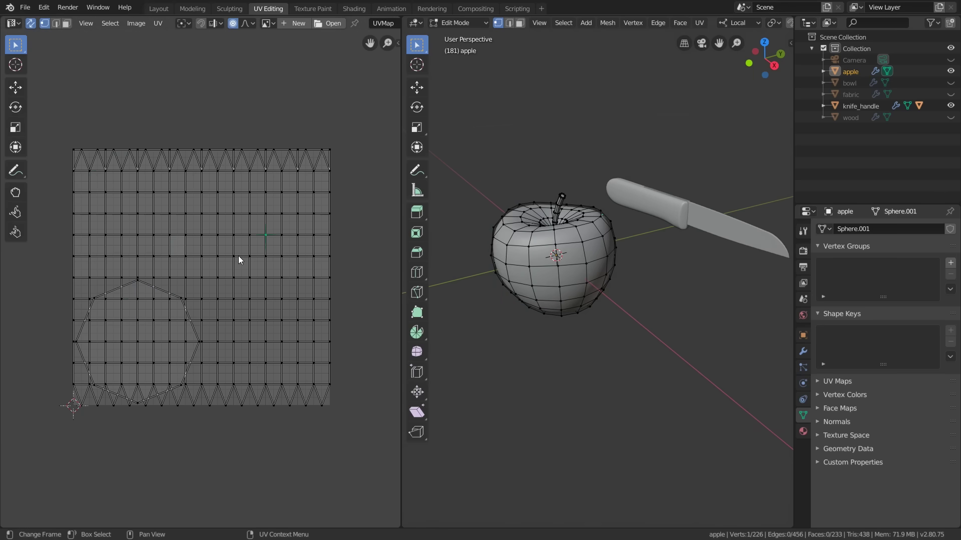
{"action": "double_click", "coordinate": [278, 283]}
{"action": "double_click", "coordinate": [313, 255]}
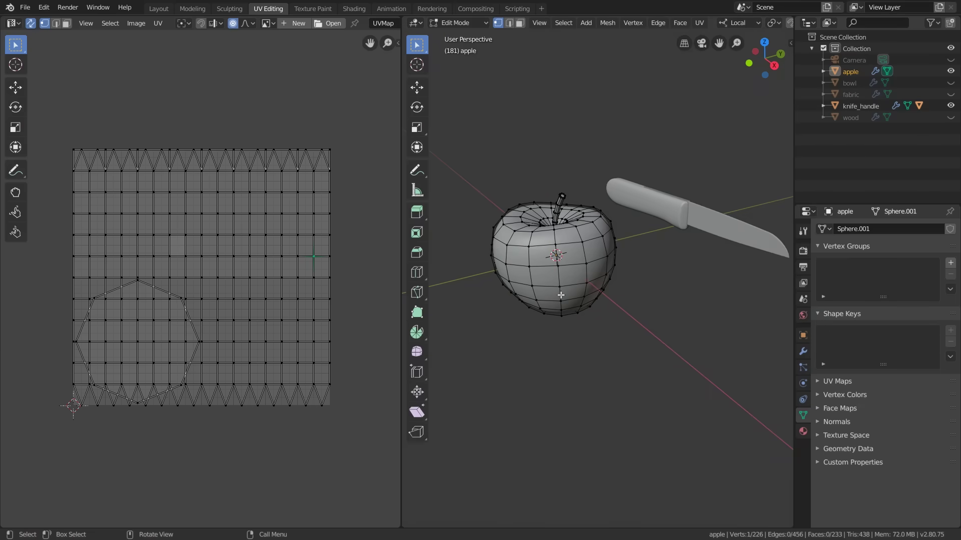
In edge select mode, select four vertical edge loops around the apple from a top view
{"action": "left_click", "coordinate": [508, 23]}
{"action": "scroll", "coordinate": [569, 257], "scroll_direction": "up", "scroll_amount": 3}
{"action": "mouse_move", "coordinate": [568, 258]}
{"action": "middle_mouse_down", "text": "shift"}
{"action": "mouse_move", "coordinate": [599, 274]}
{"action": "mouse_move", "coordinate": [572, 260]}
{"action": "middle_mouse_up", "text": "shift"}
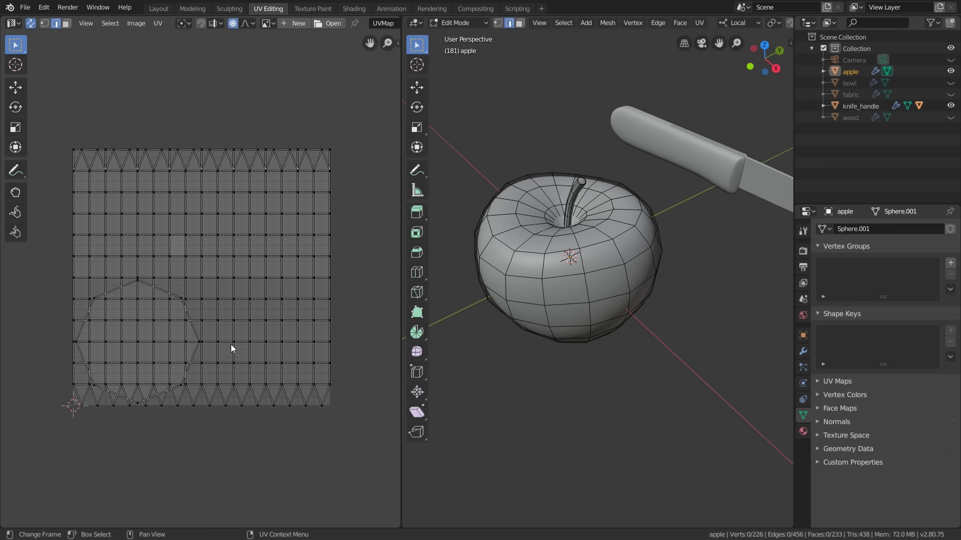
{"action": "mouse_move", "coordinate": [593, 286]}
{"action": "middle_mouse_down"}
{"action": "mouse_move", "coordinate": [625, 299]}
{"action": "mouse_move", "coordinate": [623, 279]}
{"action": "middle_mouse_up"}
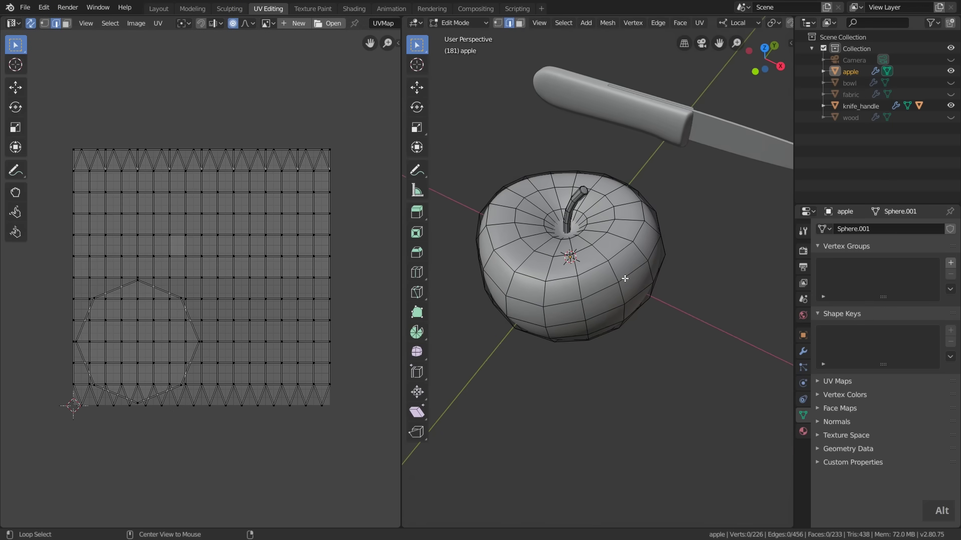
{"action": "left_click", "coordinate": [522, 263], "text": "alt"}
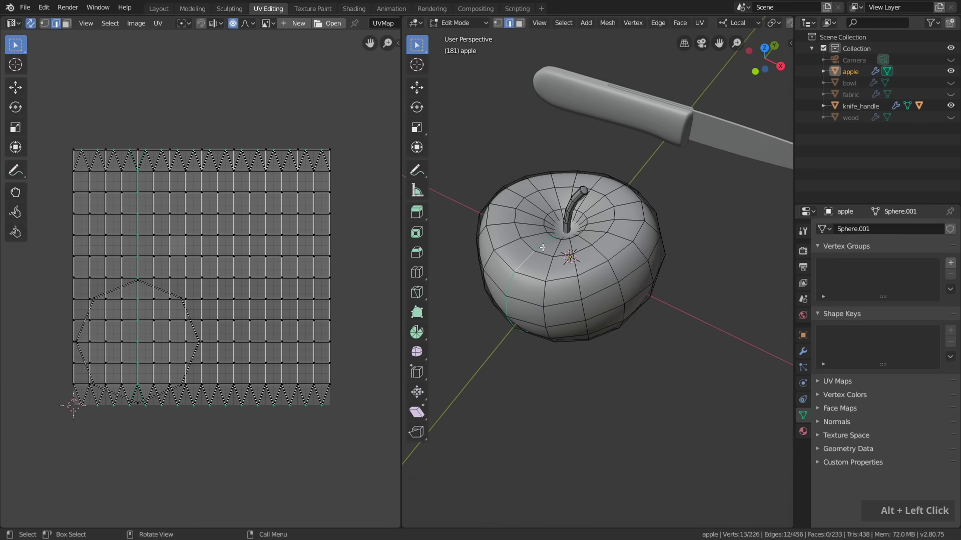
{"action": "mouse_move", "coordinate": [544, 358]}
{"action": "middle_mouse_down"}
{"action": "mouse_move", "coordinate": [534, 360]}
{"action": "mouse_move", "coordinate": [597, 293]}
{"action": "middle_mouse_up"}
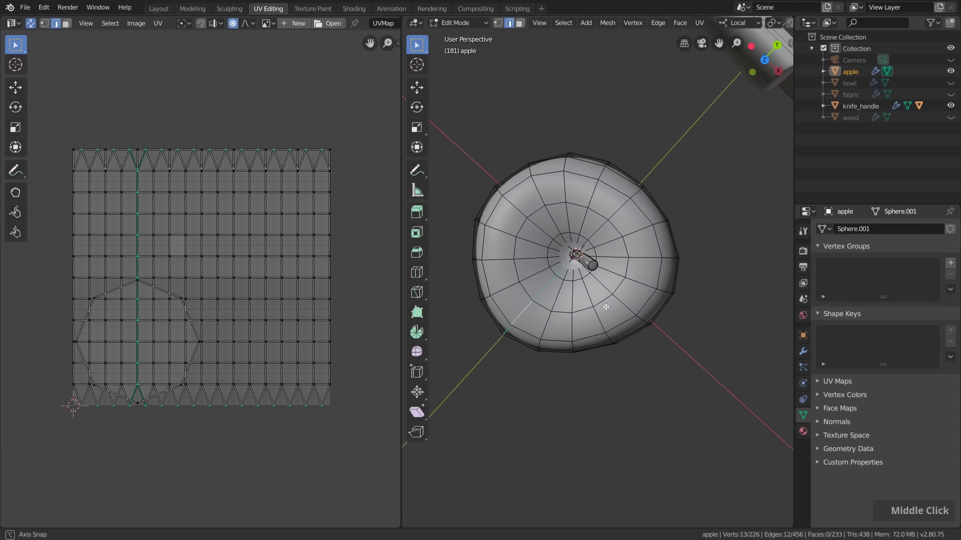
{"action": "left_click", "coordinate": [598, 233], "text": "alt+shift"}
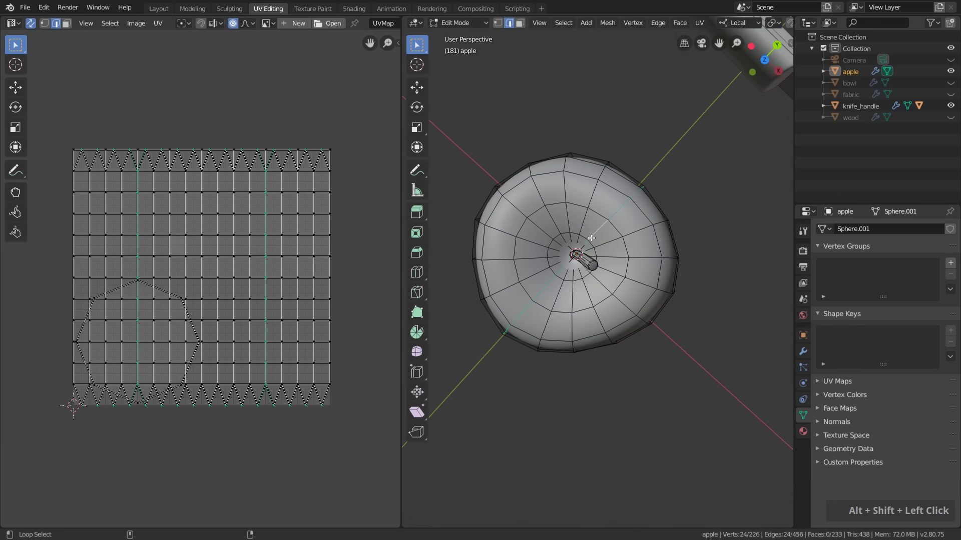
{"action": "left_click", "coordinate": [539, 227], "text": "alt+shift"}
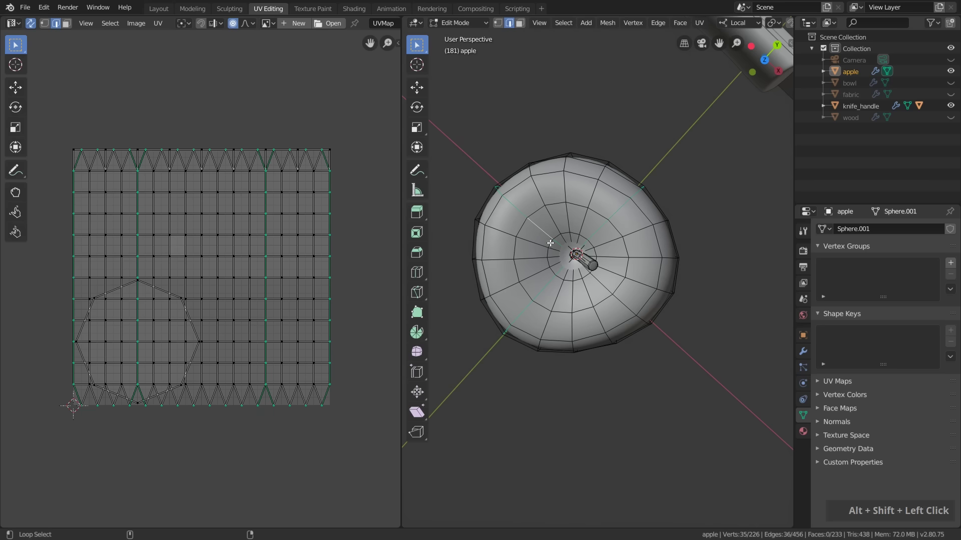
{"action": "left_click", "coordinate": [605, 286], "text": "alt+shift"}
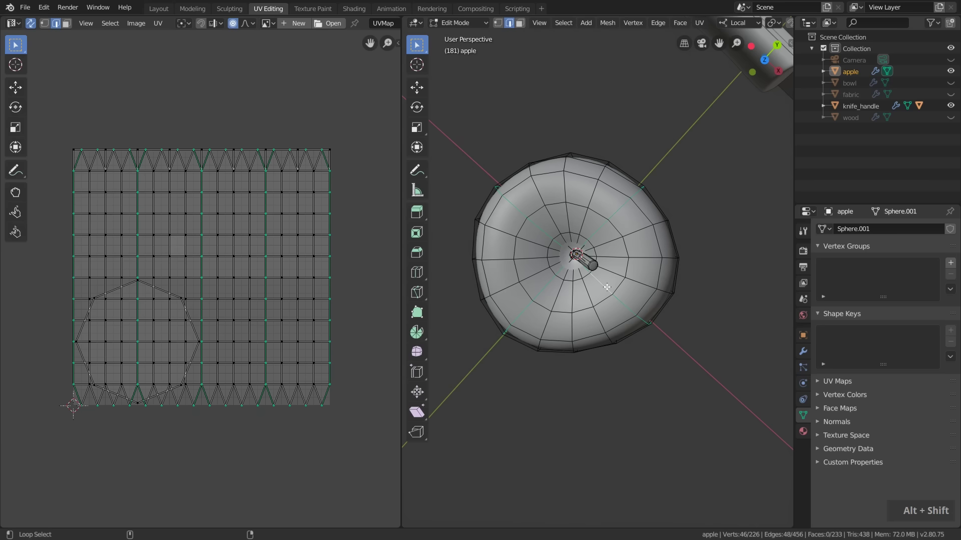
{"action": "mouse_move", "coordinate": [607, 287]}
{"action": "middle_mouse_down"}
{"action": "mouse_move", "coordinate": [595, 168]}
{"action": "mouse_move", "coordinate": [548, 189]}
{"action": "middle_mouse_up"}
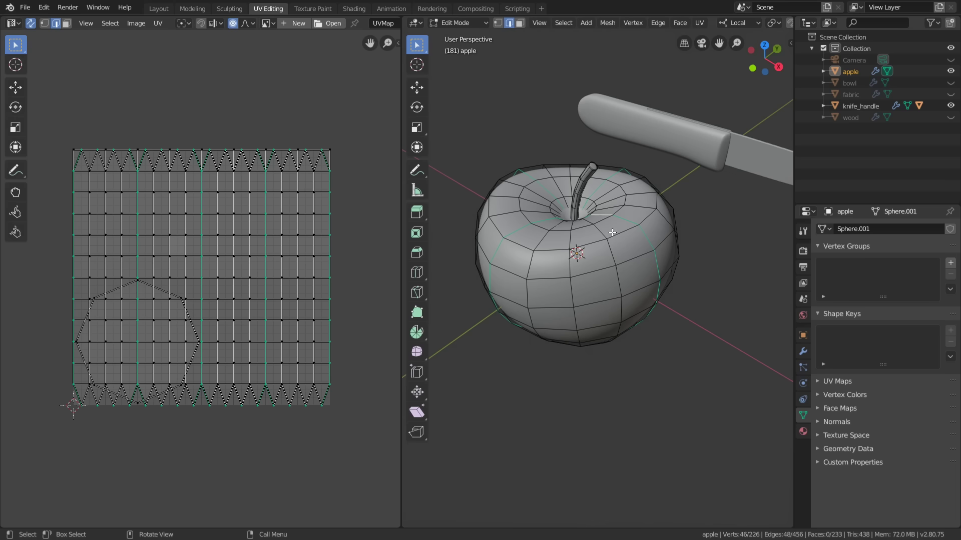
Mark the four vertical loops and a short two-edge horizontal run as seams
{"action": "right_click", "coordinate": [560, 236]}
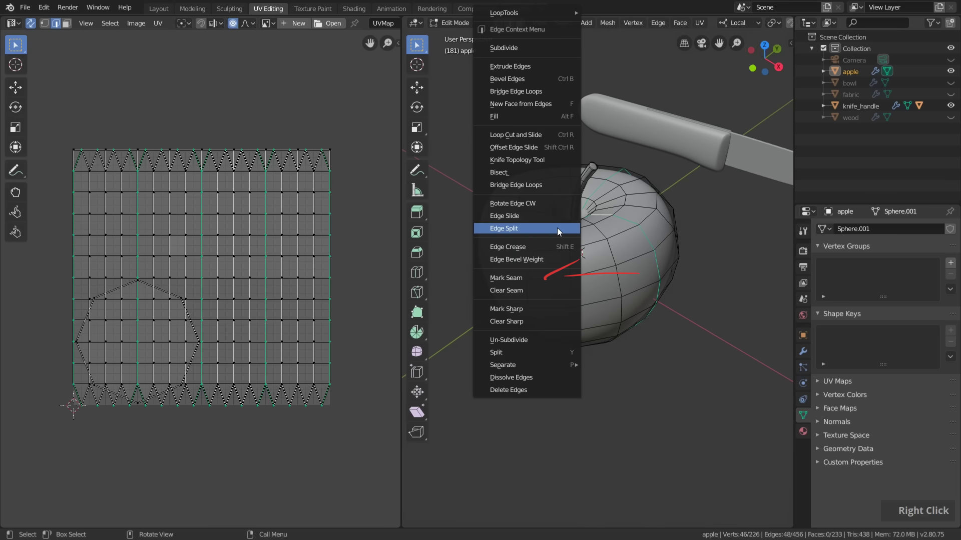
{"action": "left_click", "coordinate": [518, 278]}
{"action": "left_click", "coordinate": [559, 249]}
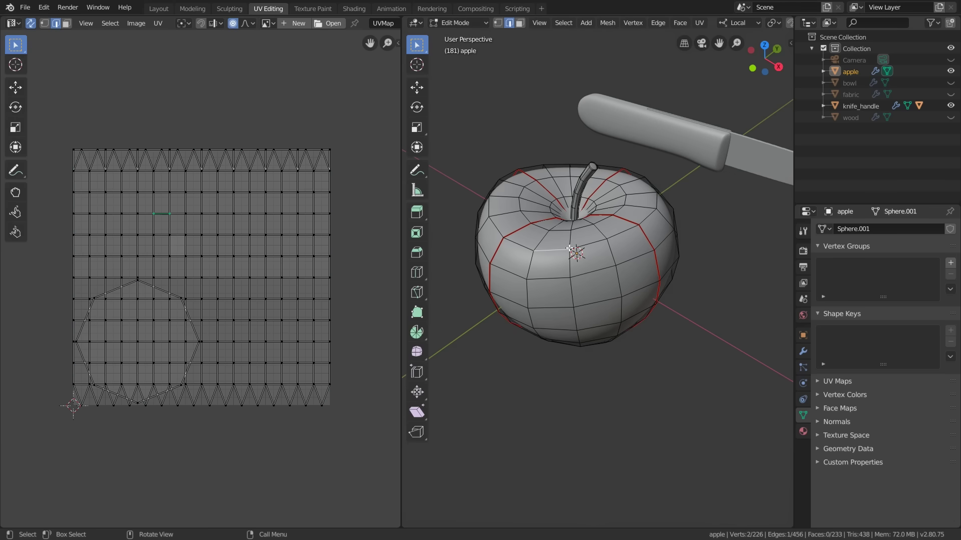
{"action": "left_click", "coordinate": [609, 250], "text": "shift"}
{"action": "right_click", "coordinate": [603, 252]}
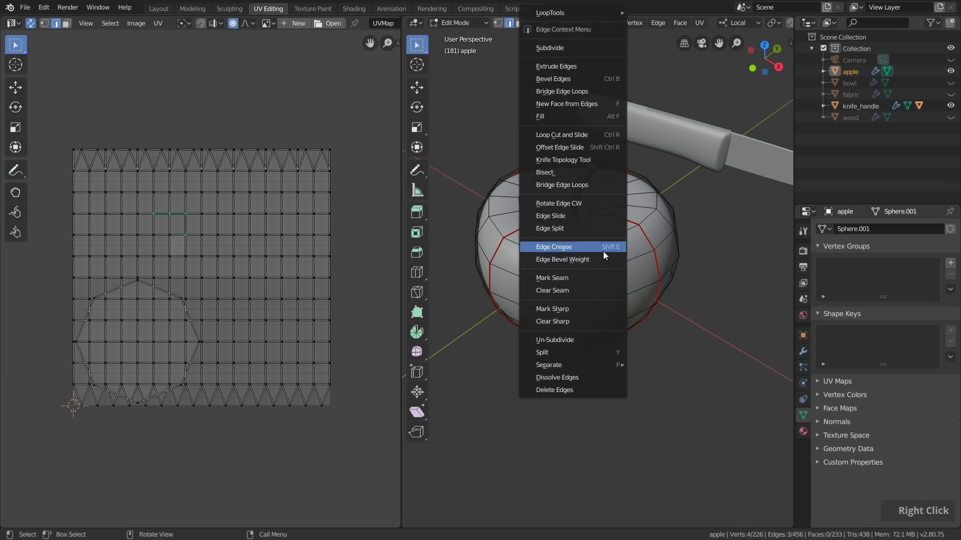
{"action": "left_click", "coordinate": [580, 277]}
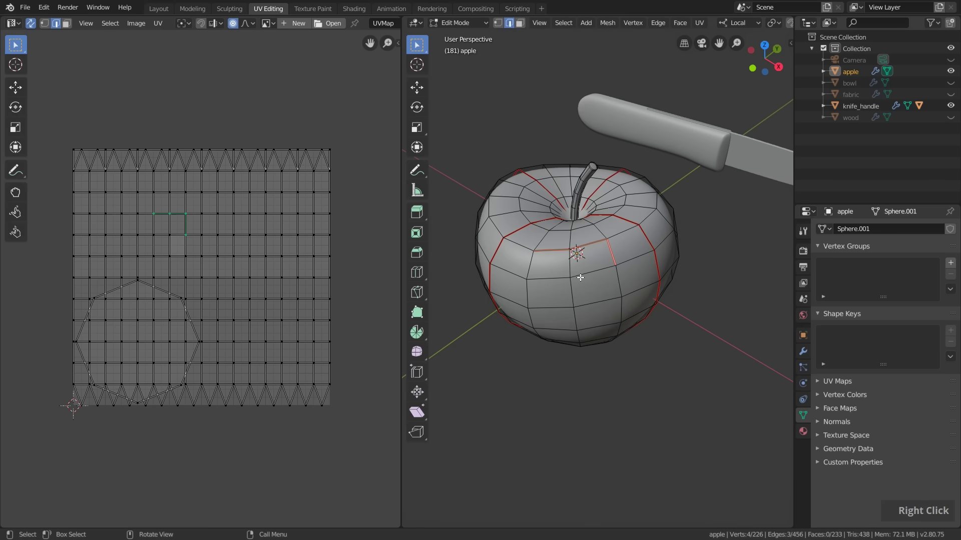
Clear the seam from the short horizontal two-edge run again
{"action": "left_click", "coordinate": [616, 258]}
{"action": "left_click", "coordinate": [592, 244], "text": "shift"}
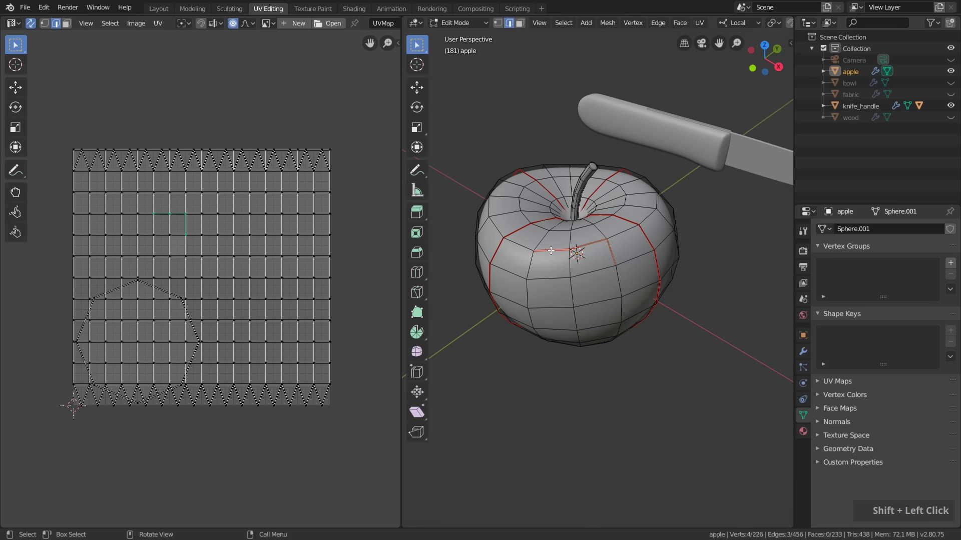
{"action": "right_click", "coordinate": [549, 251]}
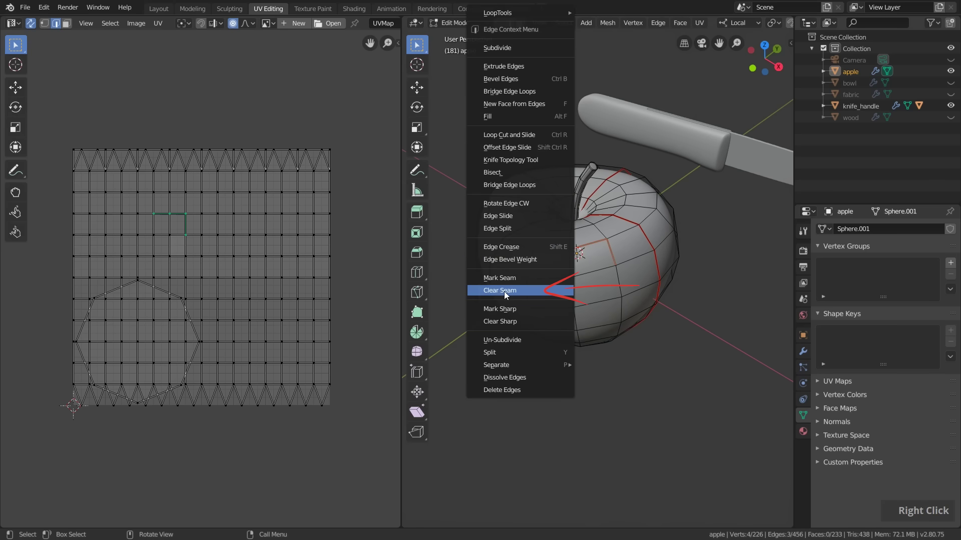
{"action": "left_click", "coordinate": [525, 291]}
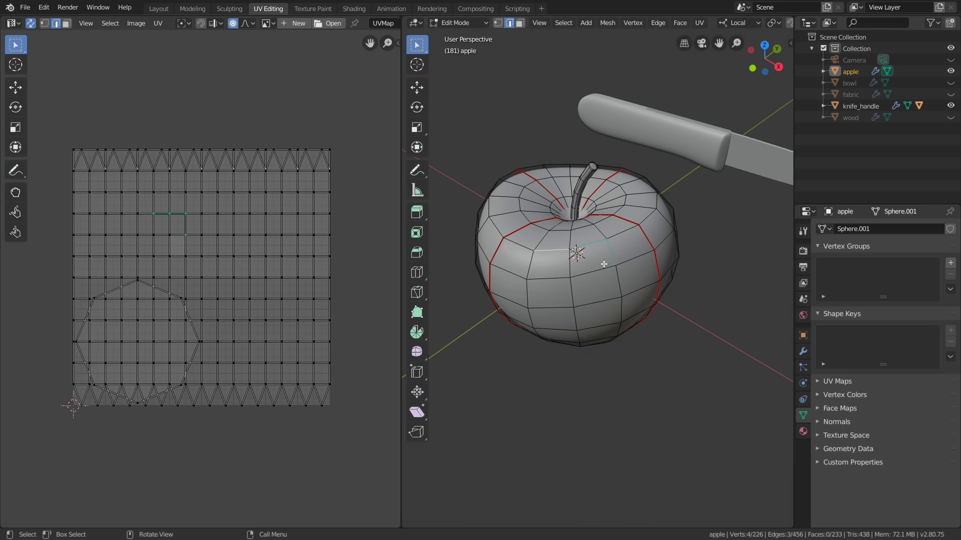
Hide the connected apple body to isolate the stem
{"action": "middle_click_drag", "start_coordinate": [604, 263], "coordinate": [608, 262]}
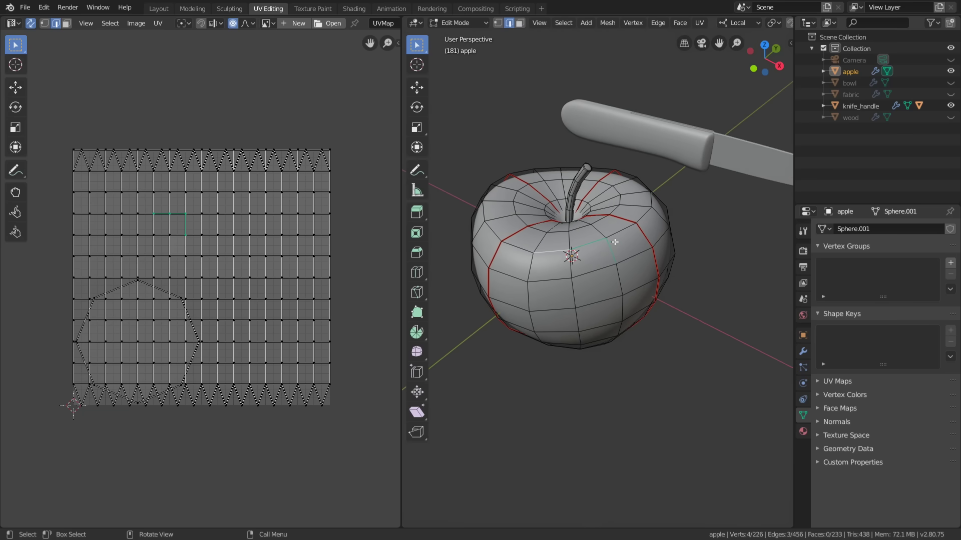
{"action": "key", "text": "l"}
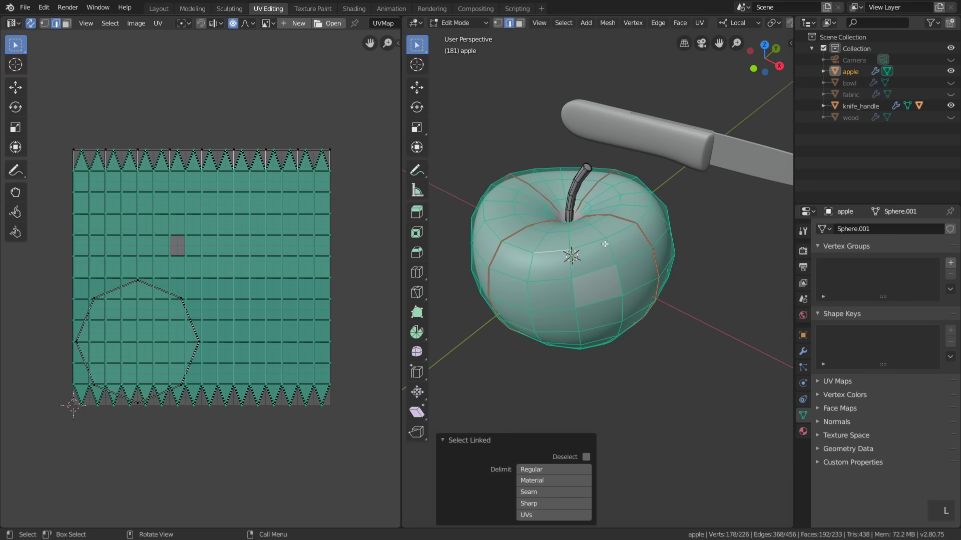
{"action": "key", "text": "h"}
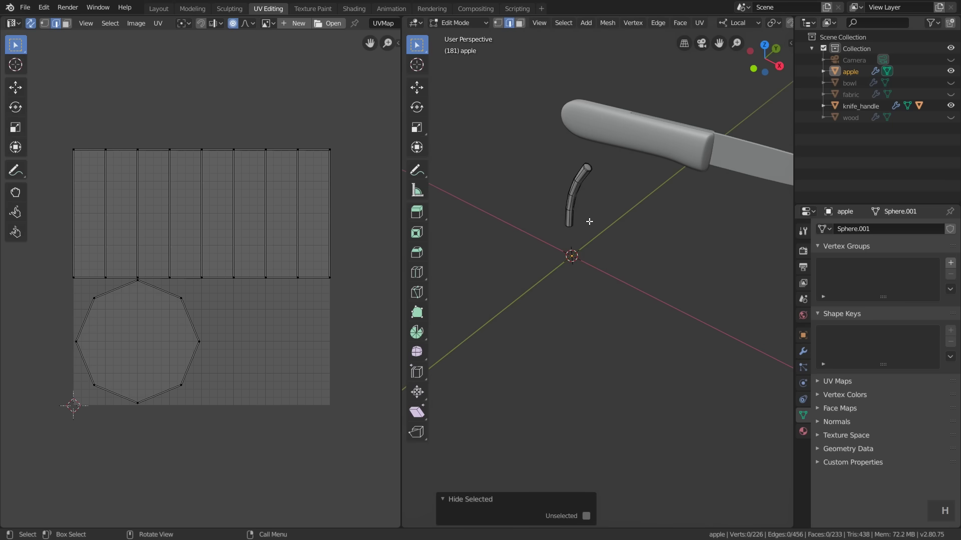
{"action": "scroll", "coordinate": [590, 221], "scroll_direction": "up", "scroll_amount": 2}
{"action": "scroll", "coordinate": [589, 221], "scroll_direction": "up", "scroll_amount": 2}
Mark a lengthwise stem loop and the stem's top rim as seams, then reveal the apple body
{"action": "left_click", "coordinate": [618, 170]}
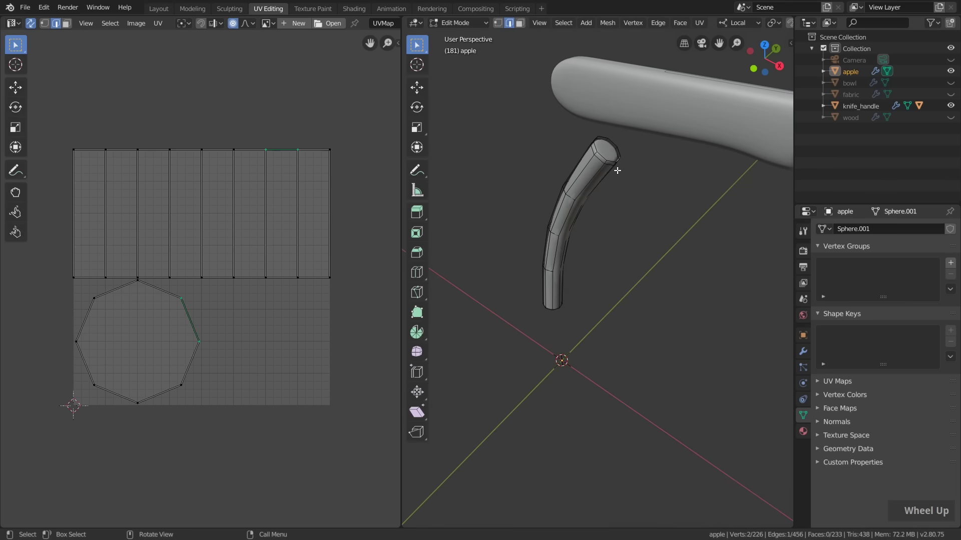
{"action": "middle_click_drag", "start_coordinate": [617, 171], "coordinate": [599, 180]}
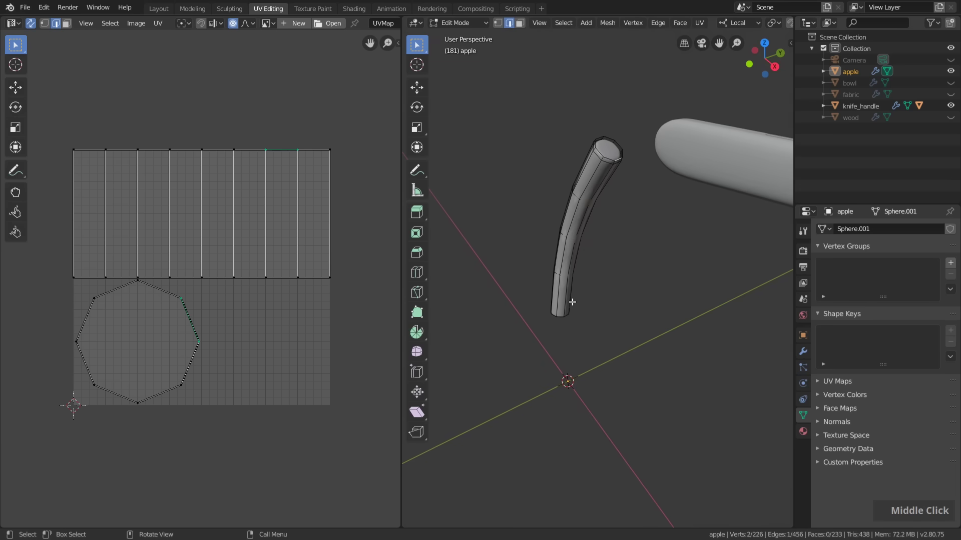
{"action": "key", "text": "alt"}
{"action": "left_click", "coordinate": [564, 253], "text": "alt"}
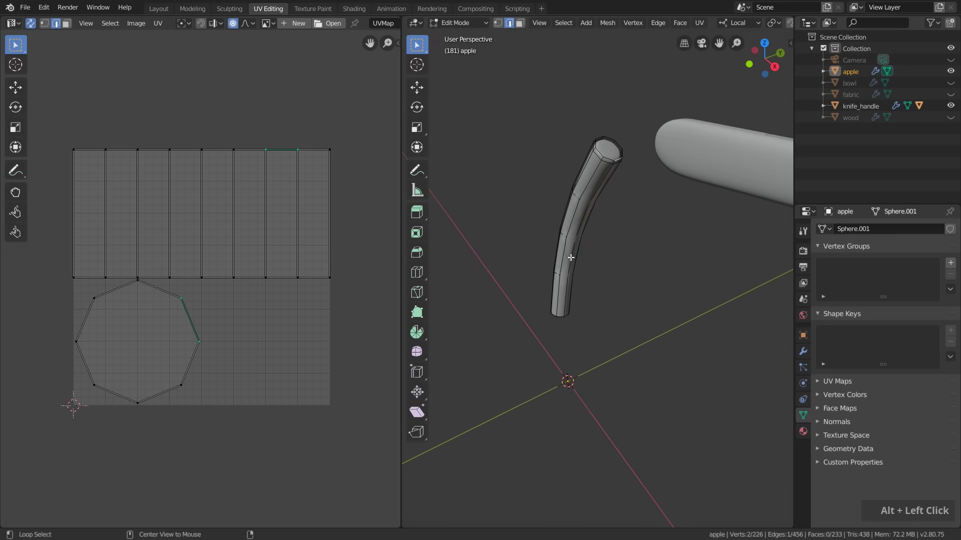
{"action": "mouse_move", "coordinate": [578, 251]}
{"action": "middle_mouse_down"}
{"action": "mouse_move", "coordinate": [605, 213]}
{"action": "mouse_move", "coordinate": [594, 159]}
{"action": "middle_mouse_up"}
{"action": "scroll", "coordinate": [594, 158], "scroll_direction": "up", "scroll_amount": 4}
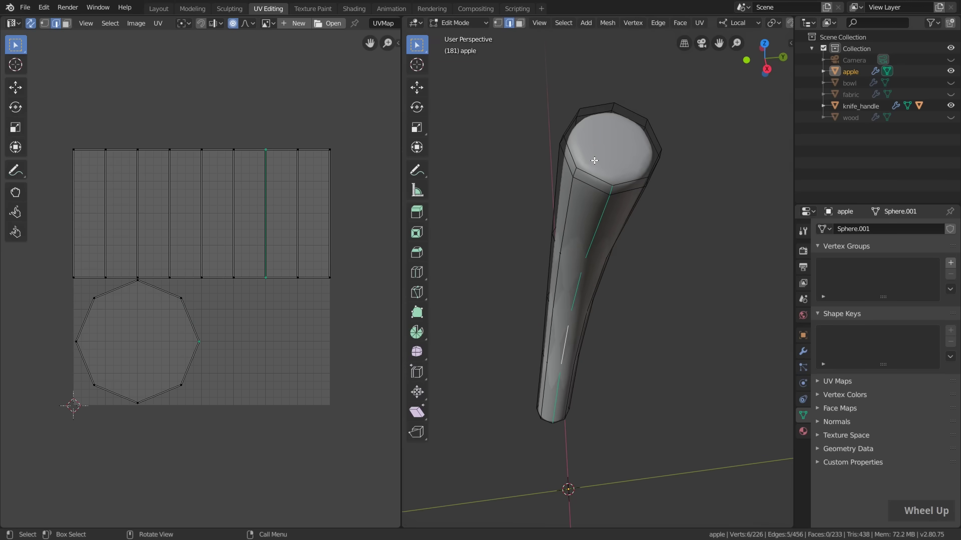
{"action": "left_click", "coordinate": [600, 177], "text": "alt+shift"}
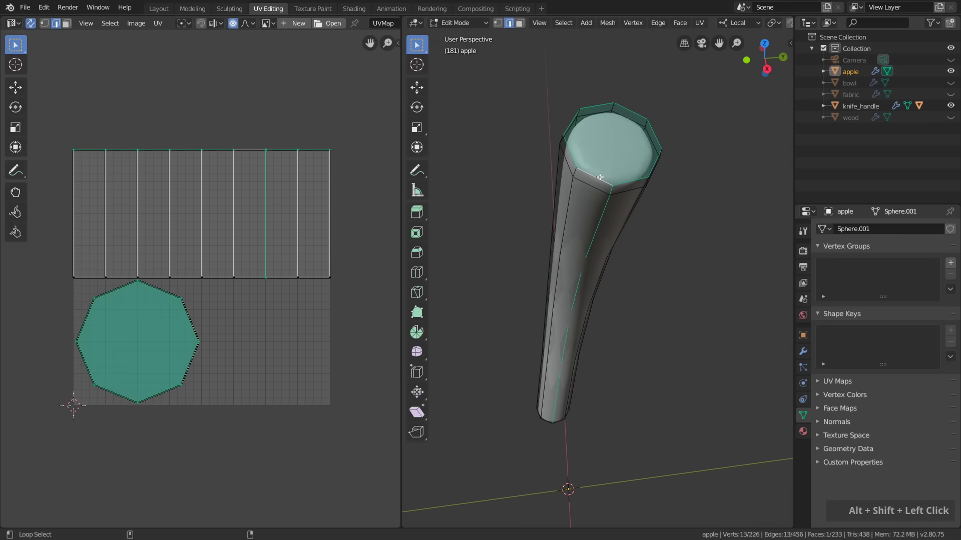
{"action": "scroll", "coordinate": [576, 196], "scroll_direction": "down", "scroll_amount": 2}
{"action": "right_click", "coordinate": [589, 197]}
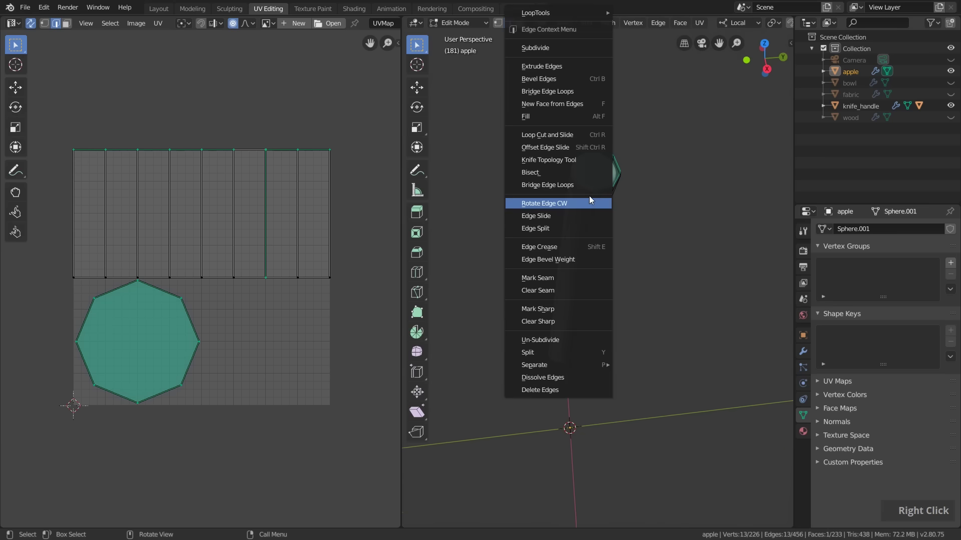
{"action": "left_click", "coordinate": [552, 278]}
{"action": "scroll", "coordinate": [555, 275], "scroll_direction": "down", "scroll_amount": 2}
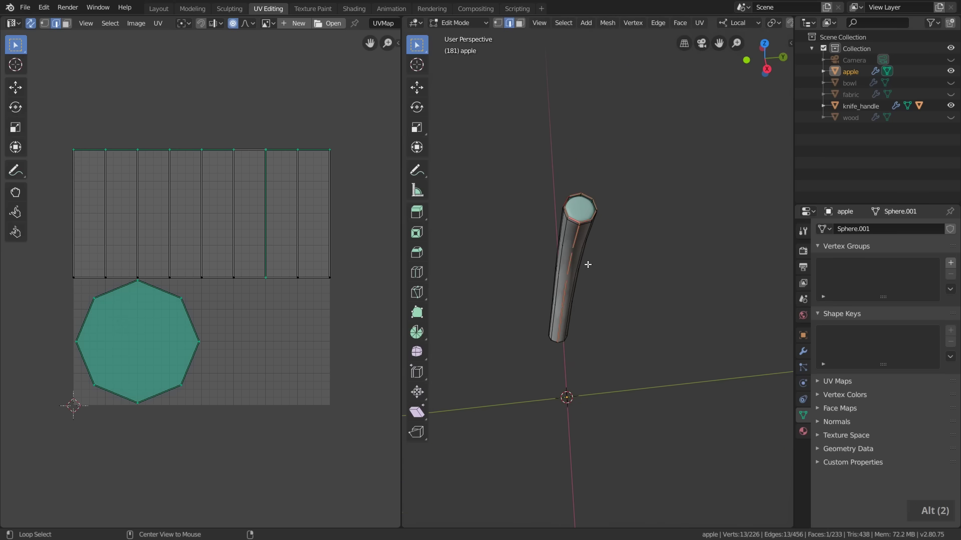
{"action": "key", "text": "alt+h"}
{"action": "scroll", "coordinate": [584, 263], "scroll_direction": "down", "scroll_amount": 2}
{"action": "scroll", "coordinate": [584, 262], "scroll_direction": "down", "scroll_amount": 2}
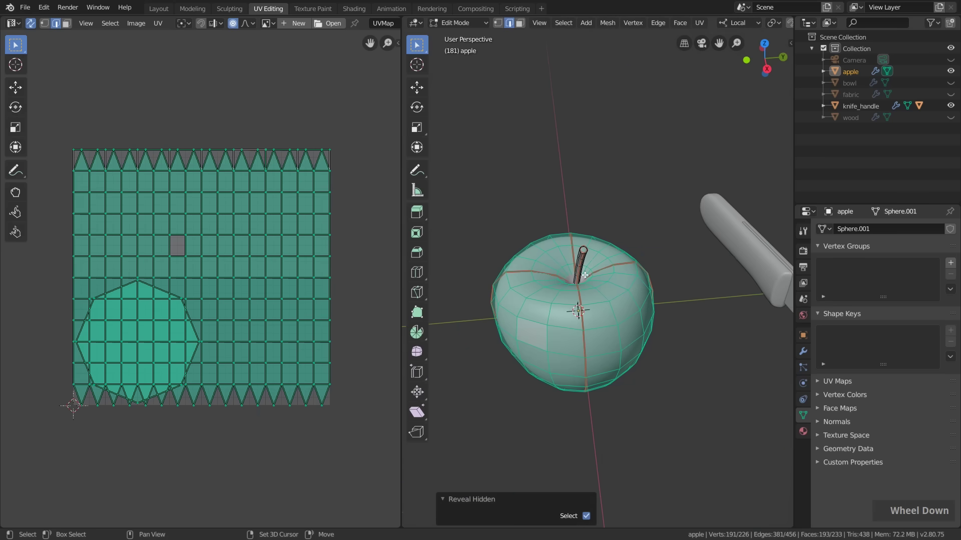
{"action": "middle_click_drag", "start_coordinate": [585, 262], "coordinate": [629, 263], "text": "shift"}
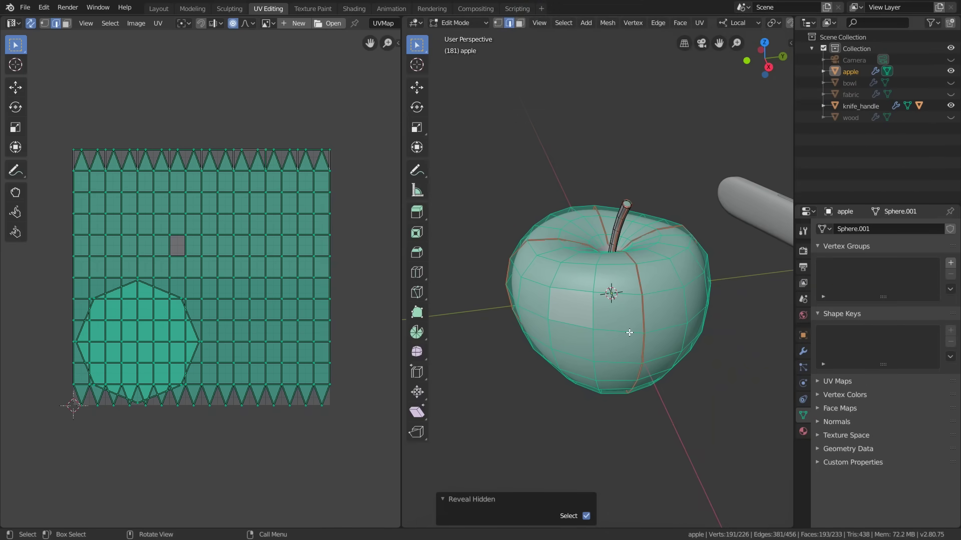
Unwrap the whole apple along its seams and set the island margin to 0.244
{"action": "key", "text": "a"}
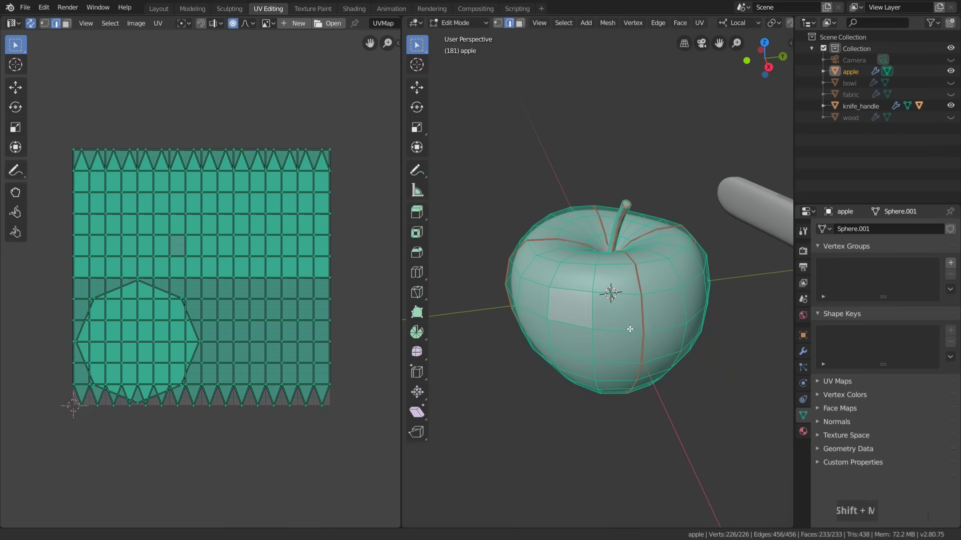
{"action": "middle_click_drag", "start_coordinate": [629, 333], "coordinate": [622, 318], "text": "shift"}
{"action": "left_click", "coordinate": [700, 22]}
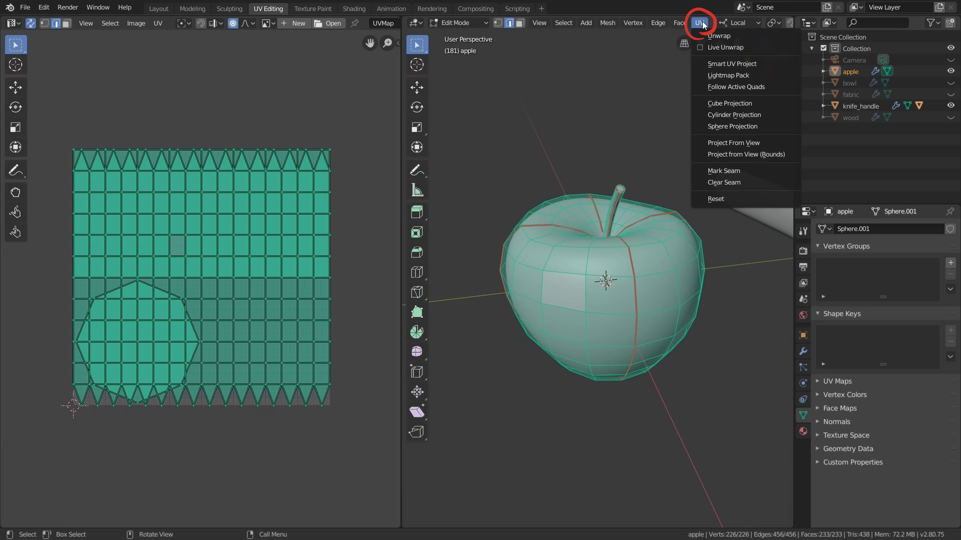
{"action": "left_click", "coordinate": [751, 36]}
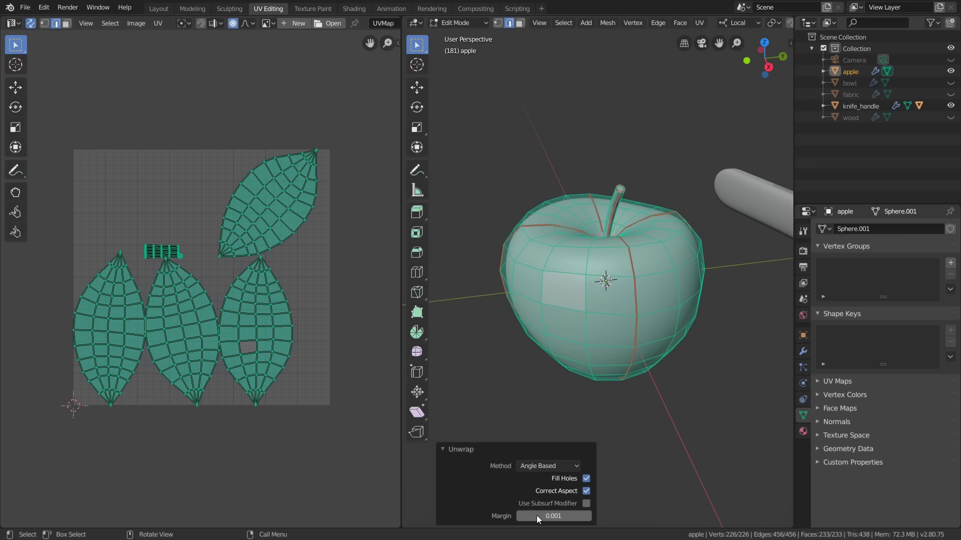
{"action": "mouse_move", "coordinate": [537, 516]}
{"action": "left_mouse_down"}
{"action": "mouse_move", "coordinate": [593, 516]}
{"action": "mouse_move", "coordinate": [528, 517]}
{"action": "left_mouse_up"}
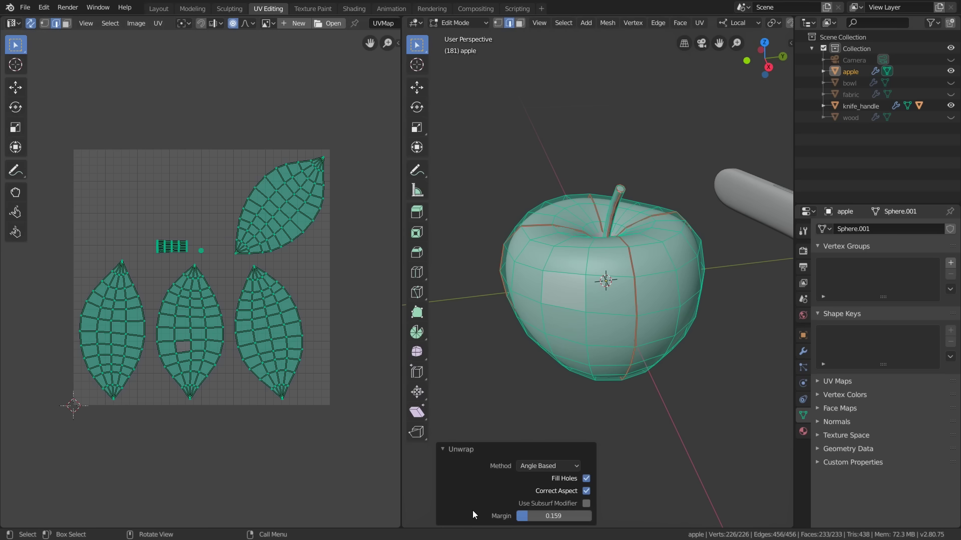
{"action": "left_click_drag", "start_coordinate": [581, 516], "coordinate": [535, 516]}
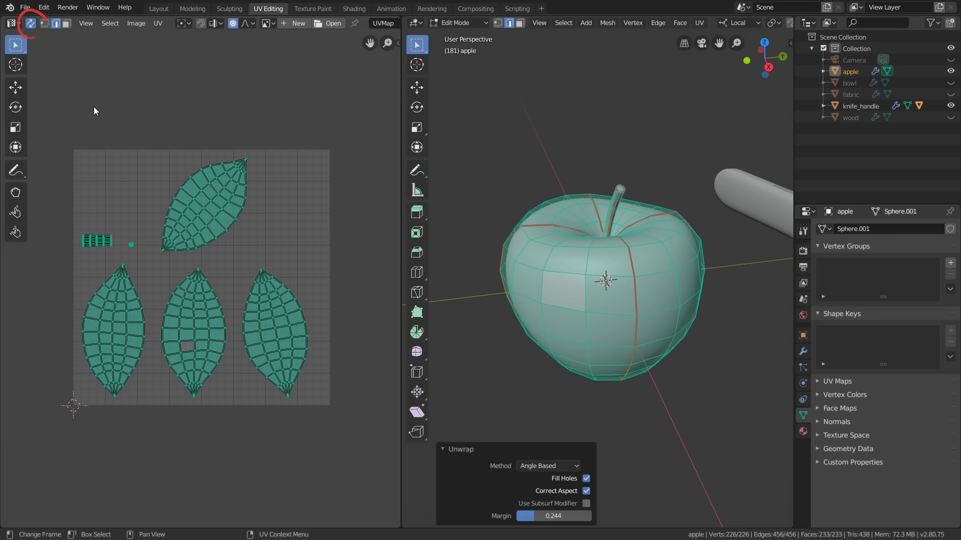
Turn off UV Sync Selection, switch to Island select mode, and pick leaf and stem islands
{"action": "left_click", "coordinate": [30, 24]}
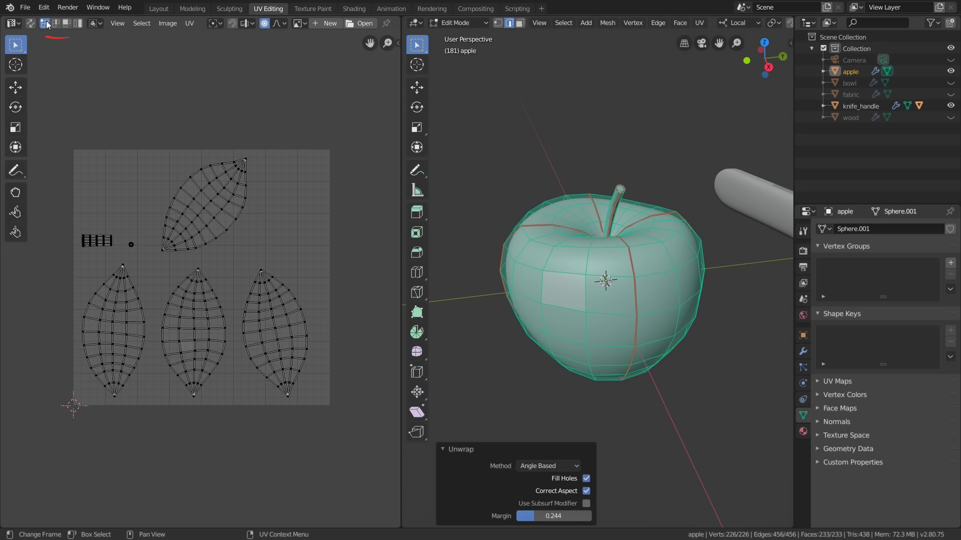
{"action": "left_click", "coordinate": [78, 23]}
{"action": "left_click", "coordinate": [214, 212]}
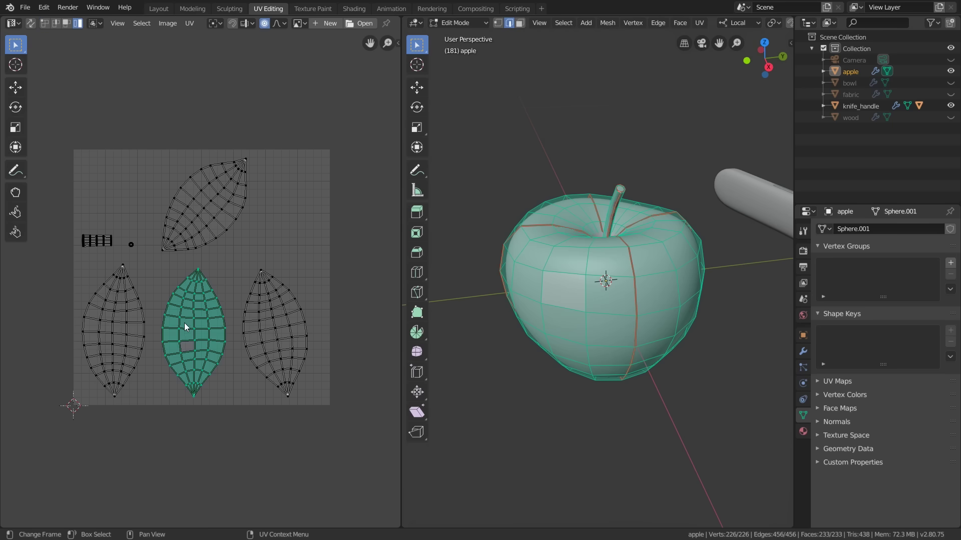
{"action": "left_click", "coordinate": [130, 323]}
{"action": "left_click", "coordinate": [248, 324]}
{"action": "left_click", "coordinate": [96, 240]}
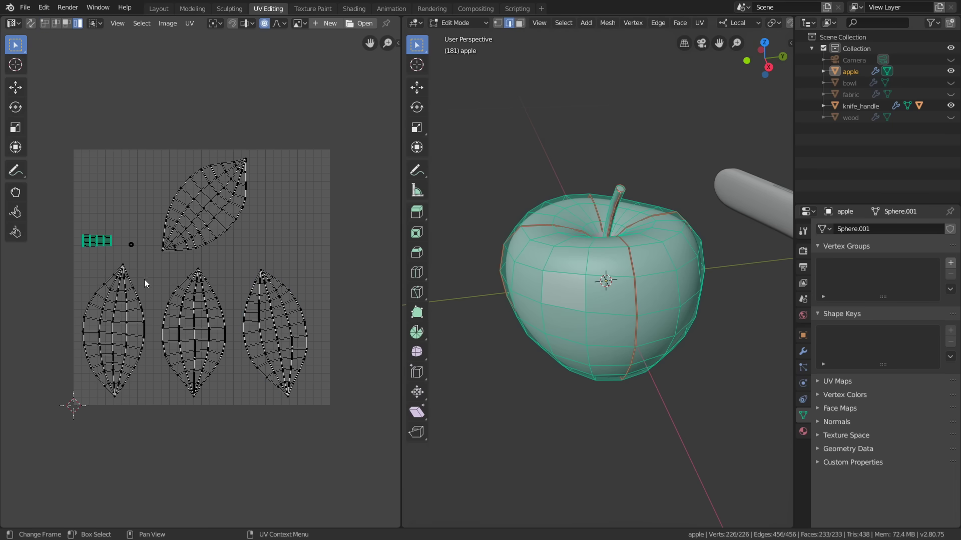
Test moving the stem island without applying it, and turn off Proportional Editing
{"action": "key", "text": "r"}
{"action": "right_click", "coordinate": [119, 241]}
{"action": "key", "text": "g"}
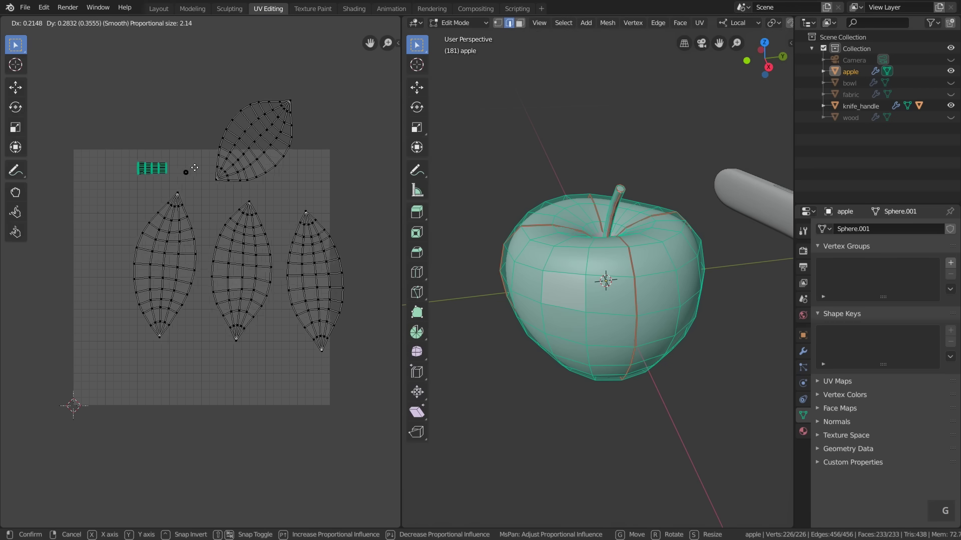
{"action": "right_click", "coordinate": [148, 223]}
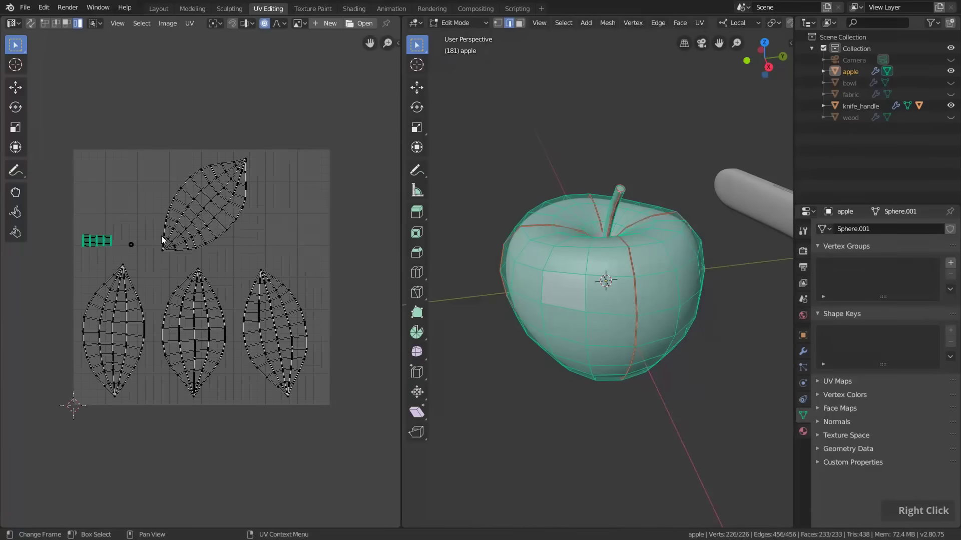
{"action": "left_click", "coordinate": [265, 25]}
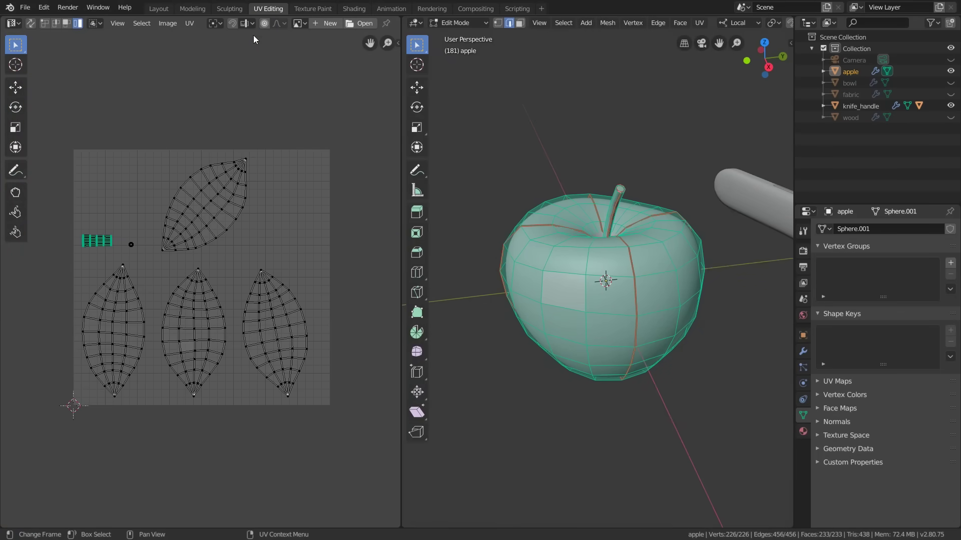
{"action": "key", "text": "g"}
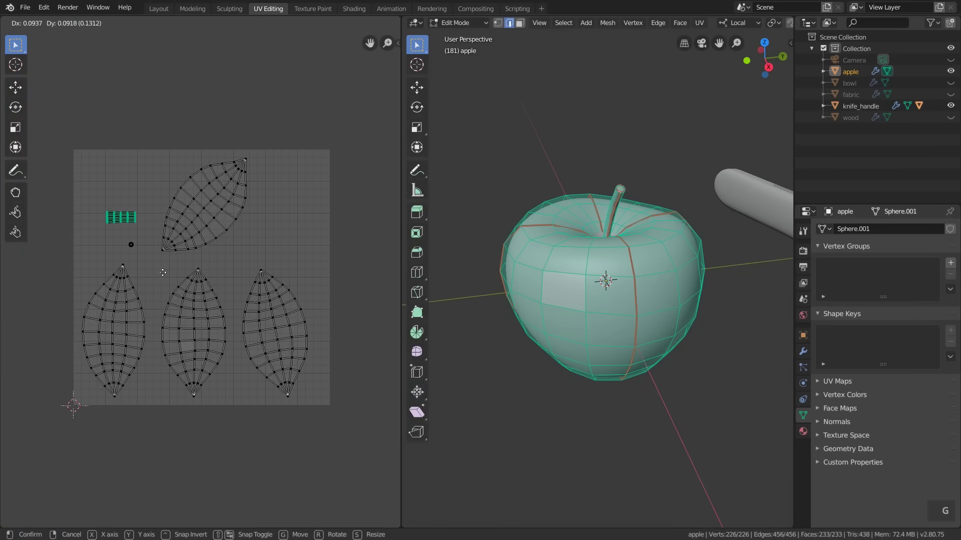
{"action": "right_click", "coordinate": [144, 306]}
Test grabbing, rotating and scaling the top leaf island, cancelling each
{"action": "left_click", "coordinate": [217, 238]}
{"action": "key", "text": "g"}
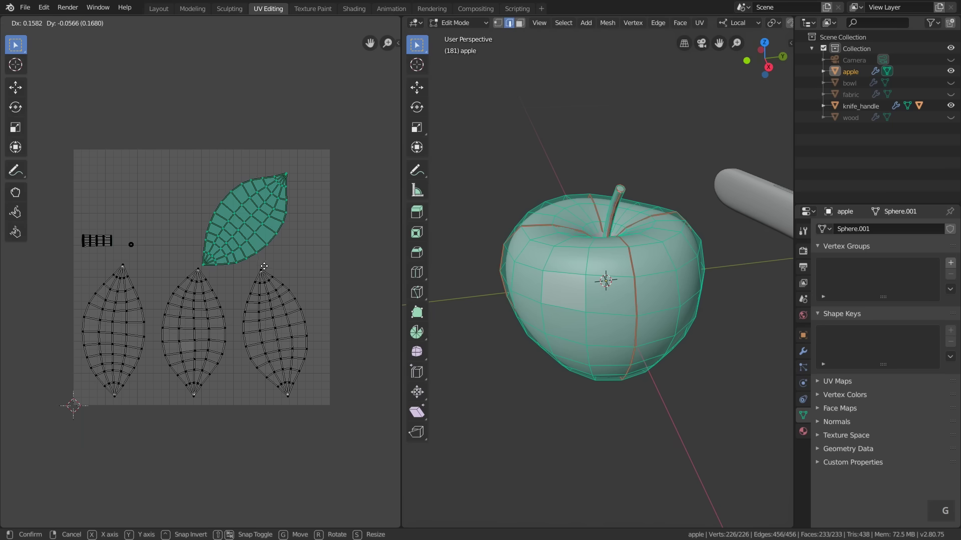
{"action": "right_click", "coordinate": [265, 259]}
{"action": "key", "text": "r"}
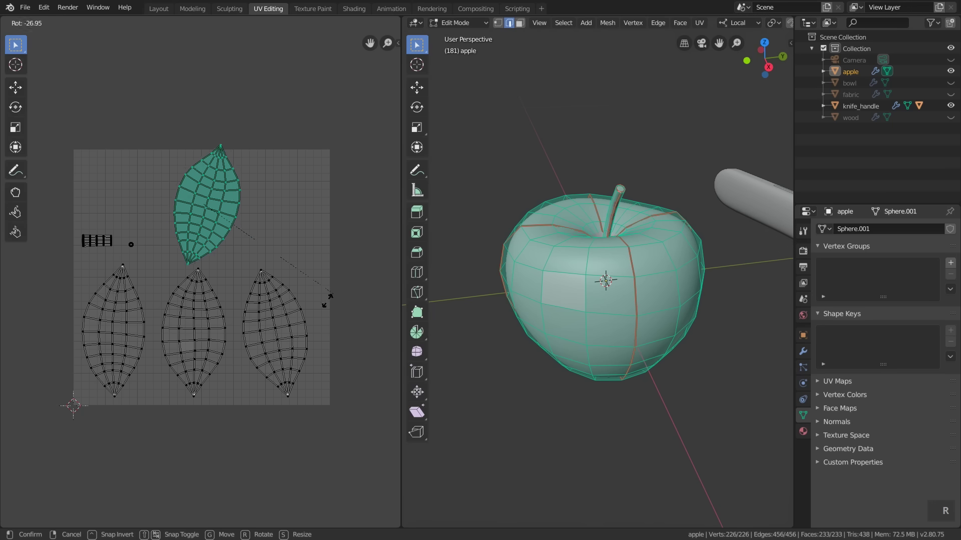
{"action": "right_click", "coordinate": [275, 223]}
{"action": "key", "text": "s"}
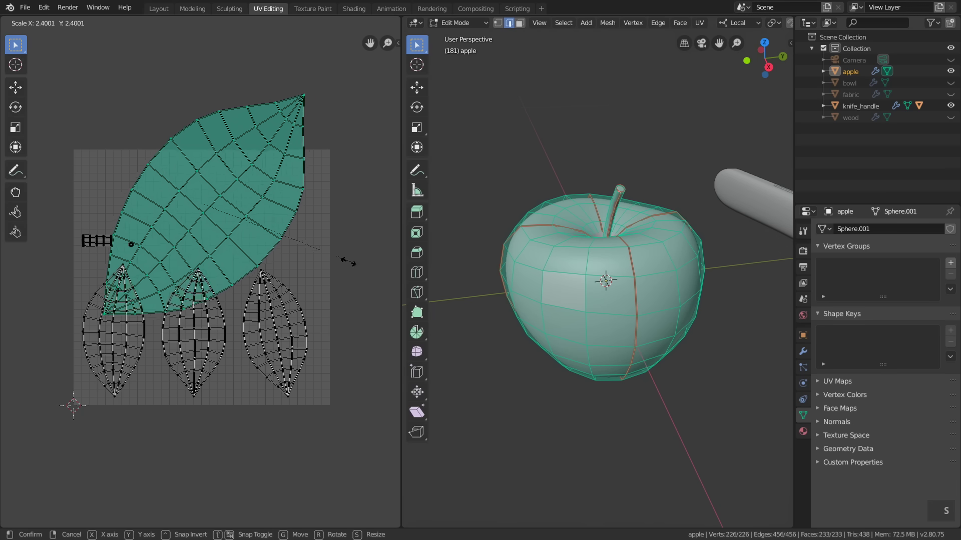
{"action": "right_click", "coordinate": [283, 253]}
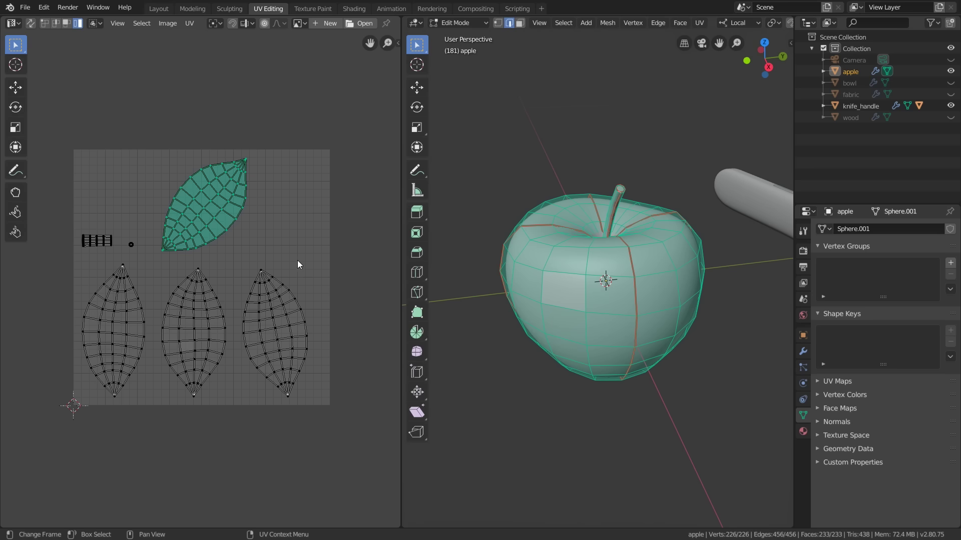
Enlarge, rotate and move the top leaf island, then undo the last change
{"action": "key", "text": "s"}
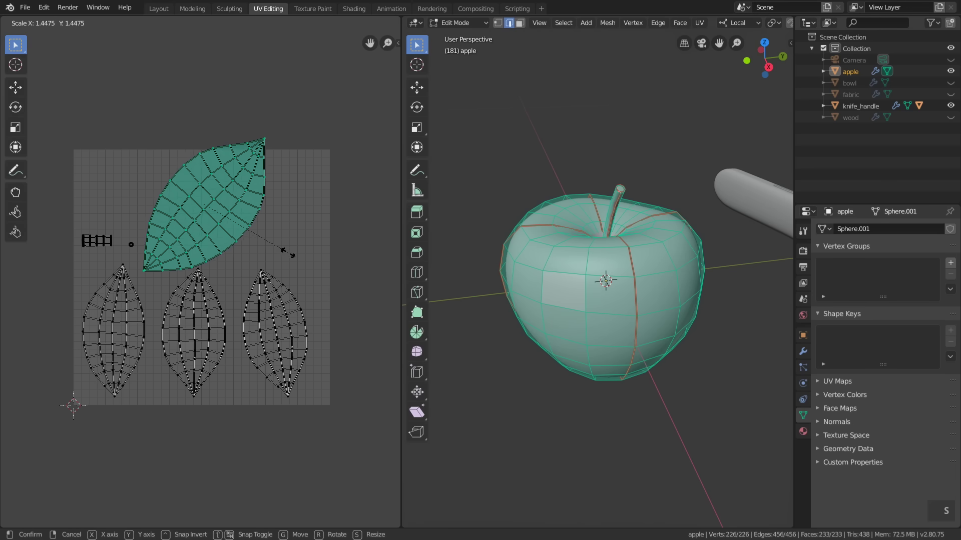
{"action": "left_click", "coordinate": [285, 253]}
{"action": "key", "text": "r"}
{"action": "key", "text": "g"}
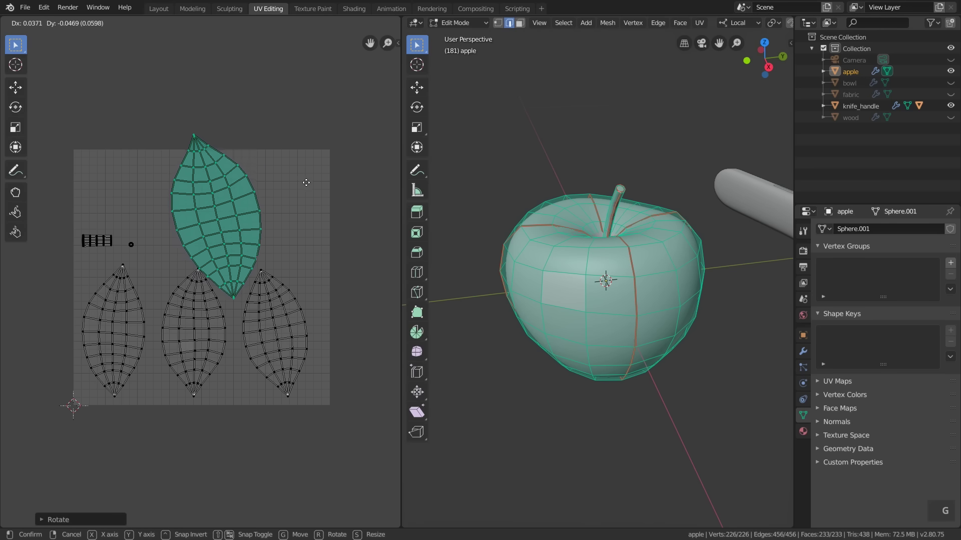
{"action": "left_click", "coordinate": [305, 201]}
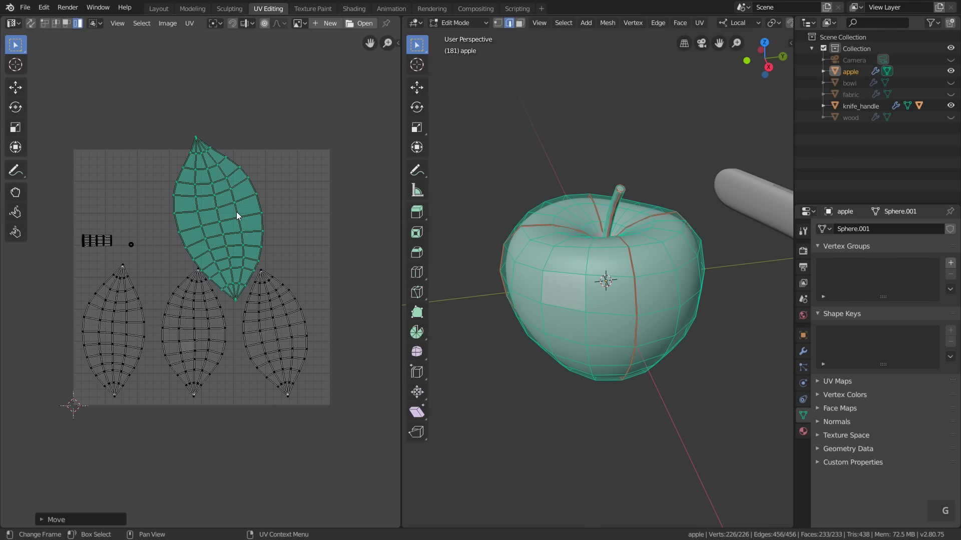
{"action": "key", "text": "ctrl+z"}
{"action": "key", "text": "ctrl+z"}
{"action": "key", "text": "ctrl+z"}
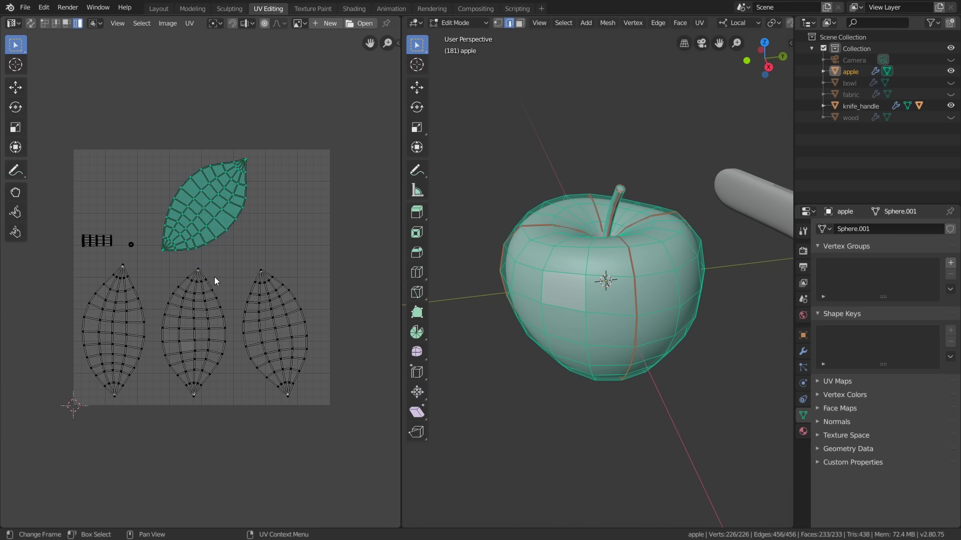
{"action": "scroll", "coordinate": [214, 277], "scroll_direction": "up", "scroll_amount": 1}
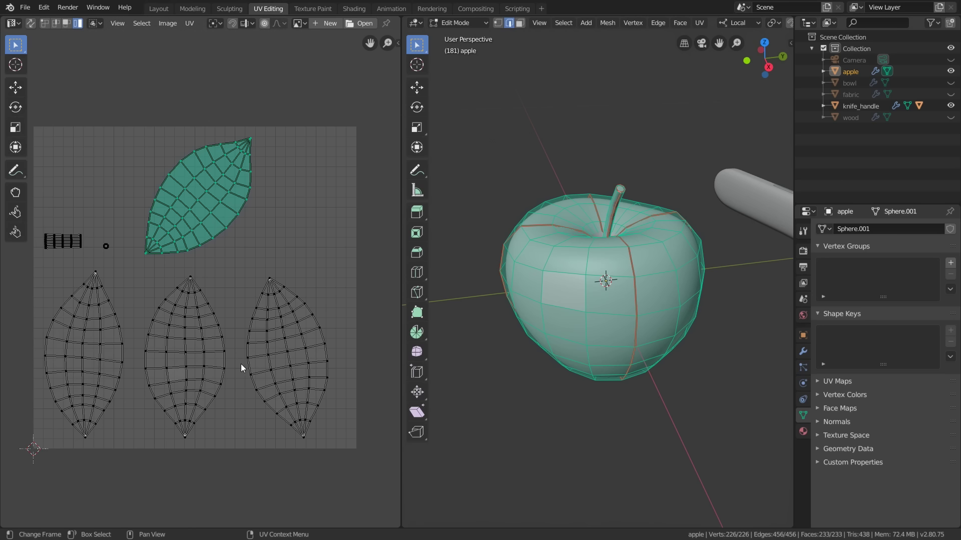
{"action": "scroll", "coordinate": [241, 364], "scroll_direction": "down", "scroll_amount": 1}
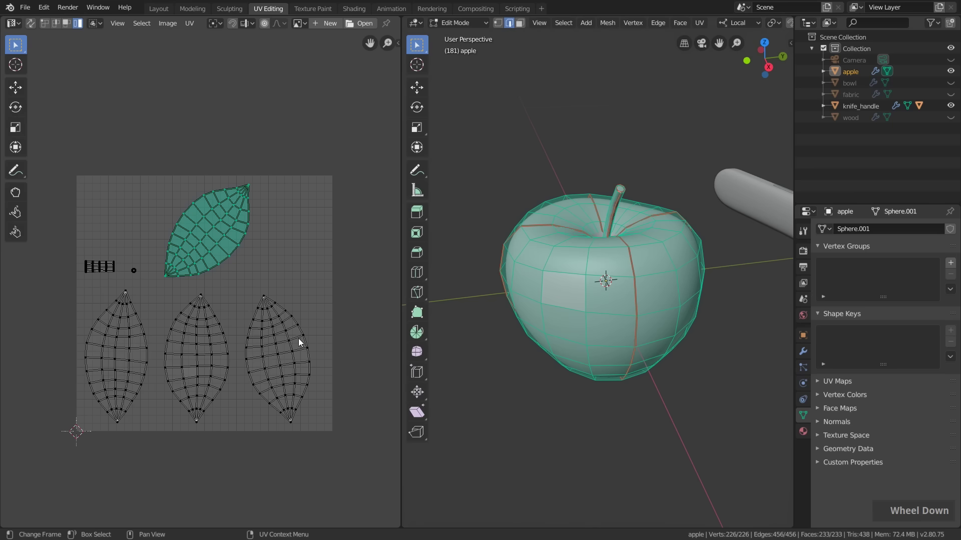
Scale up, rotate and shift all apple UV islands to fill the square
{"action": "key", "text": "a"}
{"action": "key", "text": "s"}
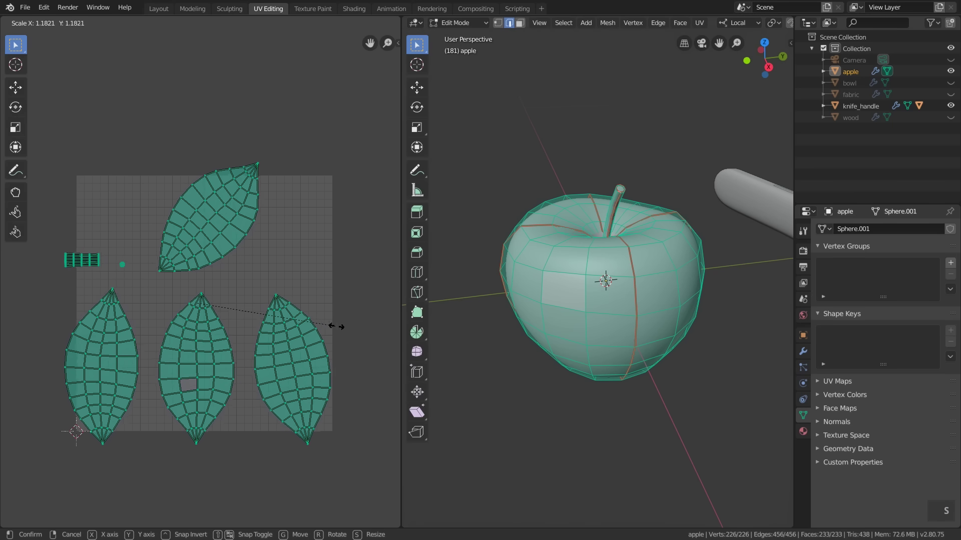
{"action": "left_click", "coordinate": [346, 334]}
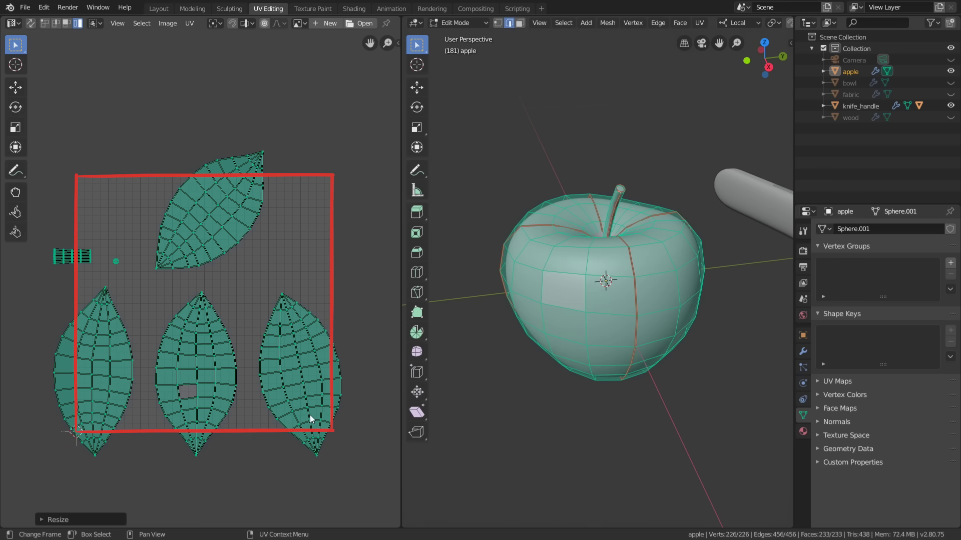
{"action": "key", "text": "r"}
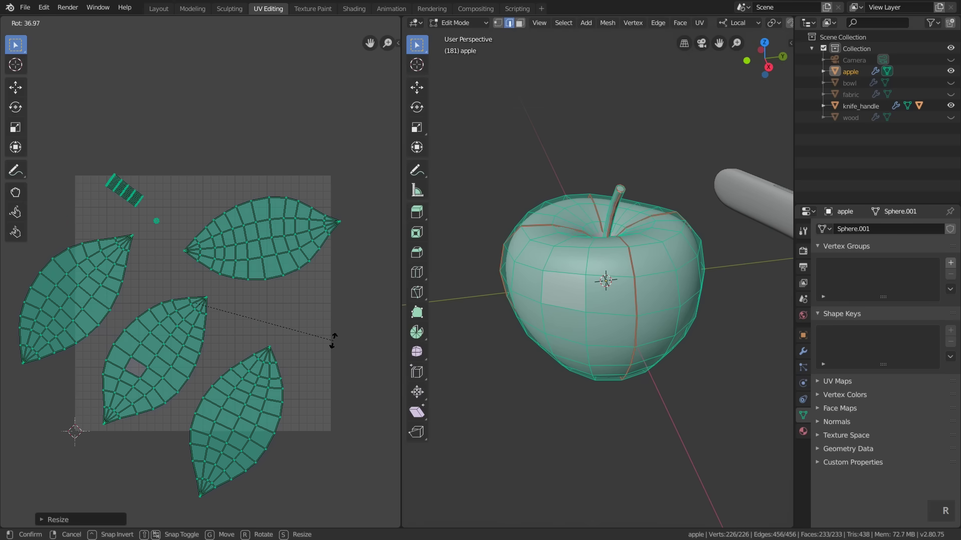
{"action": "left_click", "coordinate": [333, 340]}
{"action": "key", "text": "s"}
{"action": "left_click", "coordinate": [241, 358]}
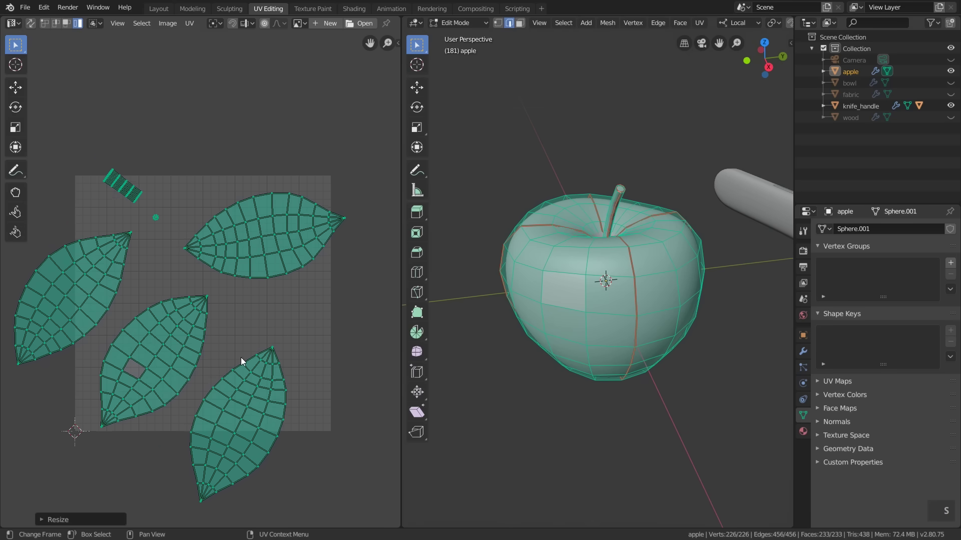
{"action": "key", "text": "g"}
{"action": "left_click", "coordinate": [306, 355]}
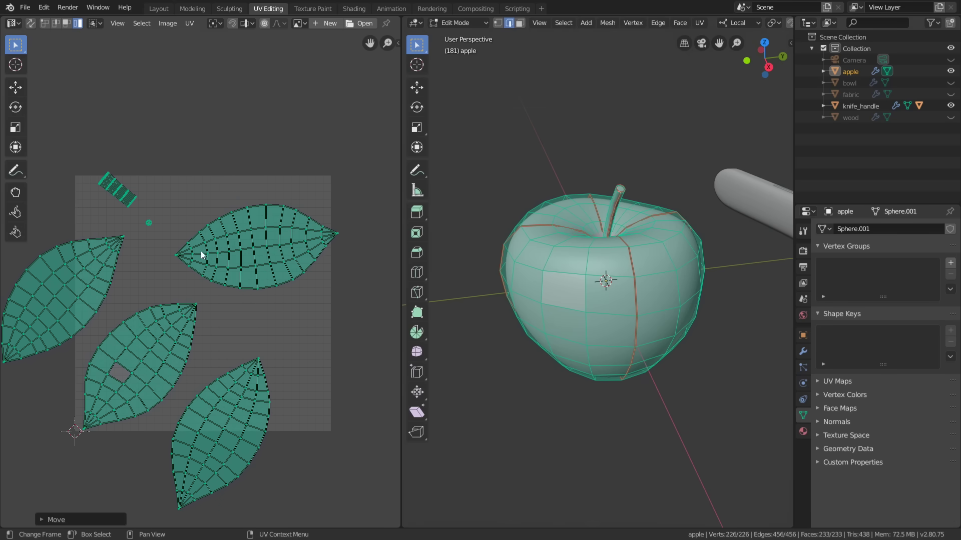
Rotate and reposition the top-right and bottom leaf islands, moving the bottom one top-left
{"action": "left_click", "coordinate": [236, 258]}
{"action": "key", "text": "g"}
{"action": "left_click", "coordinate": [385, 325]}
{"action": "key", "text": "r"}
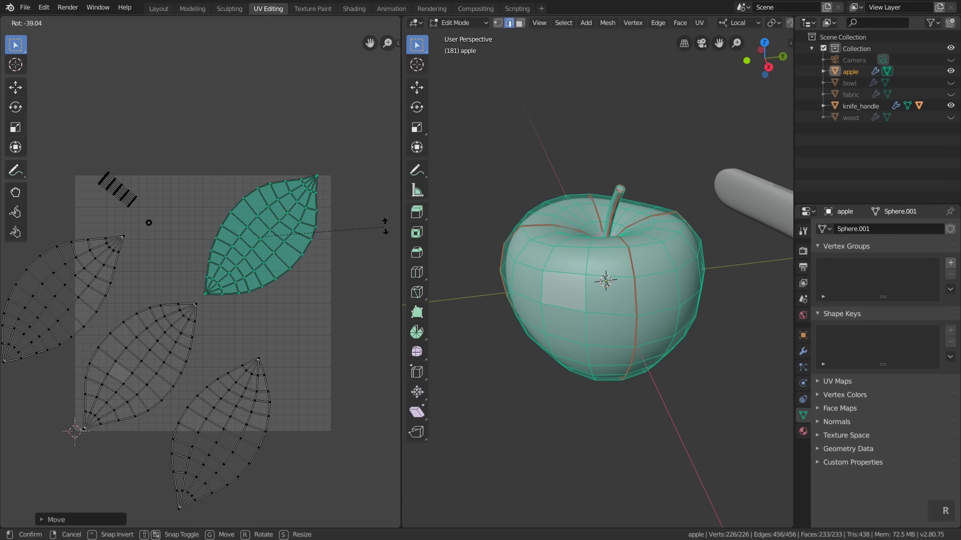
{"action": "left_click", "coordinate": [393, 249]}
{"action": "double_click", "coordinate": [258, 396]}
{"action": "key", "text": "r"}
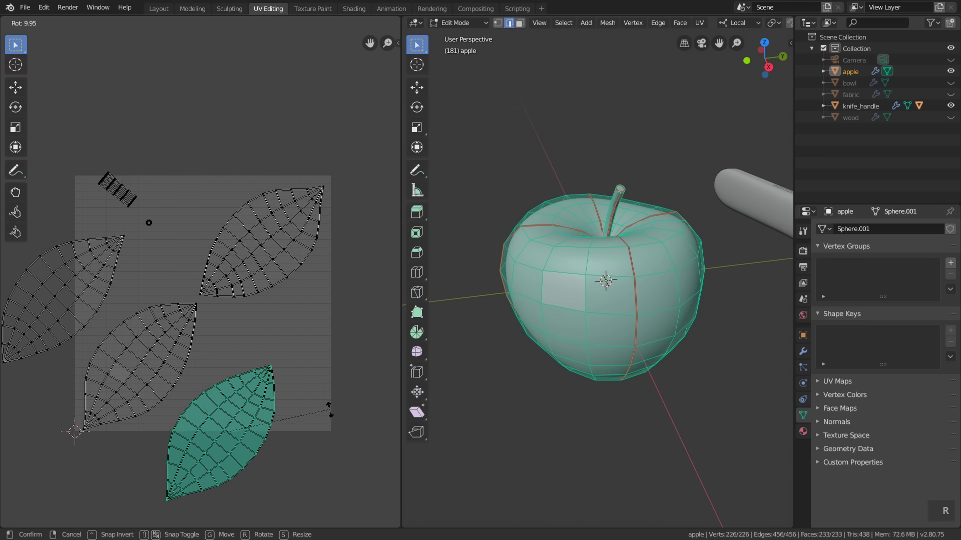
{"action": "left_click", "coordinate": [330, 406]}
{"action": "key", "text": "g"}
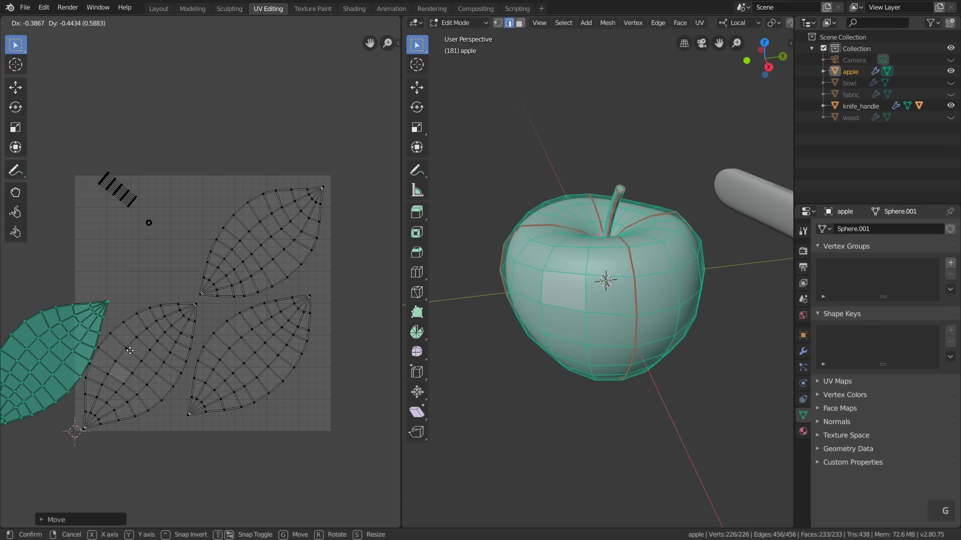
{"action": "left_click", "coordinate": [230, 241]}
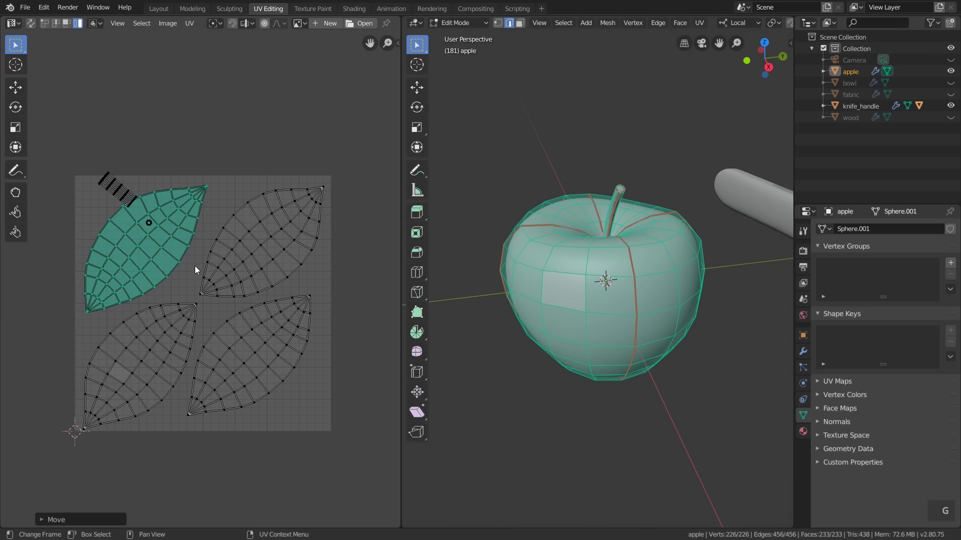
{"action": "scroll", "coordinate": [143, 226], "scroll_direction": "up", "scroll_amount": 5}
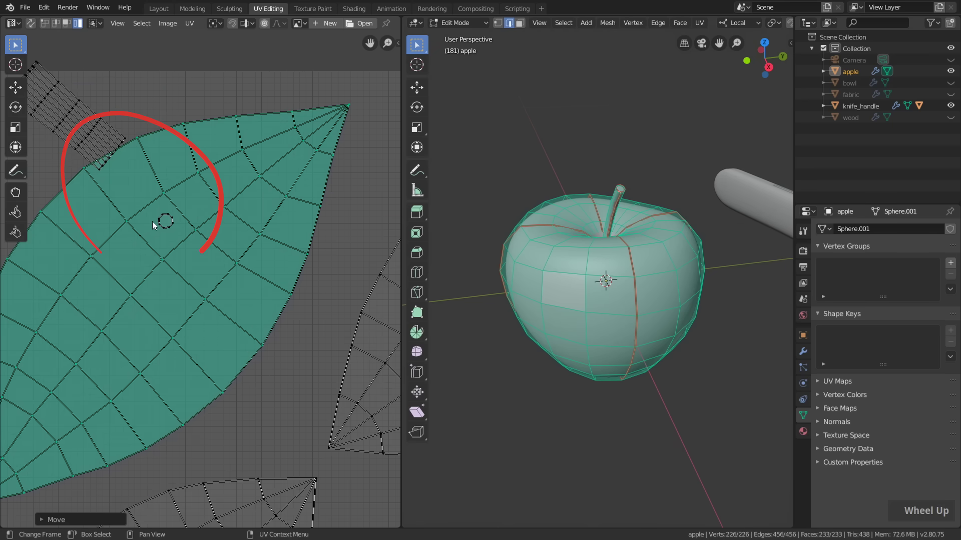
{"action": "scroll", "coordinate": [160, 217], "scroll_direction": "down", "scroll_amount": 3}
{"action": "scroll", "coordinate": [112, 178], "scroll_direction": "up", "scroll_amount": 5}
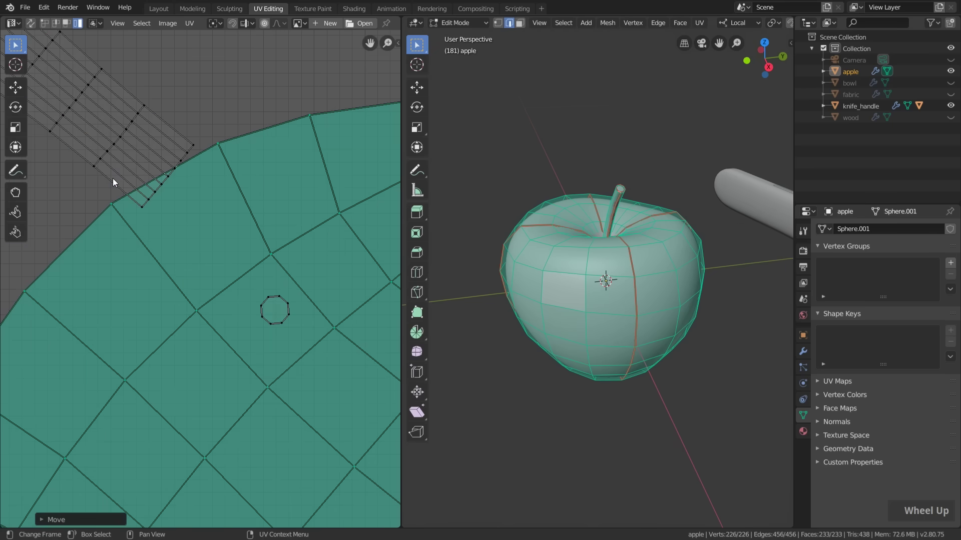
{"action": "scroll", "coordinate": [113, 178], "scroll_direction": "up", "scroll_amount": 2}
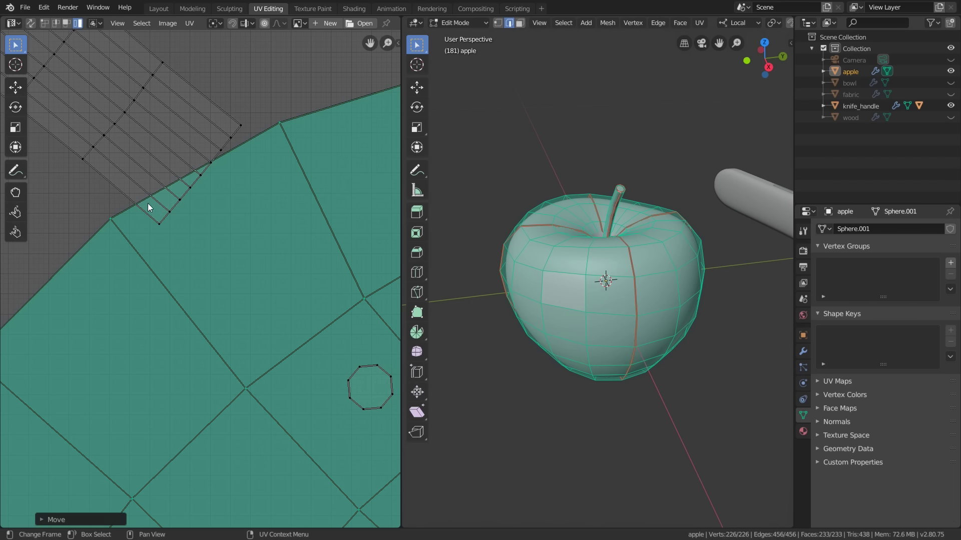
{"action": "scroll", "coordinate": [169, 209], "scroll_direction": "down", "scroll_amount": 4}
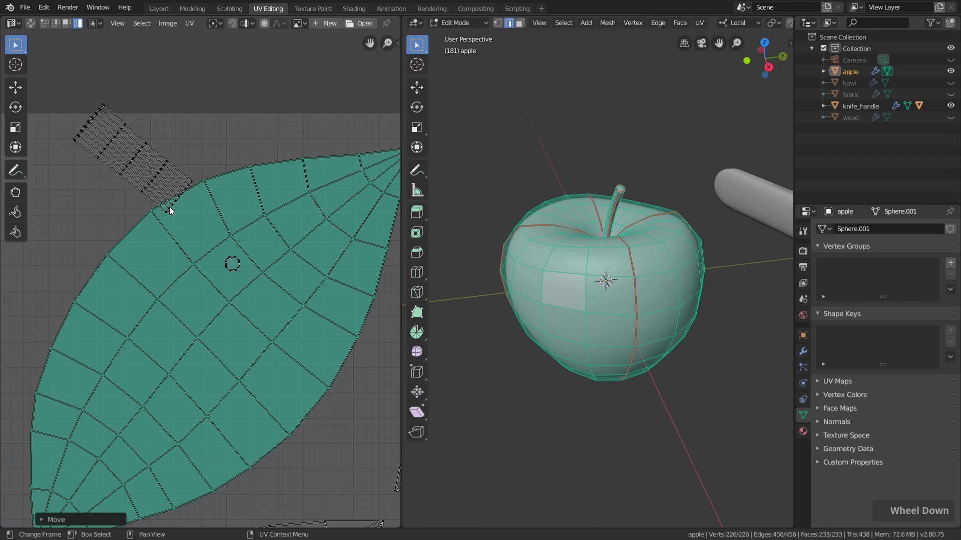
{"action": "scroll", "coordinate": [169, 208], "scroll_direction": "down", "scroll_amount": 2}
Rotate and place the striped stem island, with the circular island beside it
{"action": "left_click", "coordinate": [155, 184]}
{"action": "key", "text": "r"}
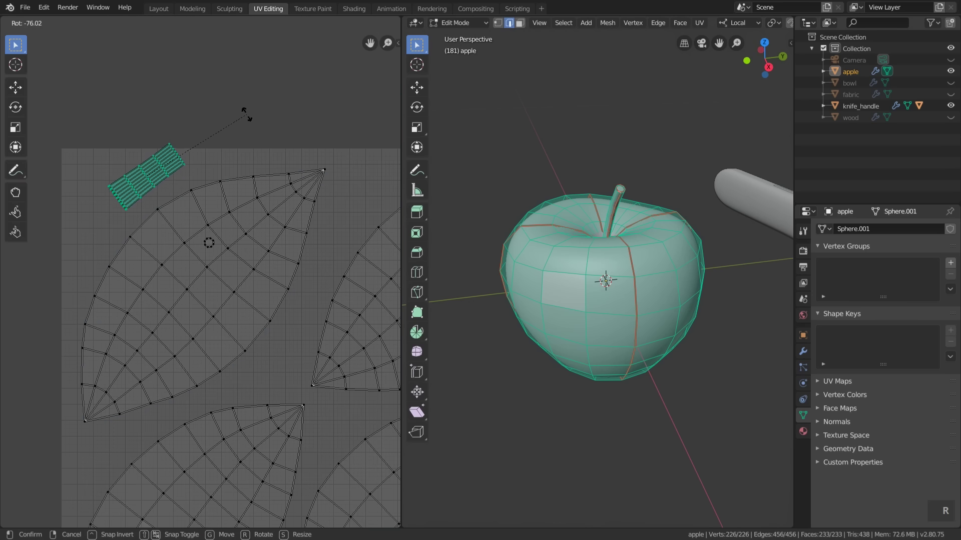
{"action": "left_click", "coordinate": [246, 115]}
{"action": "key", "text": "g"}
{"action": "left_click", "coordinate": [217, 132]}
{"action": "left_click", "coordinate": [210, 250]}
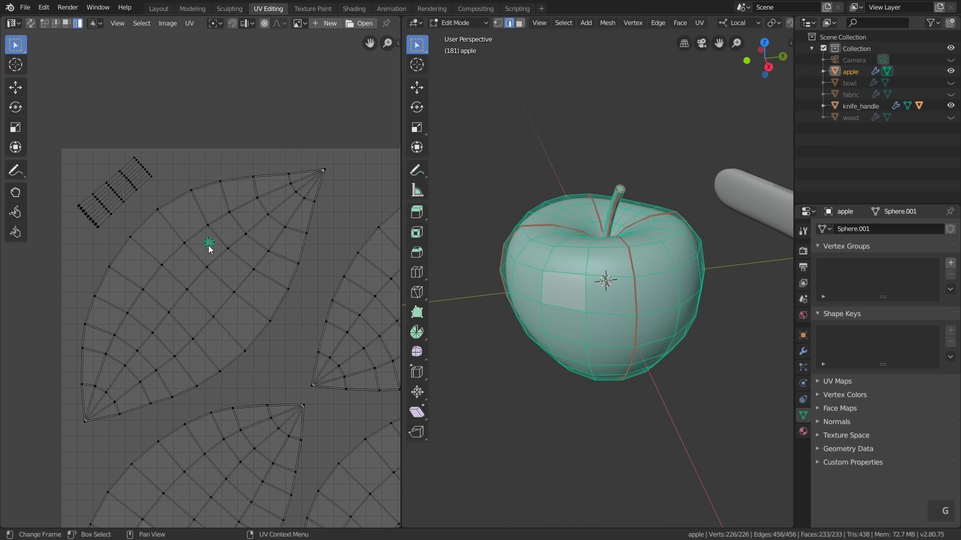
{"action": "key", "text": "g"}
{"action": "left_click", "coordinate": [193, 188]}
{"action": "scroll", "coordinate": [264, 301], "scroll_direction": "down", "scroll_amount": 3}
Enlarge all UV islands slightly within the square
{"action": "middle_click_drag", "start_coordinate": [263, 300], "coordinate": [241, 287]}
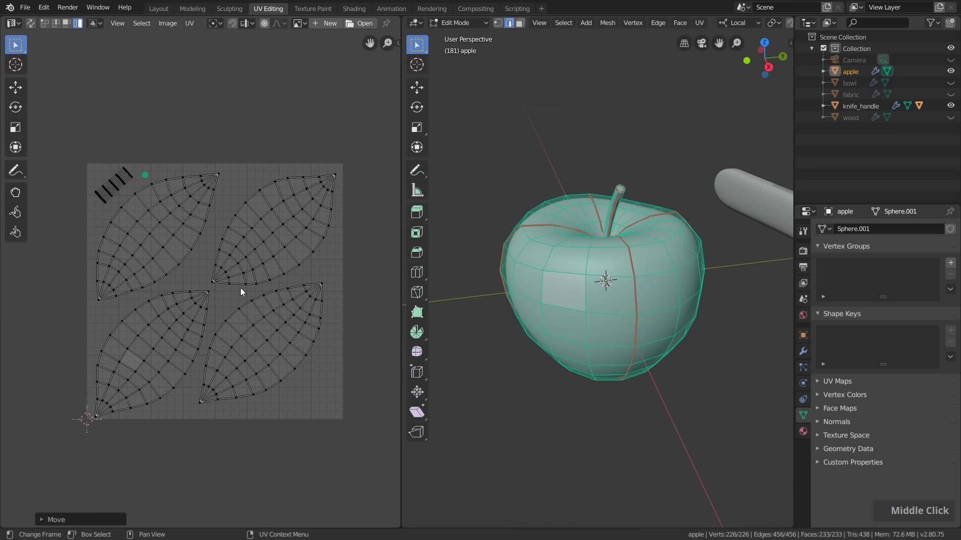
{"action": "key", "text": "a"}
{"action": "key", "text": "s"}
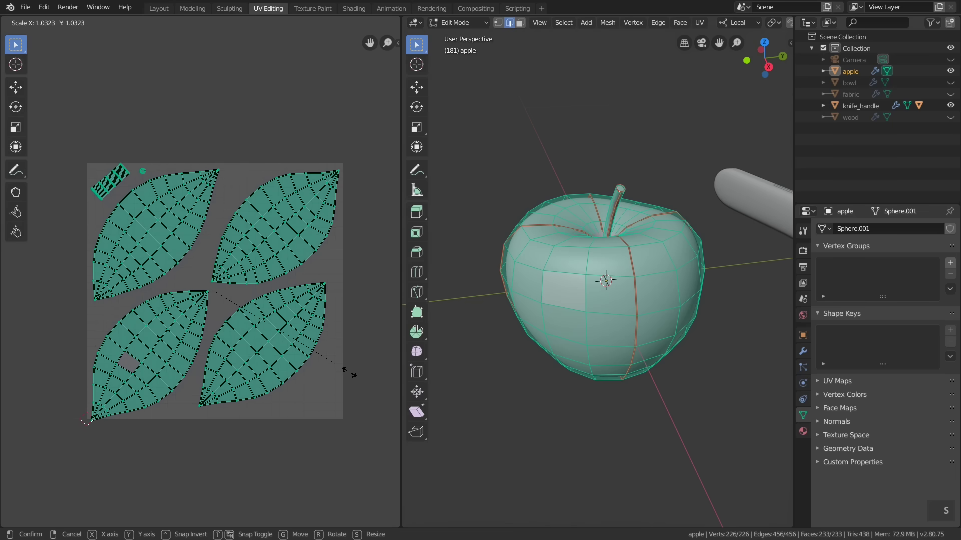
{"action": "left_click", "coordinate": [349, 373]}
{"action": "scroll", "coordinate": [120, 432], "scroll_direction": "up", "scroll_amount": 2}
{"action": "scroll", "coordinate": [86, 414], "scroll_direction": "up", "scroll_amount": 4}
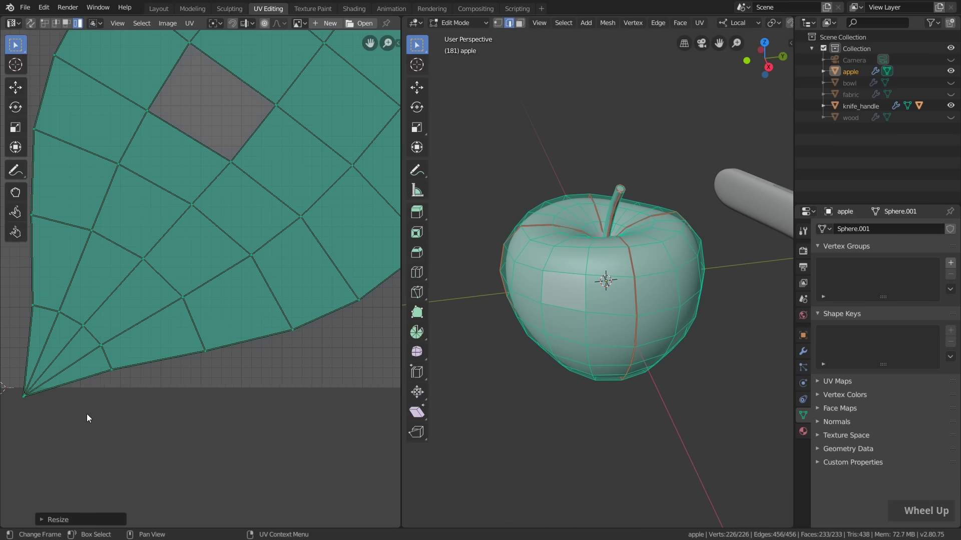
Adjust the lower-left leaf island's position, leaving the lower-right island in place
{"action": "middle_click_drag", "start_coordinate": [86, 414], "coordinate": [198, 363]}
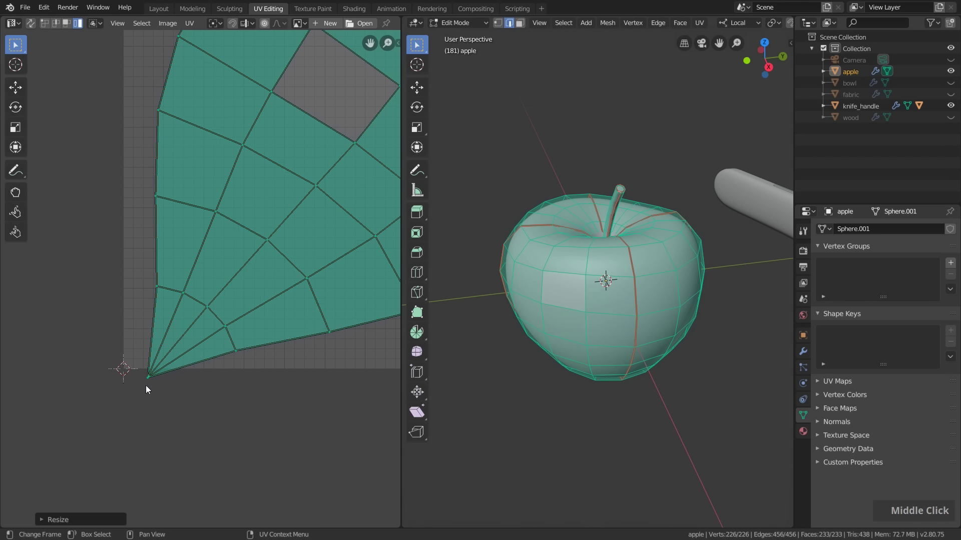
{"action": "scroll", "coordinate": [145, 385], "scroll_direction": "down", "scroll_amount": 3}
{"action": "left_click", "coordinate": [220, 335]}
{"action": "key", "text": "g"}
{"action": "left_click", "coordinate": [258, 347]}
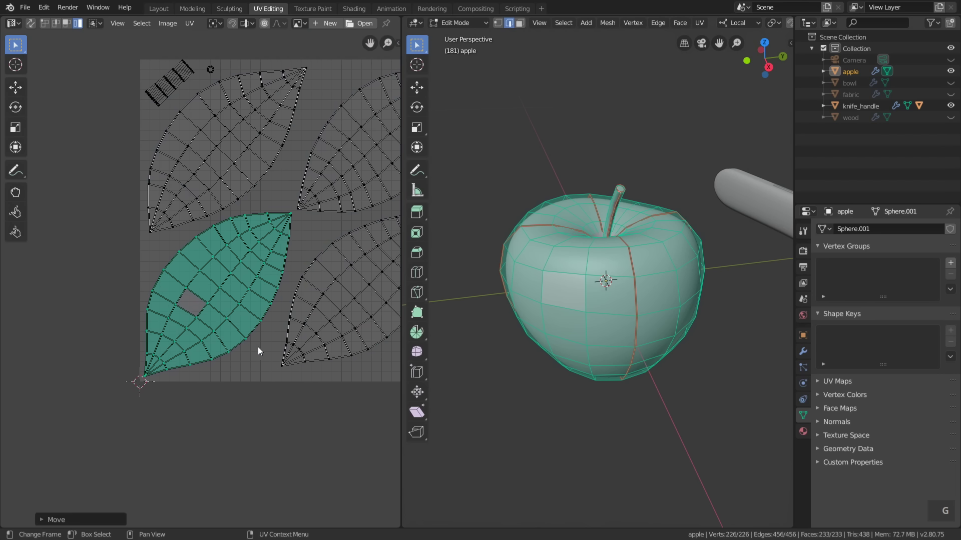
{"action": "key", "text": "g"}
{"action": "middle_click_drag", "start_coordinate": [262, 348], "coordinate": [271, 328]}
{"action": "left_click", "coordinate": [270, 329]}
{"action": "key", "text": "g"}
{"action": "right_click", "coordinate": [337, 326]}
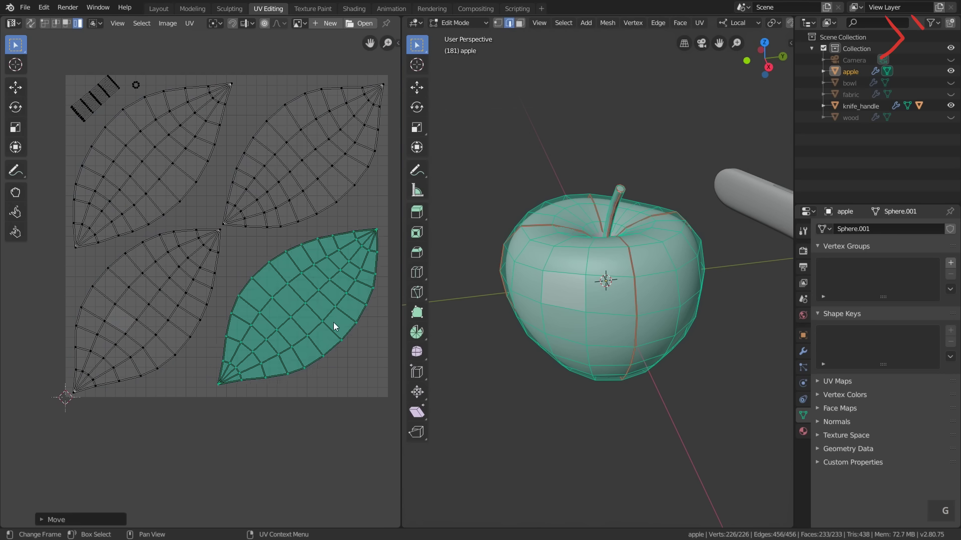
{"action": "scroll", "coordinate": [300, 315], "scroll_direction": "down", "scroll_amount": 2}
Nudge the top-right and striped islands into place, then return to Object Mode
{"action": "left_click", "coordinate": [315, 188]}
{"action": "key", "text": "g"}
{"action": "left_click", "coordinate": [180, 195]}
{"action": "left_click", "coordinate": [135, 144]}
{"action": "key", "text": "g"}
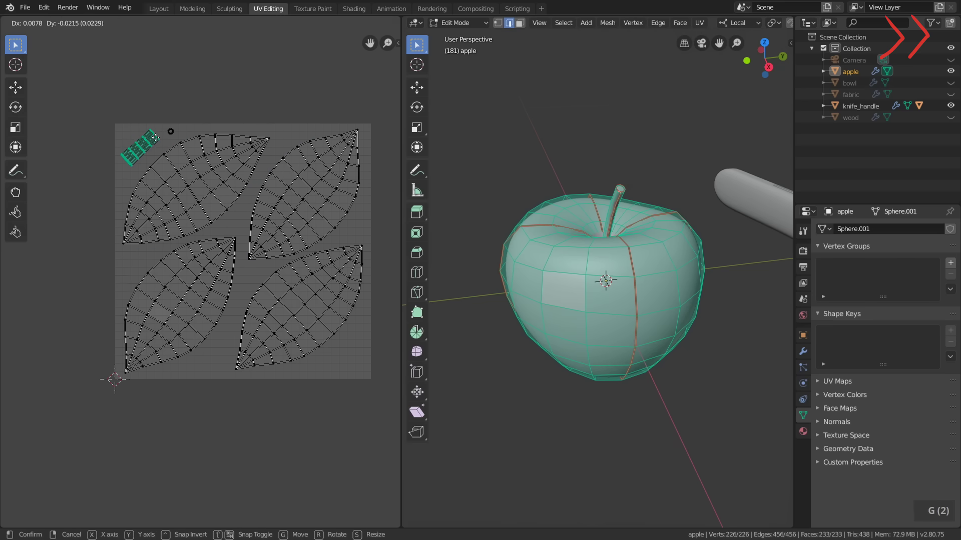
{"action": "left_click", "coordinate": [170, 132]}
{"action": "scroll", "coordinate": [78, 193], "scroll_direction": "up", "scroll_amount": 2}
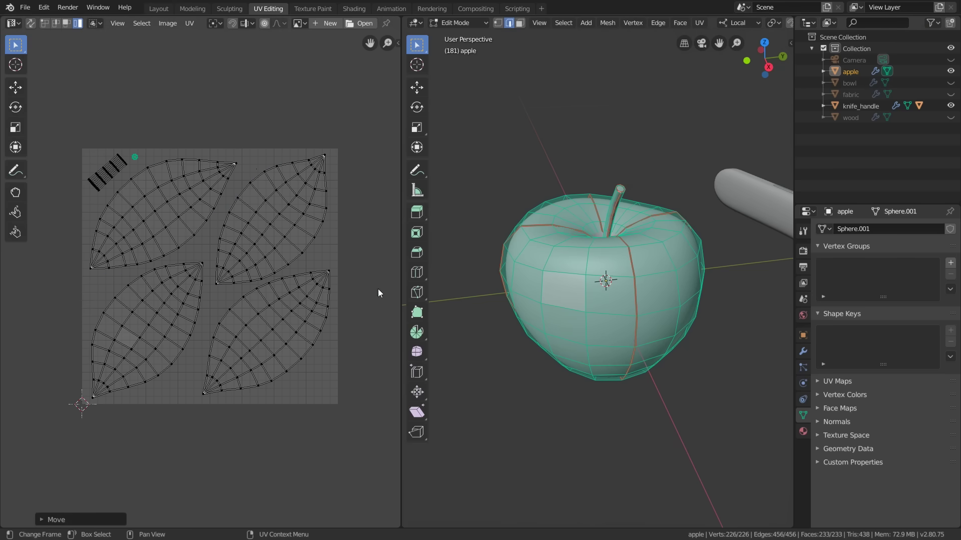
{"action": "key", "text": "Tab"}
{"action": "scroll", "coordinate": [677, 287], "scroll_direction": "down", "scroll_amount": 3}
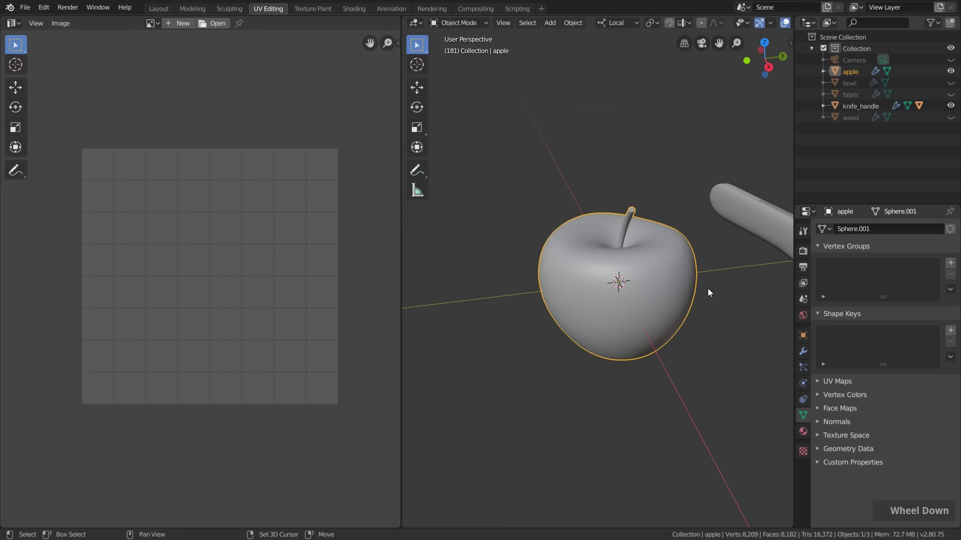
Hide the apple and clear the knife handle's location to the world origin
{"action": "middle_click_drag", "start_coordinate": [708, 288], "coordinate": [660, 278], "text": "shift"}
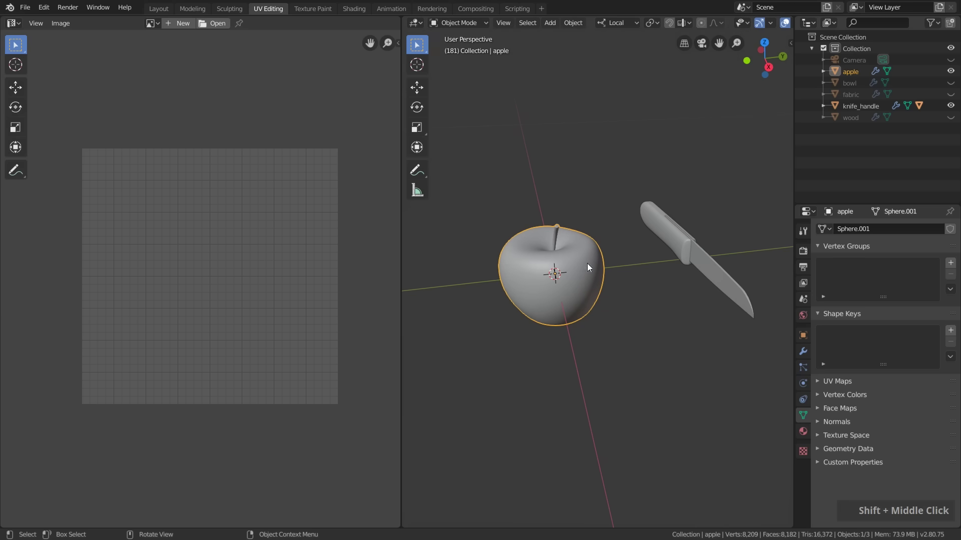
{"action": "left_click", "coordinate": [950, 72]}
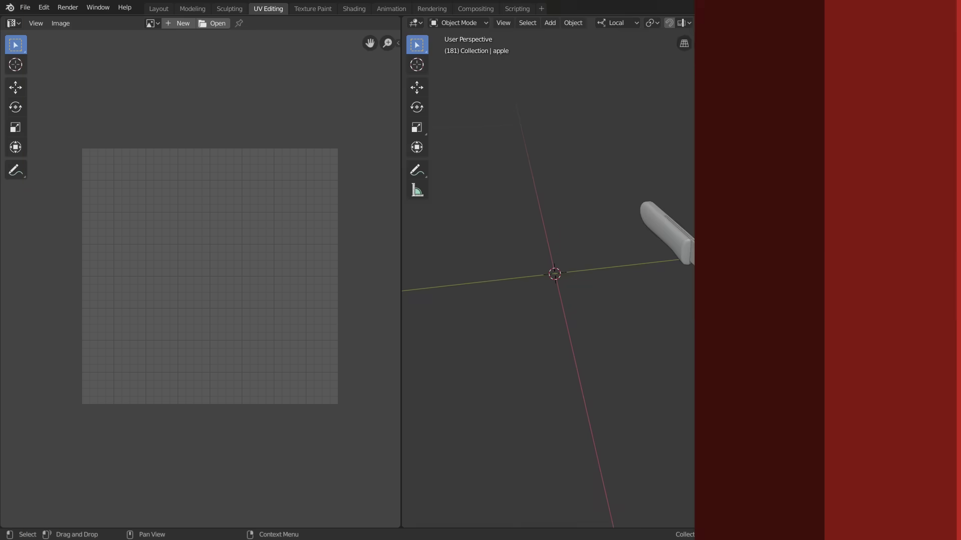
{"action": "left_click", "coordinate": [654, 245]}
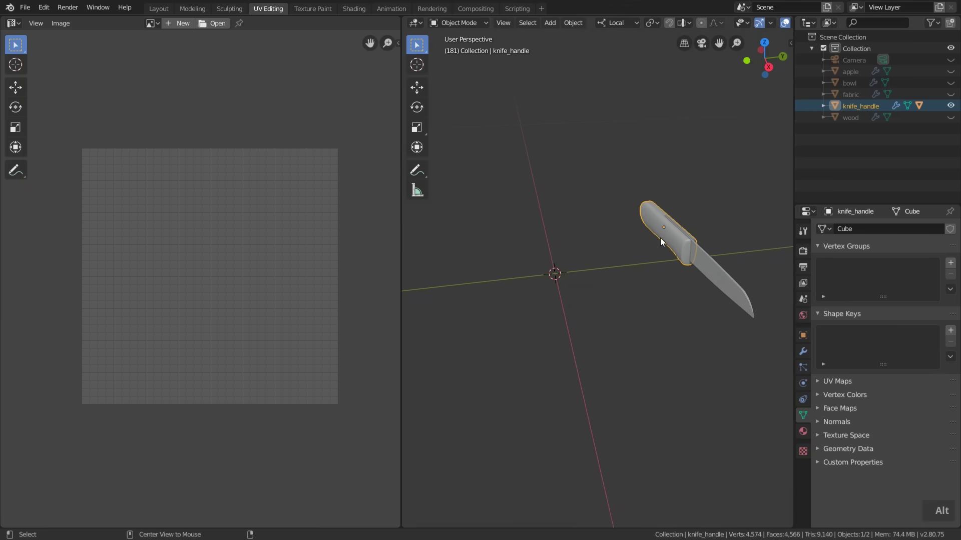
{"action": "key", "text": "alt+g"}
{"action": "mouse_move", "coordinate": [544, 260]}
{"action": "middle_mouse_down"}
{"action": "mouse_move", "coordinate": [572, 280]}
{"action": "mouse_move", "coordinate": [625, 262]}
{"action": "middle_mouse_up"}
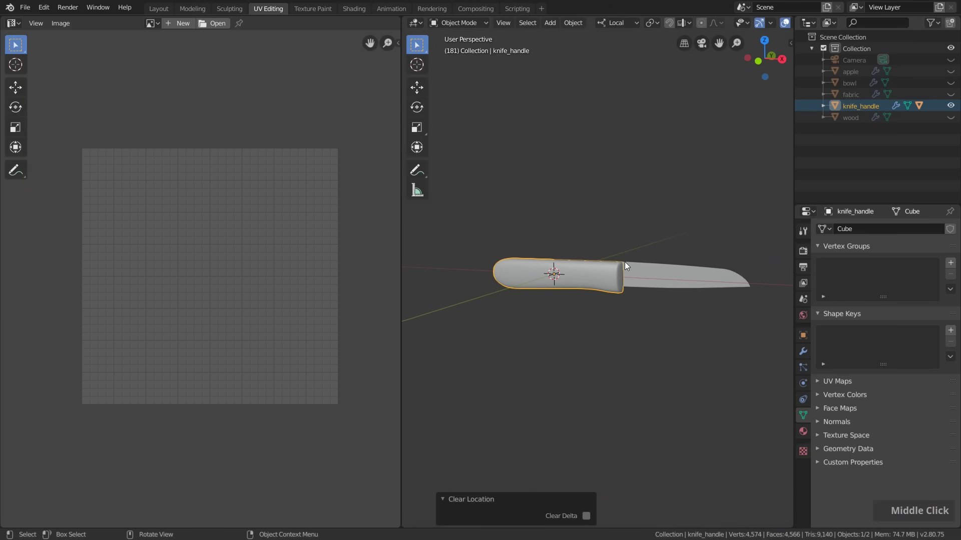
{"action": "middle_click_drag", "start_coordinate": [624, 308], "coordinate": [644, 317]}
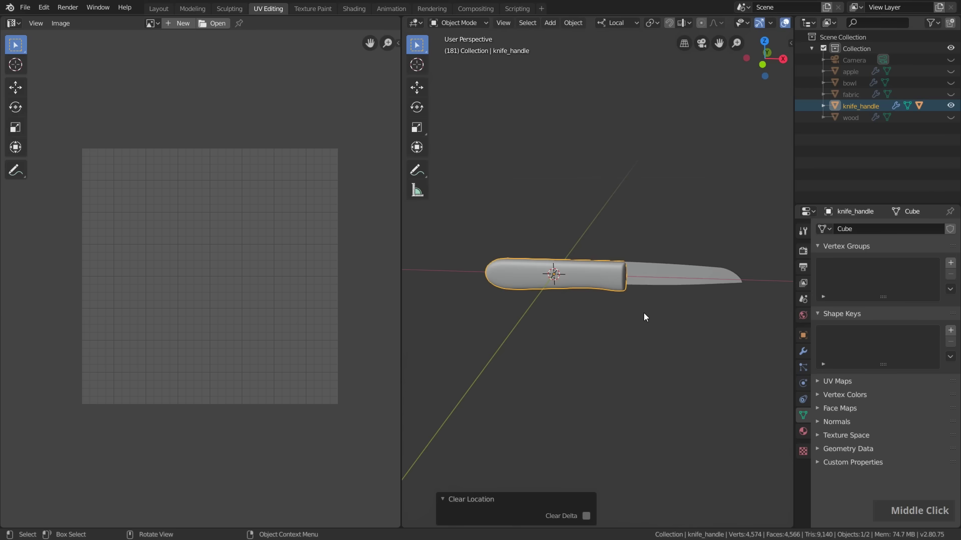
Select the knife blade and handle together and enter Edit Mode
{"action": "left_click", "coordinate": [674, 276]}
{"action": "left_click", "coordinate": [595, 281]}
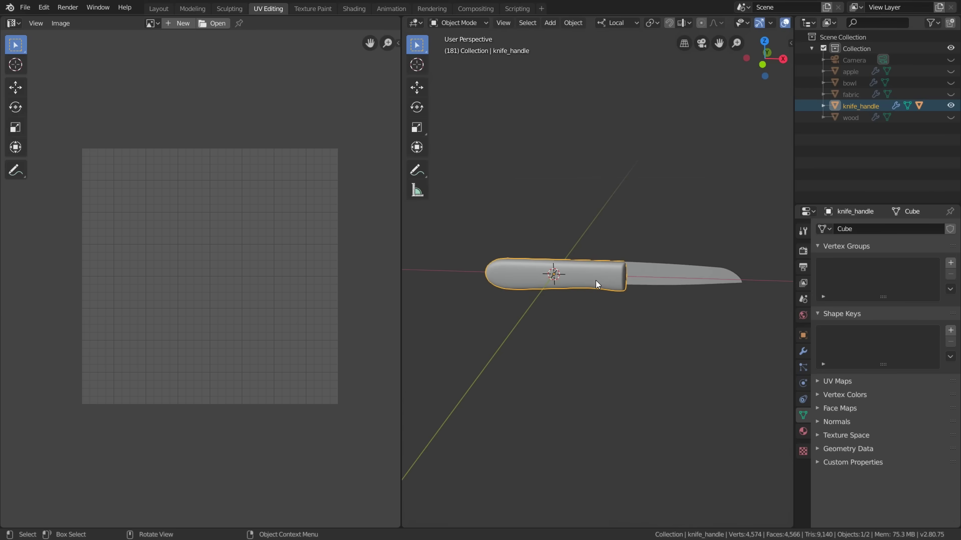
{"action": "middle_click_drag", "start_coordinate": [595, 281], "coordinate": [550, 285]}
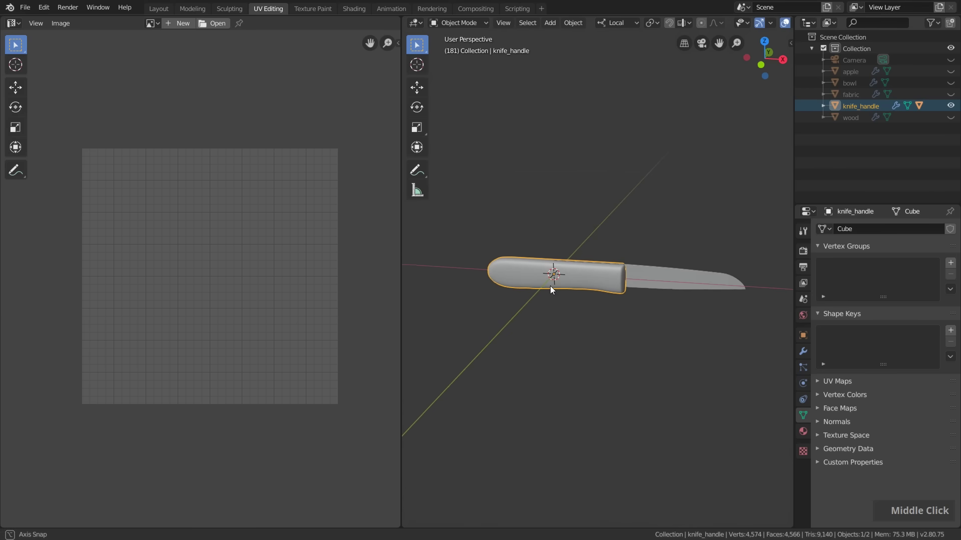
{"action": "left_click", "coordinate": [673, 274]}
{"action": "left_click", "coordinate": [595, 281], "text": "shift"}
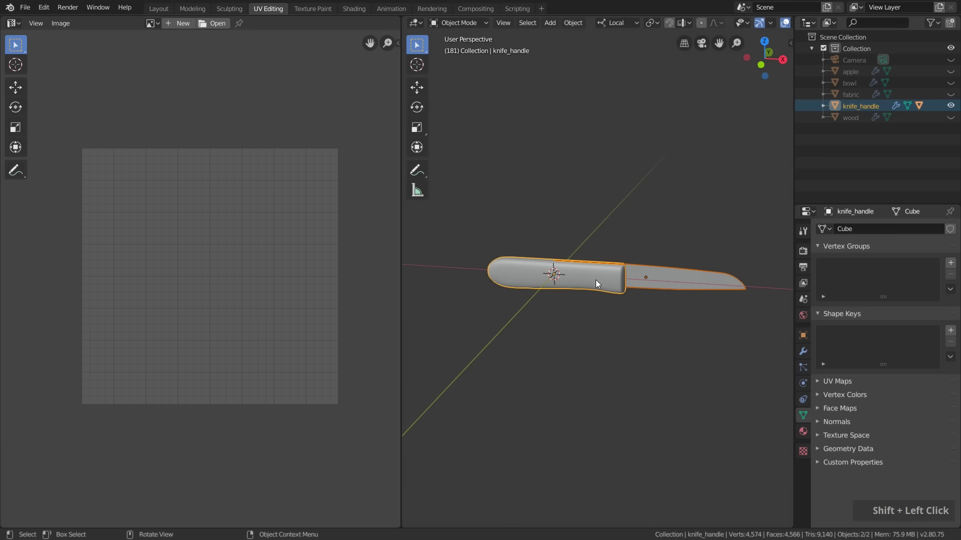
{"action": "key", "text": "Tab"}
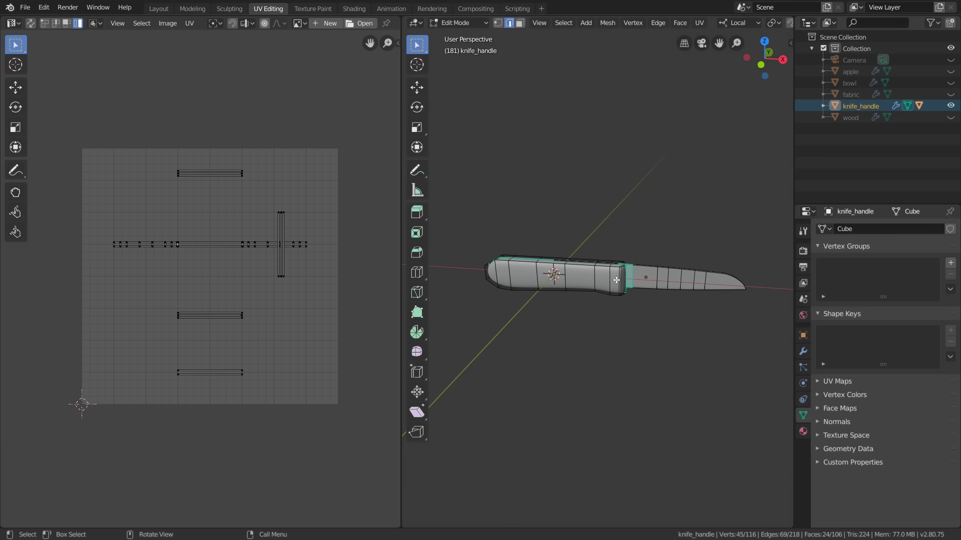
Select the whole knife mesh and turn UV Sync Selection back on
{"action": "key", "text": "a"}
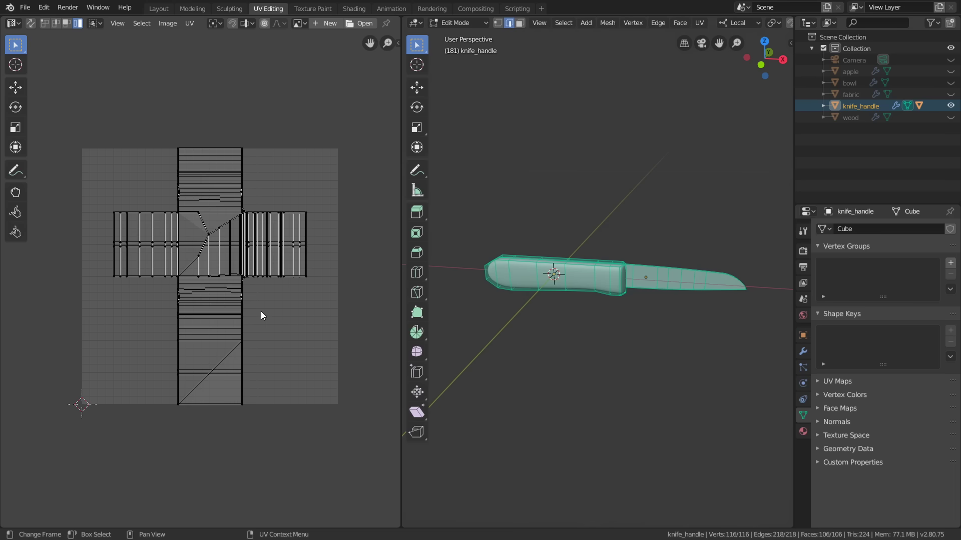
{"action": "middle_click_drag", "start_coordinate": [578, 301], "coordinate": [598, 308]}
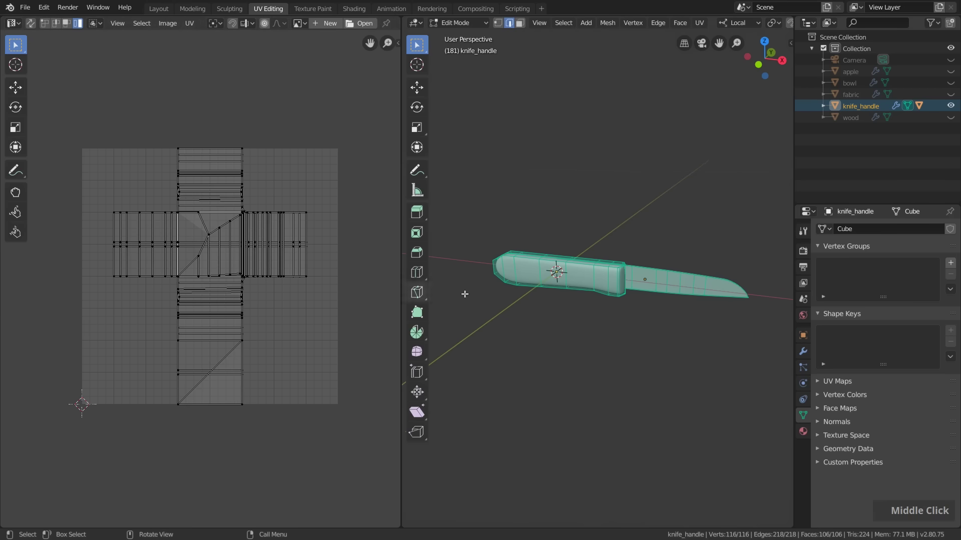
{"action": "left_click", "coordinate": [31, 24]}
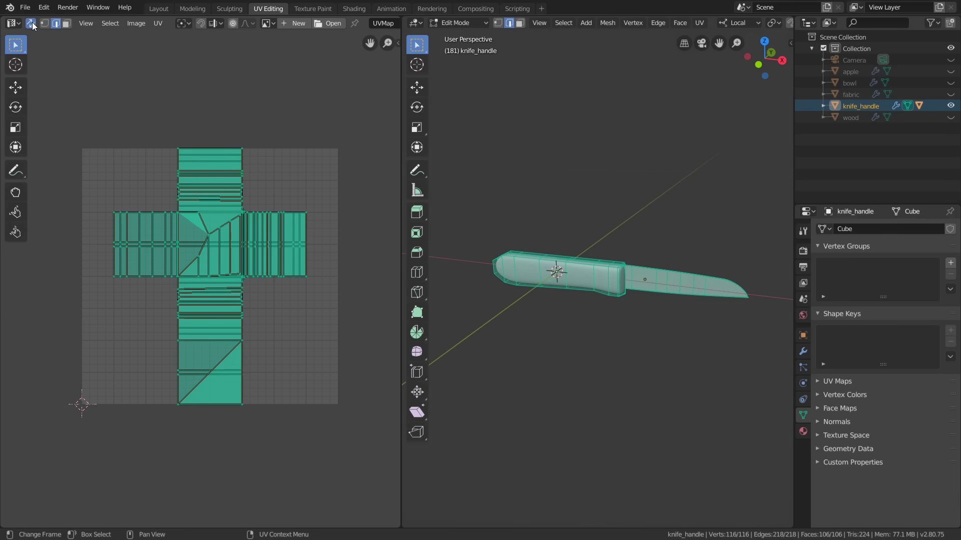
{"action": "scroll", "coordinate": [631, 296], "scroll_direction": "up", "scroll_amount": 2}
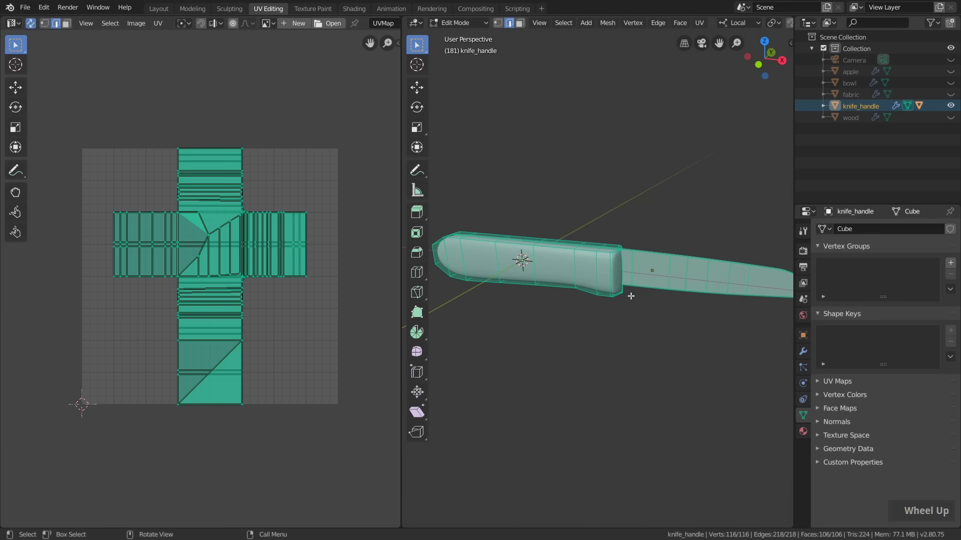
Hide the knife blade to isolate the handle
{"action": "key", "text": "alt+a"}
{"action": "middle_click_drag", "start_coordinate": [634, 265], "coordinate": [642, 265], "text": "shift"}
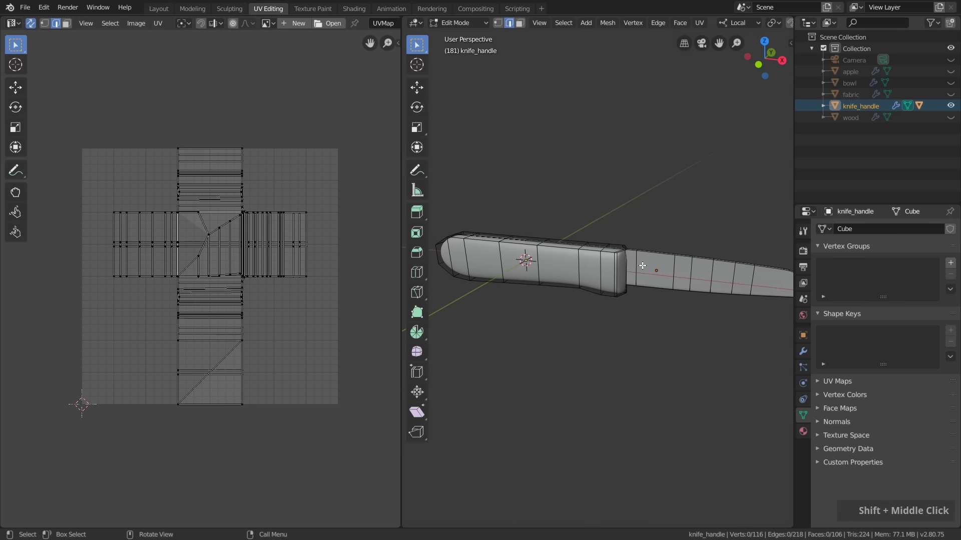
{"action": "key", "text": "l"}
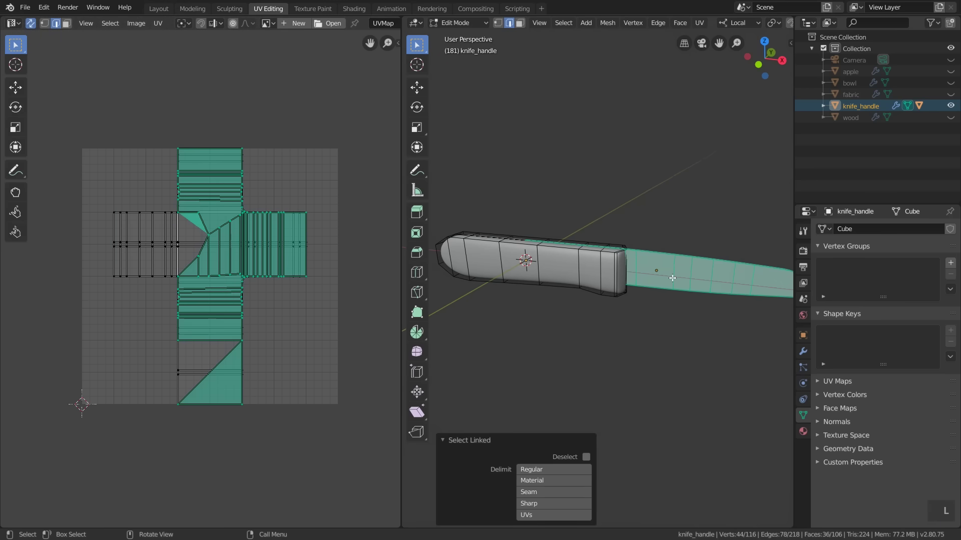
{"action": "key", "text": "h"}
{"action": "middle_click_drag", "start_coordinate": [672, 278], "coordinate": [738, 290], "text": "shift"}
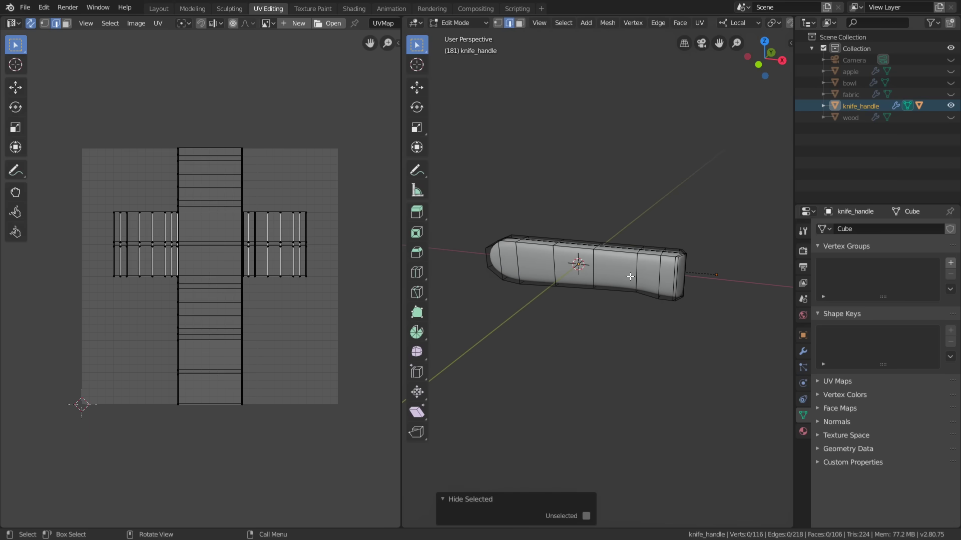
{"action": "left_click", "coordinate": [510, 23]}
{"action": "scroll", "coordinate": [672, 226], "scroll_direction": "up", "scroll_amount": 2}
{"action": "scroll", "coordinate": [675, 255], "scroll_direction": "up", "scroll_amount": 2}
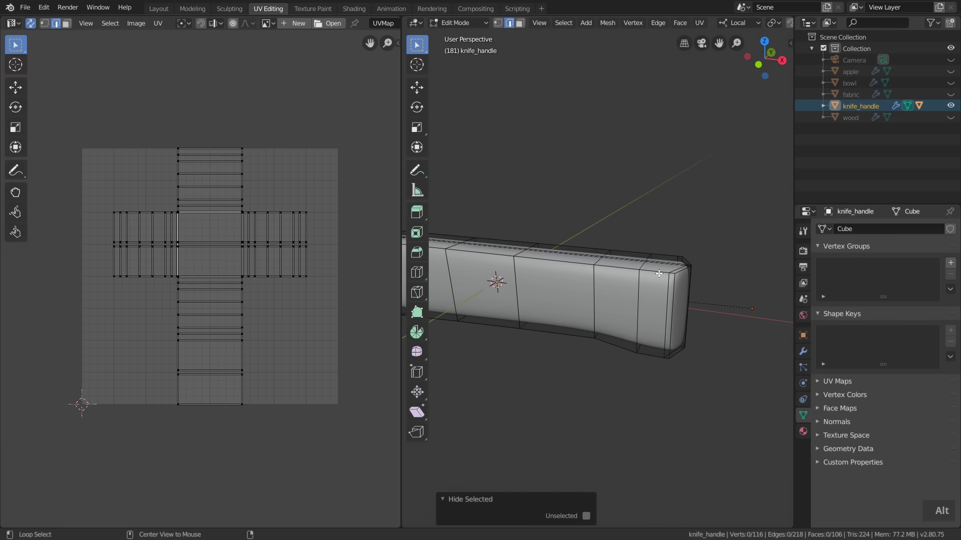
Select edge loops along the knife handle's top, sides and end cap
{"action": "left_click", "coordinate": [659, 273], "text": "alt"}
{"action": "middle_click_drag", "start_coordinate": [659, 274], "coordinate": [635, 257], "text": "shift"}
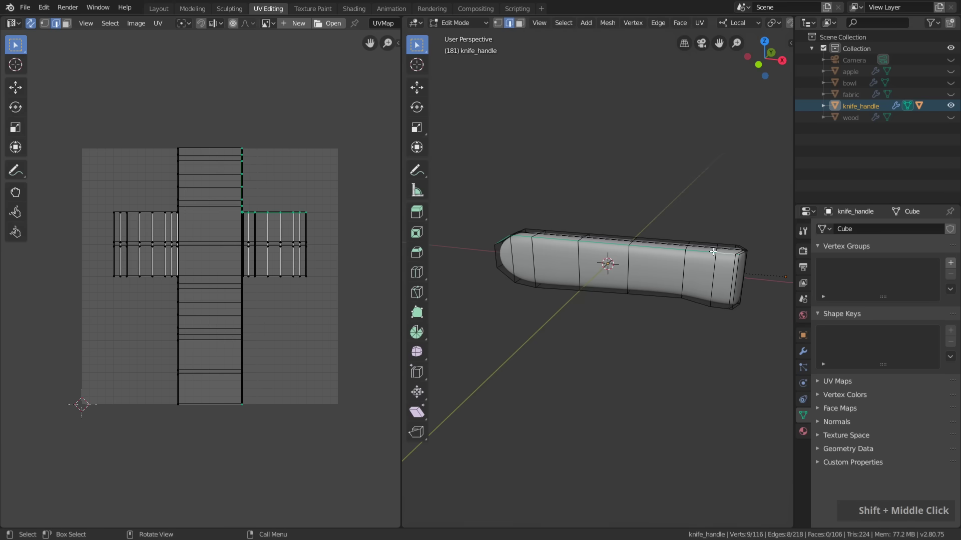
{"action": "mouse_move", "coordinate": [713, 252]}
{"action": "middle_mouse_down"}
{"action": "mouse_move", "coordinate": [641, 300]}
{"action": "mouse_move", "coordinate": [575, 286]}
{"action": "middle_mouse_up"}
{"action": "left_click", "coordinate": [640, 299], "text": "alt+shift"}
{"action": "left_click", "coordinate": [582, 316], "text": "alt+shift"}
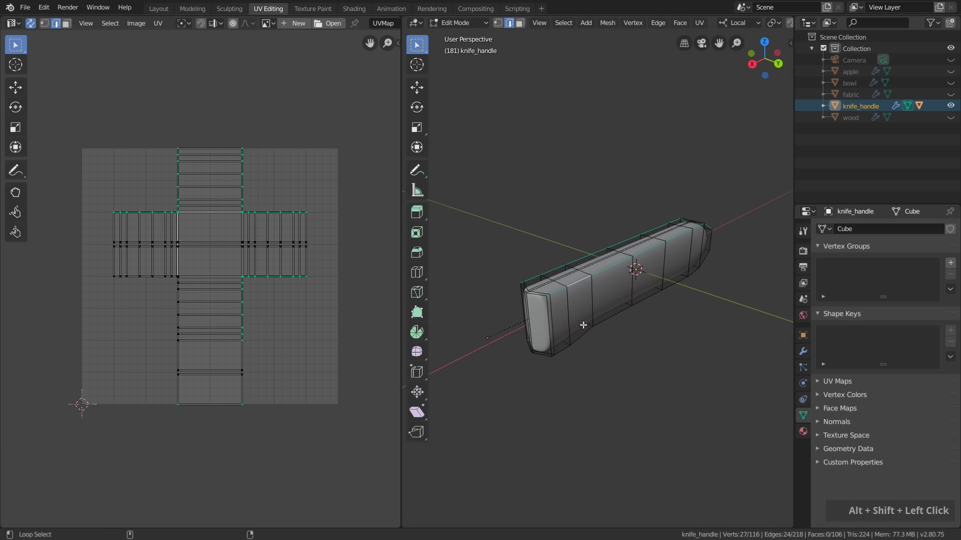
{"action": "left_click", "coordinate": [584, 335], "text": "alt+shift"}
{"action": "scroll", "coordinate": [537, 330], "scroll_direction": "up", "scroll_amount": 2}
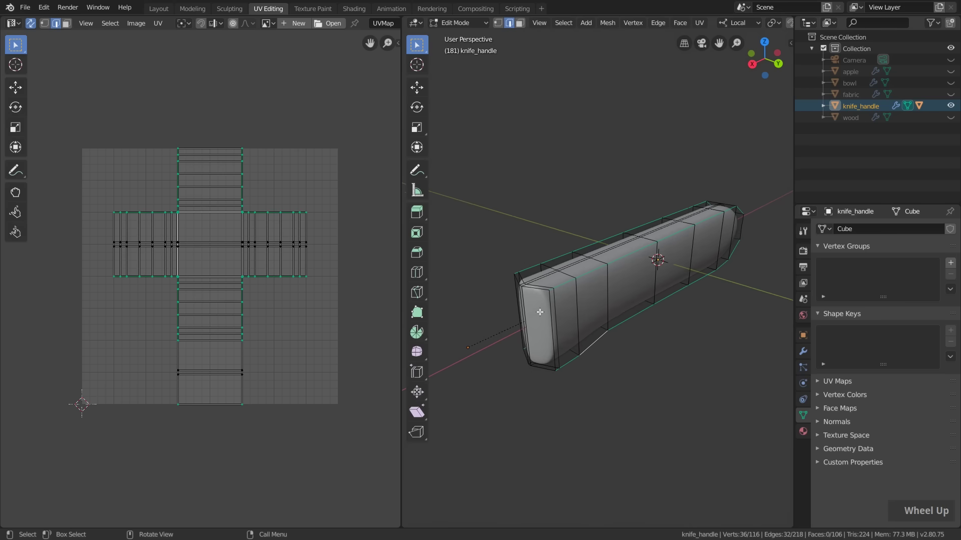
{"action": "scroll", "coordinate": [537, 329], "scroll_direction": "up", "scroll_amount": 2}
{"action": "left_click", "coordinate": [553, 297], "text": "alt+shift"}
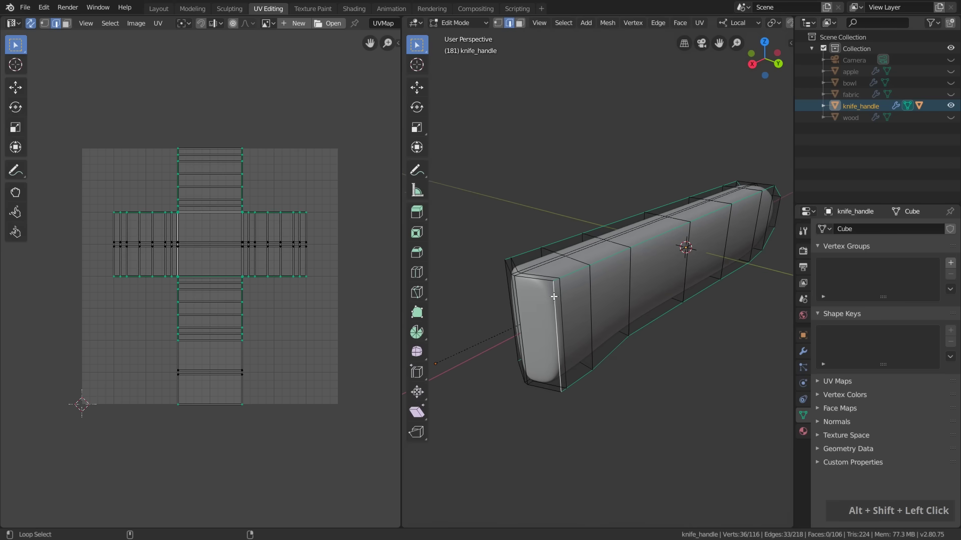
{"action": "left_click", "coordinate": [543, 389], "text": "alt+shift"}
{"action": "middle_click_drag", "start_coordinate": [542, 388], "coordinate": [564, 376]}
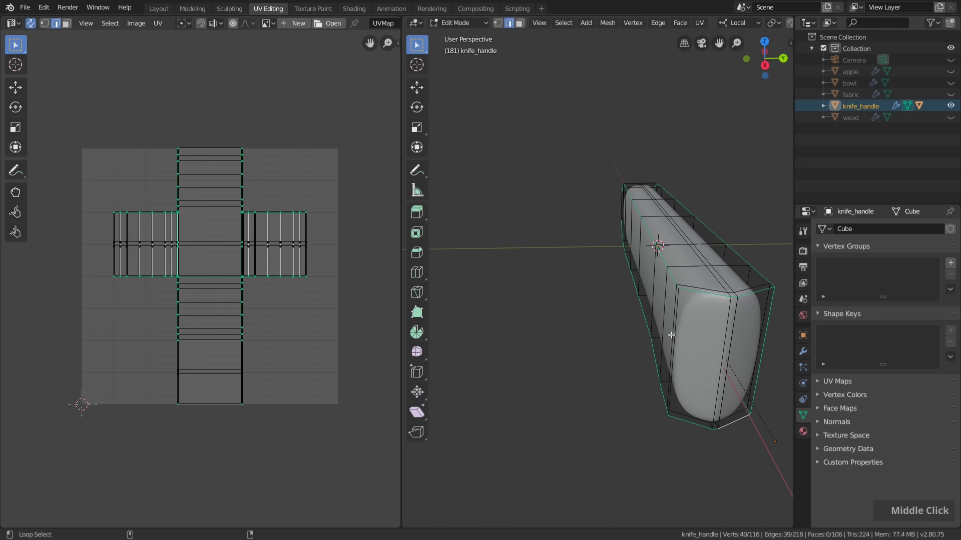
{"action": "left_click", "coordinate": [672, 335], "text": "alt+shift"}
{"action": "scroll", "coordinate": [667, 330], "scroll_direction": "down", "scroll_amount": 1}
Add the rounded-cap edge loops and mark all selected edges as seams
{"action": "middle_click_drag", "start_coordinate": [668, 330], "coordinate": [600, 356], "text": "shift"}
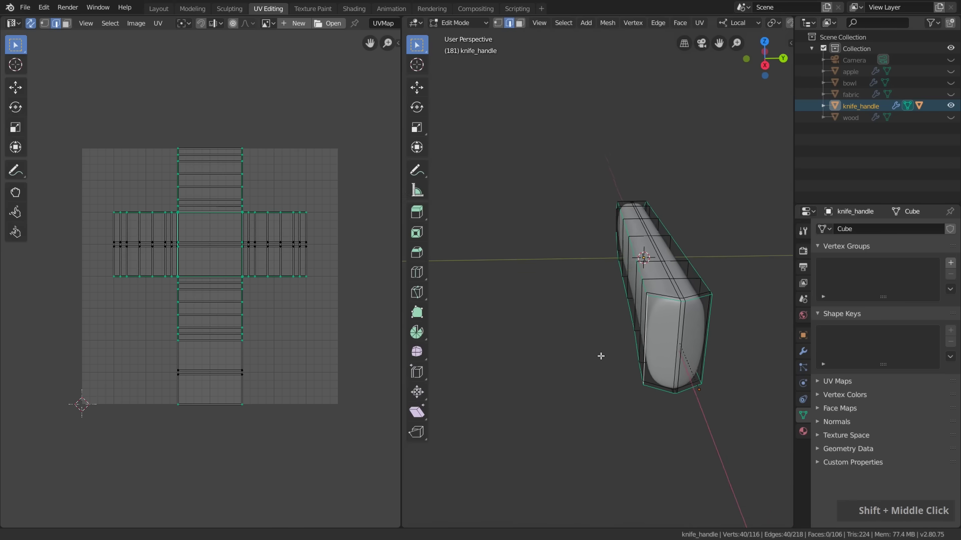
{"action": "mouse_move", "coordinate": [559, 330]}
{"action": "middle_mouse_down"}
{"action": "mouse_move", "coordinate": [687, 331]}
{"action": "mouse_move", "coordinate": [556, 316]}
{"action": "middle_mouse_up"}
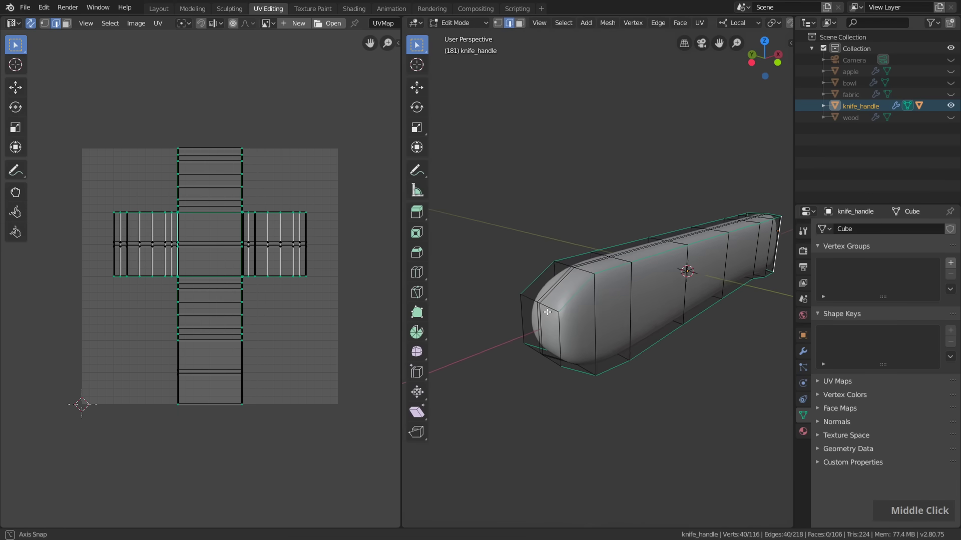
{"action": "left_click", "coordinate": [556, 315], "text": "alt+shift"}
{"action": "left_click", "coordinate": [563, 341], "text": "alt+shift"}
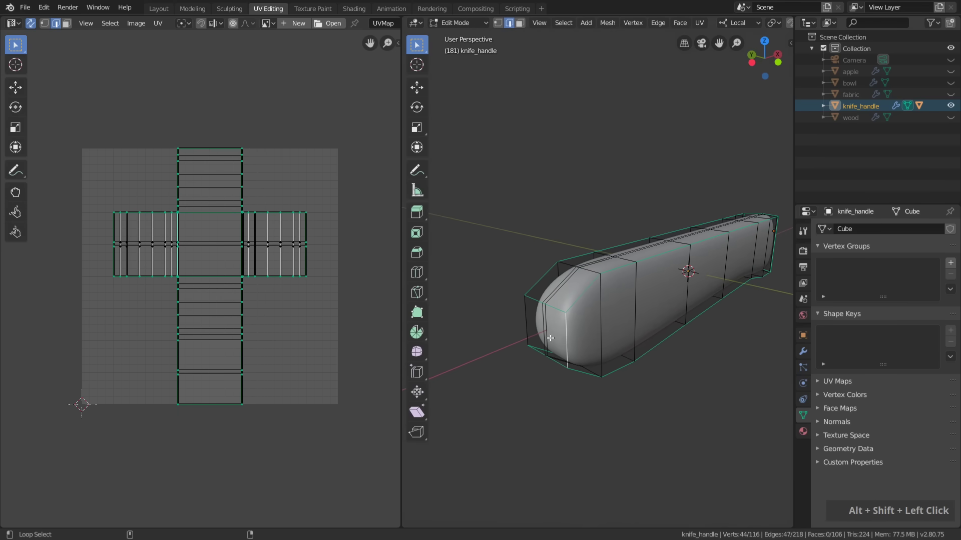
{"action": "mouse_move", "coordinate": [523, 319]}
{"action": "middle_mouse_down"}
{"action": "mouse_move", "coordinate": [515, 305]}
{"action": "mouse_move", "coordinate": [597, 313]}
{"action": "mouse_move", "coordinate": [614, 278]}
{"action": "middle_mouse_up"}
{"action": "right_click", "coordinate": [613, 277]}
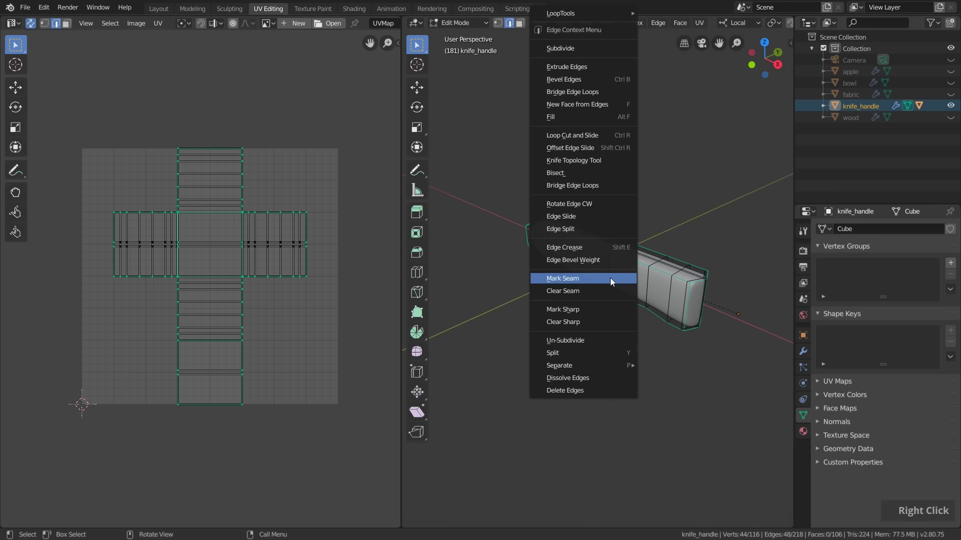
{"action": "left_click", "coordinate": [611, 277]}
Reveal the hidden blade and deselect it
{"action": "middle_click", "coordinate": [646, 281], "text": "alt"}
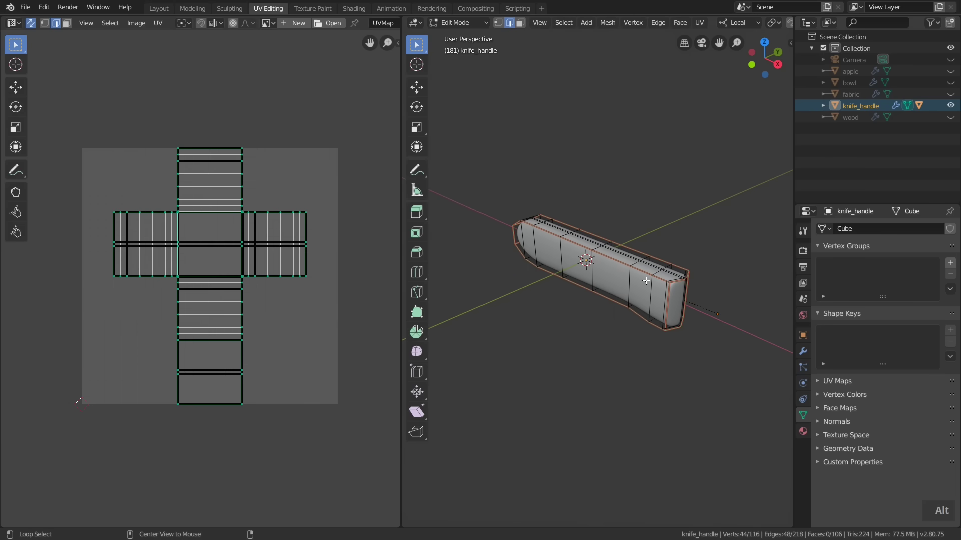
{"action": "key", "text": "alt+h"}
{"action": "middle_click_drag", "start_coordinate": [646, 281], "coordinate": [591, 259], "text": "shift"}
{"action": "left_click", "coordinate": [626, 198]}
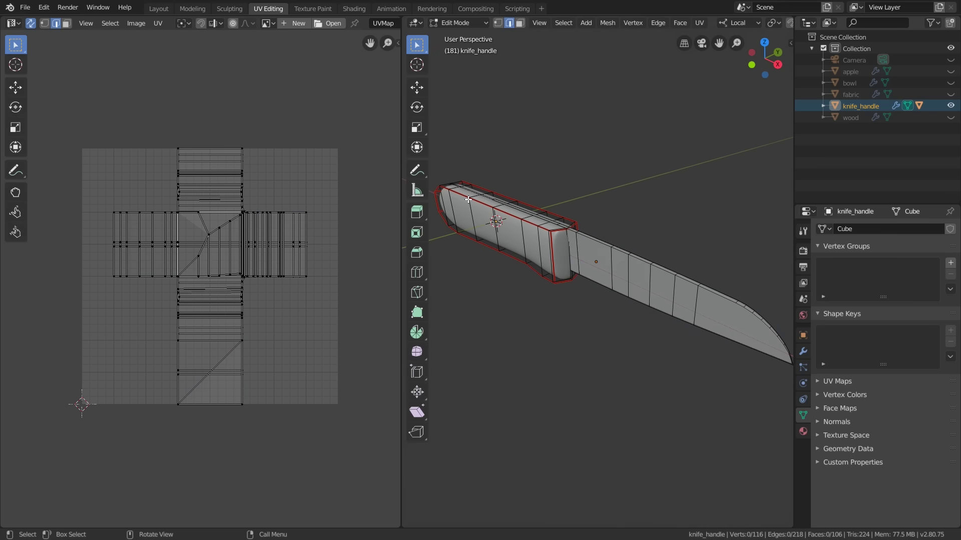
Hide the knife handle and mark the blade's top edge path as a seam
{"action": "key", "text": "l"}
{"action": "key", "text": "h"}
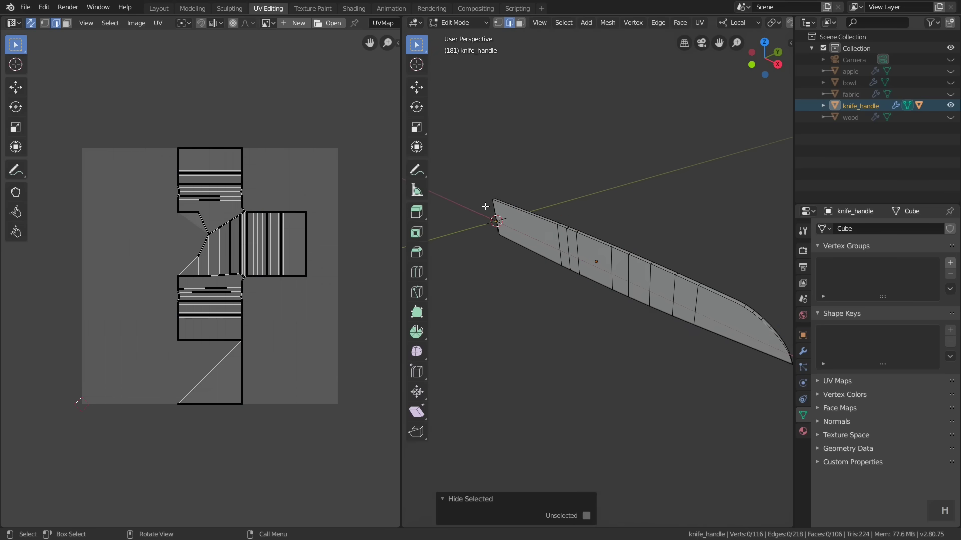
{"action": "middle_click_drag", "start_coordinate": [628, 273], "coordinate": [673, 267], "text": "shift"}
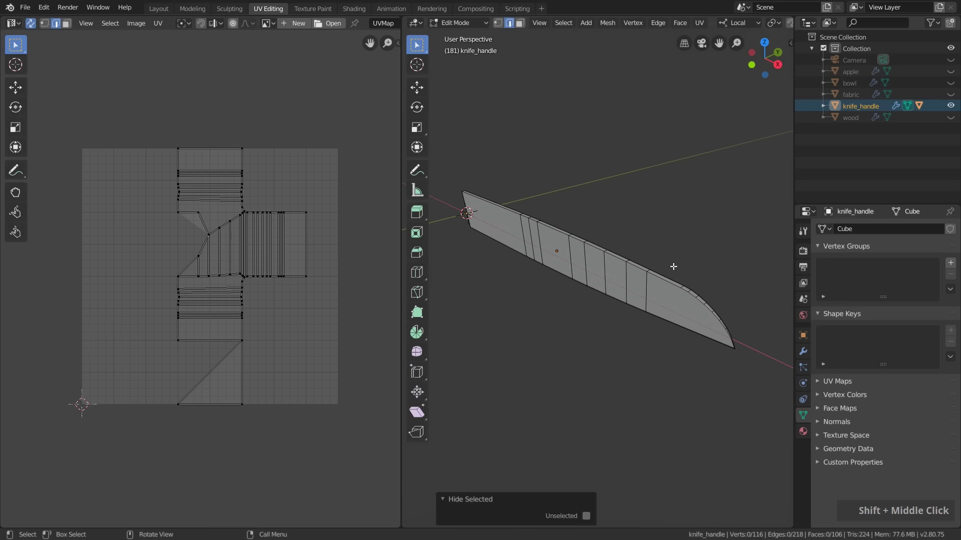
{"action": "left_click", "coordinate": [673, 266], "text": "alt"}
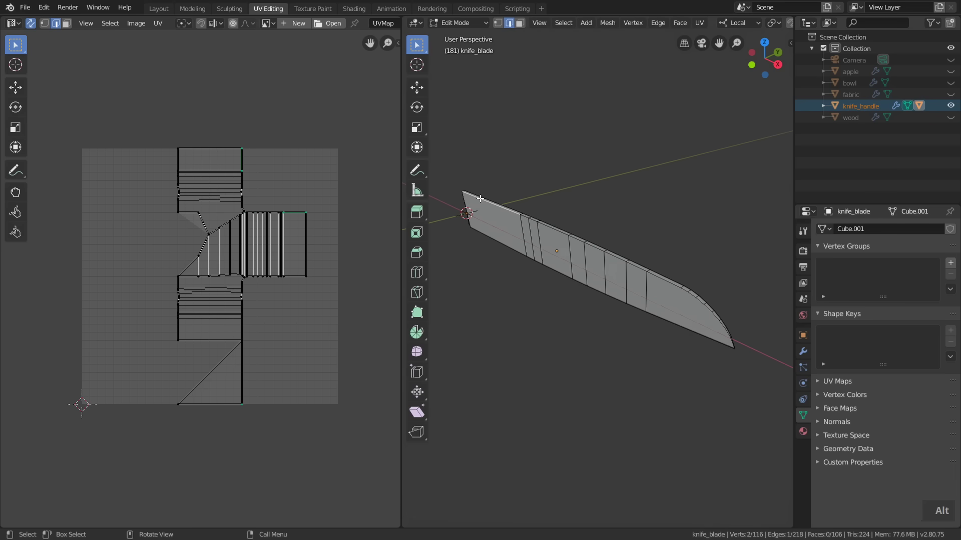
{"action": "middle_click_drag", "start_coordinate": [667, 284], "coordinate": [649, 277], "text": "shift"}
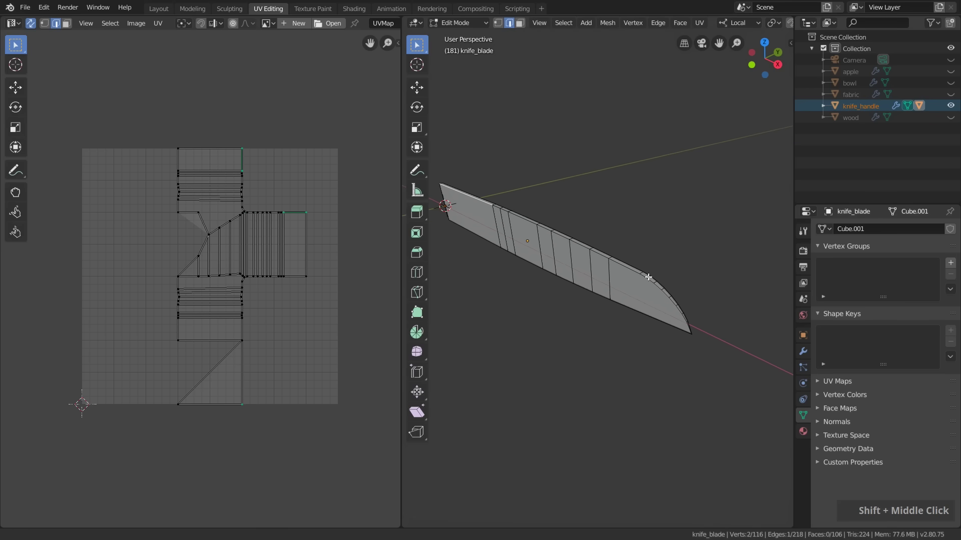
{"action": "left_click", "coordinate": [624, 267], "text": "ctrl"}
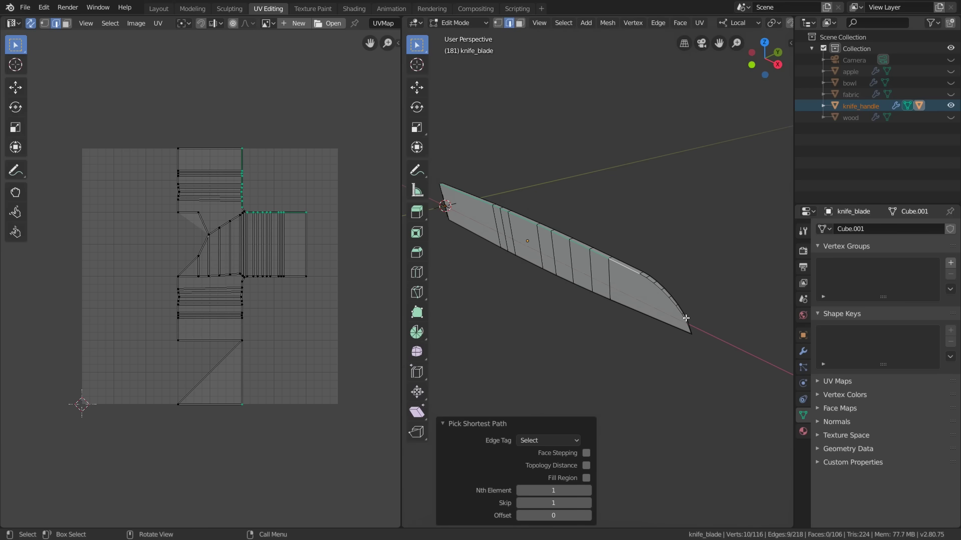
{"action": "scroll", "coordinate": [685, 319], "scroll_direction": "up", "scroll_amount": 3}
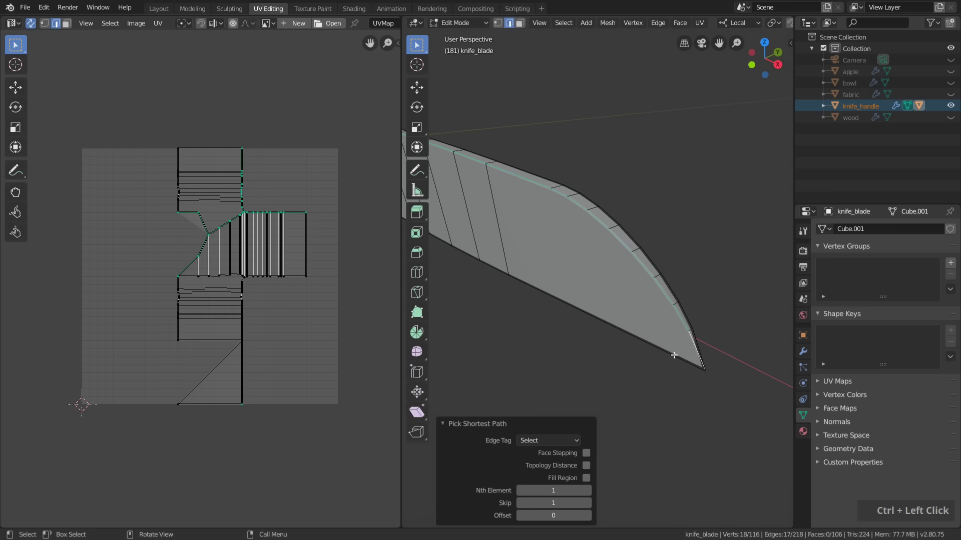
{"action": "scroll", "coordinate": [673, 355], "scroll_direction": "down", "scroll_amount": 2}
{"action": "middle_click_drag", "start_coordinate": [678, 343], "coordinate": [605, 188]}
{"action": "right_click", "coordinate": [600, 184]}
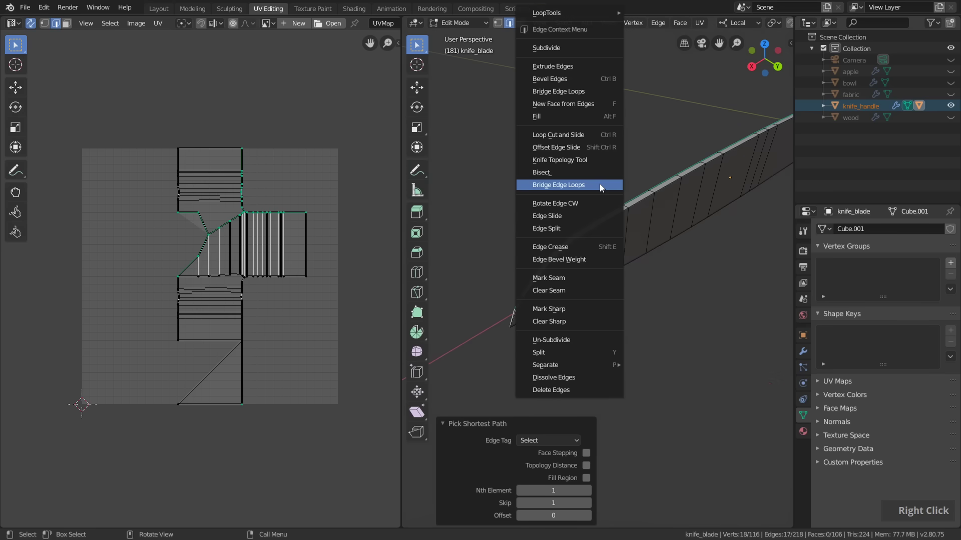
{"action": "left_click", "coordinate": [563, 278]}
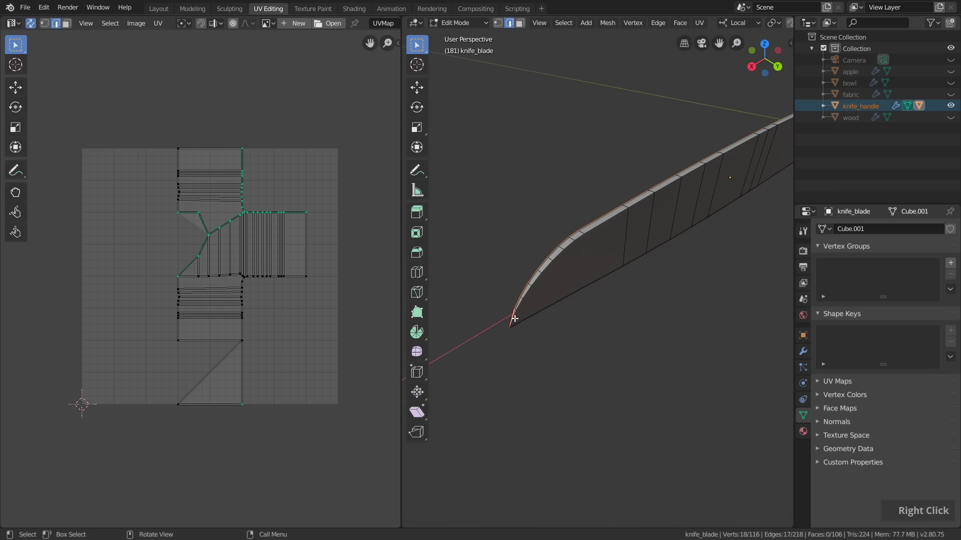
Mark the edges along the blade's spine as seams
{"action": "left_click", "coordinate": [597, 230], "text": "ctrl"}
{"action": "middle_click_drag", "start_coordinate": [597, 230], "coordinate": [648, 197], "text": "shift"}
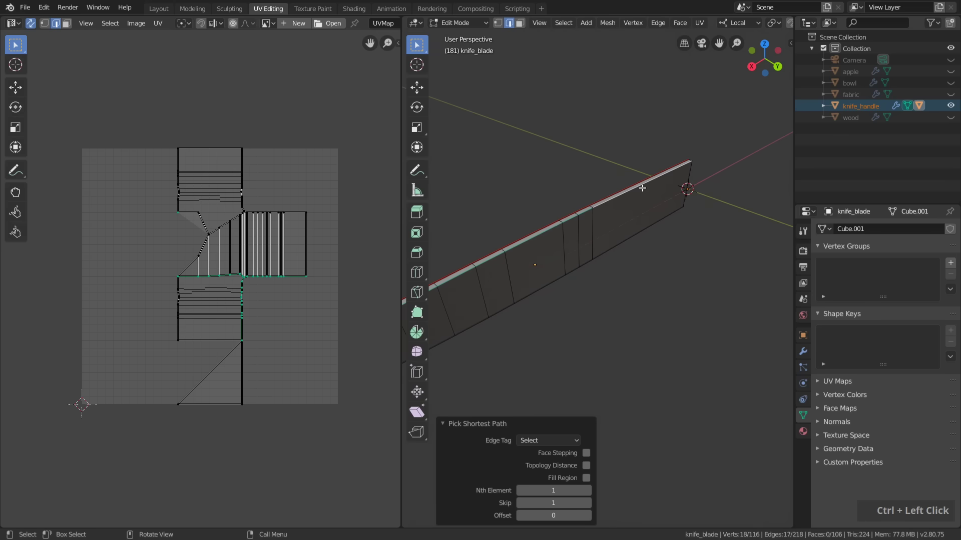
{"action": "right_click", "coordinate": [642, 187]}
{"action": "left_click", "coordinate": [608, 277]}
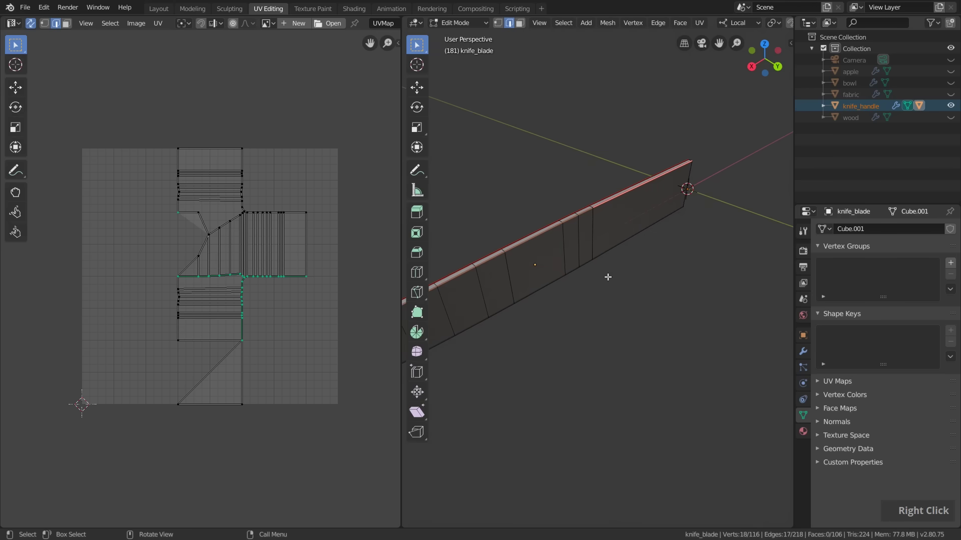
Mark the blade's bottom edge and back-end edges as seams
{"action": "middle_click_drag", "start_coordinate": [609, 277], "coordinate": [706, 231], "text": "shift"}
{"action": "left_click", "coordinate": [559, 231], "text": "ctrl"}
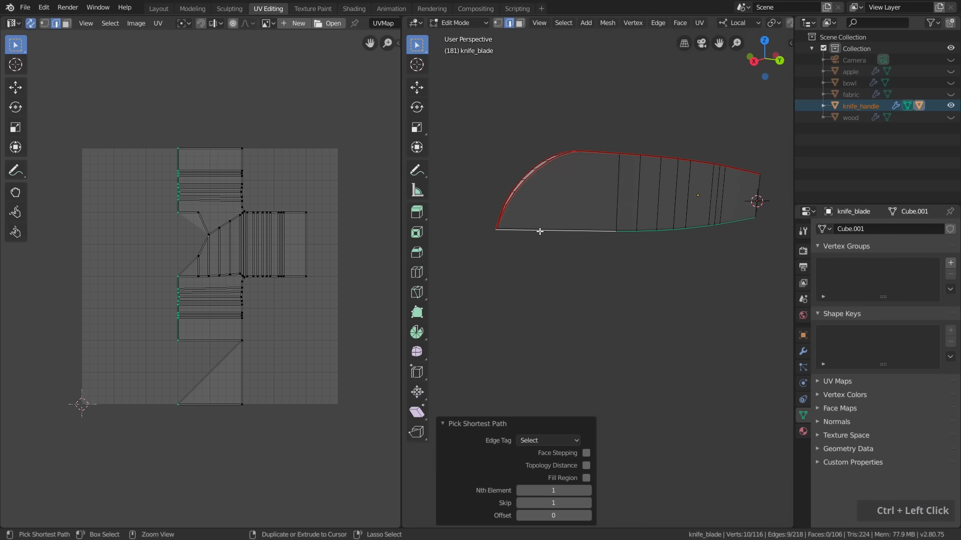
{"action": "right_click", "coordinate": [540, 231]}
{"action": "left_click", "coordinate": [512, 279]}
{"action": "scroll", "coordinate": [572, 251], "scroll_direction": "down", "scroll_amount": 2}
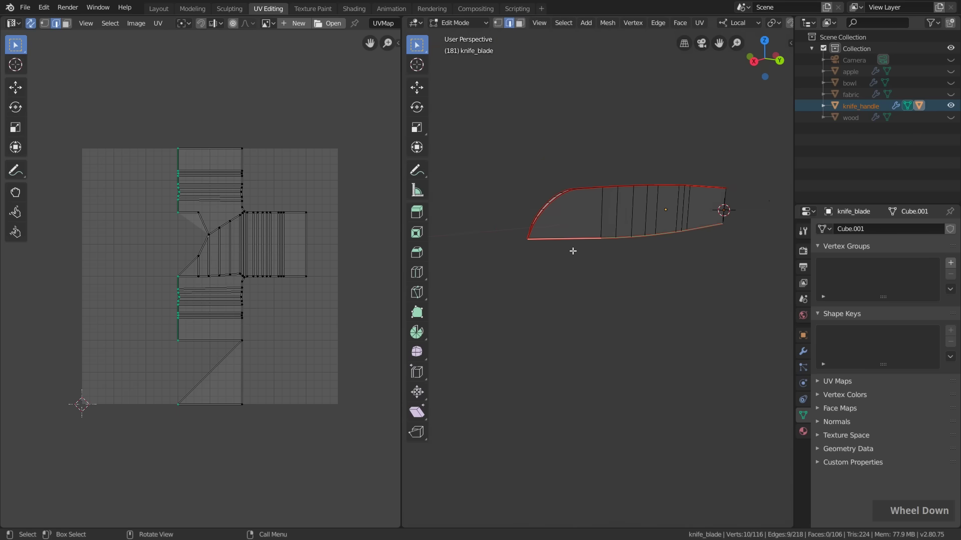
{"action": "mouse_move", "coordinate": [572, 251]}
{"action": "middle_mouse_down"}
{"action": "mouse_move", "coordinate": [691, 211]}
{"action": "mouse_move", "coordinate": [631, 214]}
{"action": "mouse_move", "coordinate": [618, 204]}
{"action": "mouse_move", "coordinate": [618, 222]}
{"action": "middle_mouse_up"}
{"action": "left_click", "coordinate": [612, 202], "text": "ctrl"}
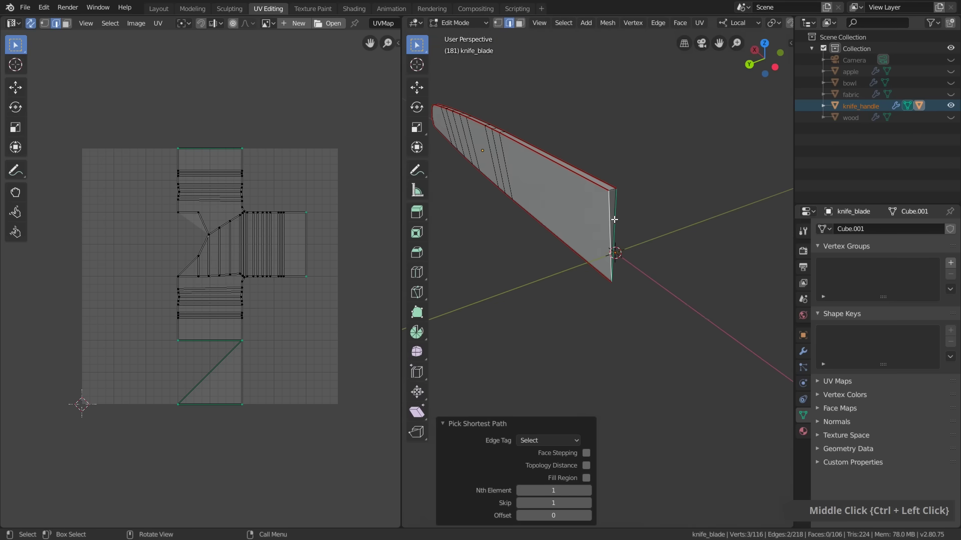
{"action": "right_click", "coordinate": [609, 209]}
{"action": "left_click", "coordinate": [578, 278]}
{"action": "scroll", "coordinate": [578, 277], "scroll_direction": "down", "scroll_amount": 2}
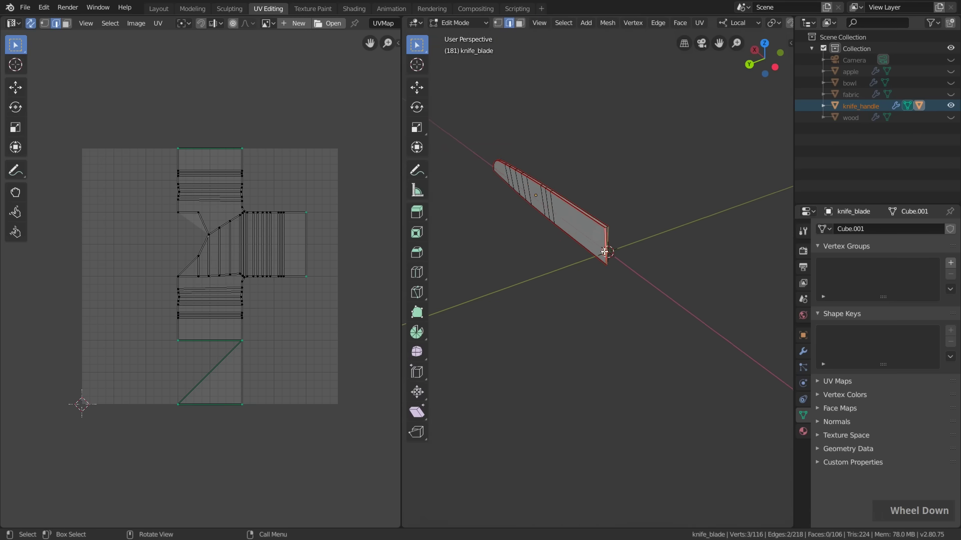
Reveal the hidden handle, select the whole knife and unwrap it into UV islands
{"action": "key", "text": "alt+h"}
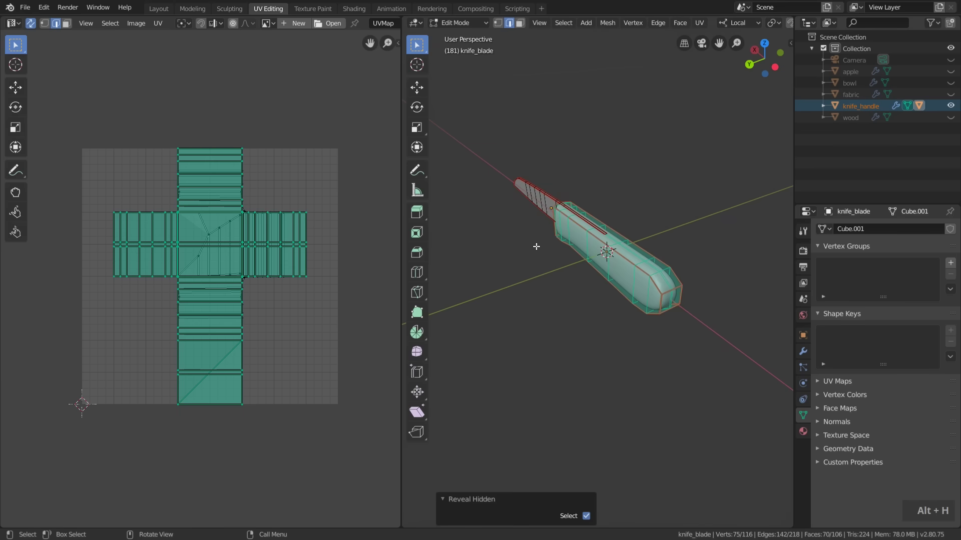
{"action": "middle_click_drag", "start_coordinate": [536, 246], "coordinate": [663, 244]}
{"action": "key", "text": "a"}
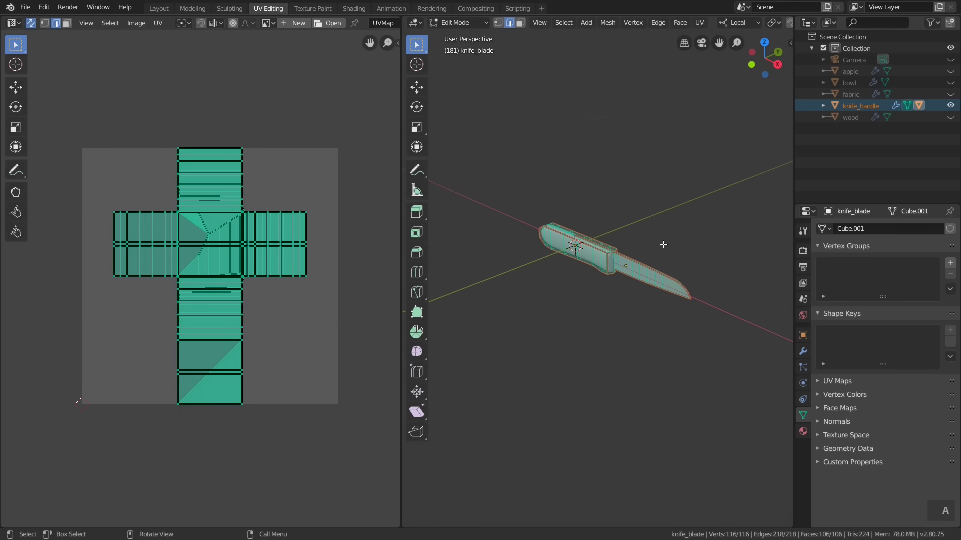
{"action": "left_click", "coordinate": [703, 28]}
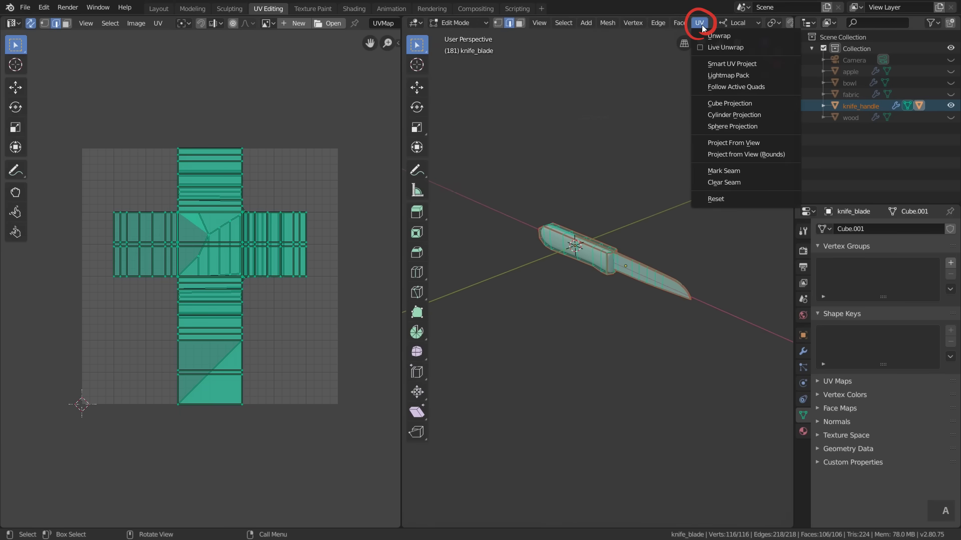
{"action": "left_click", "coordinate": [729, 39]}
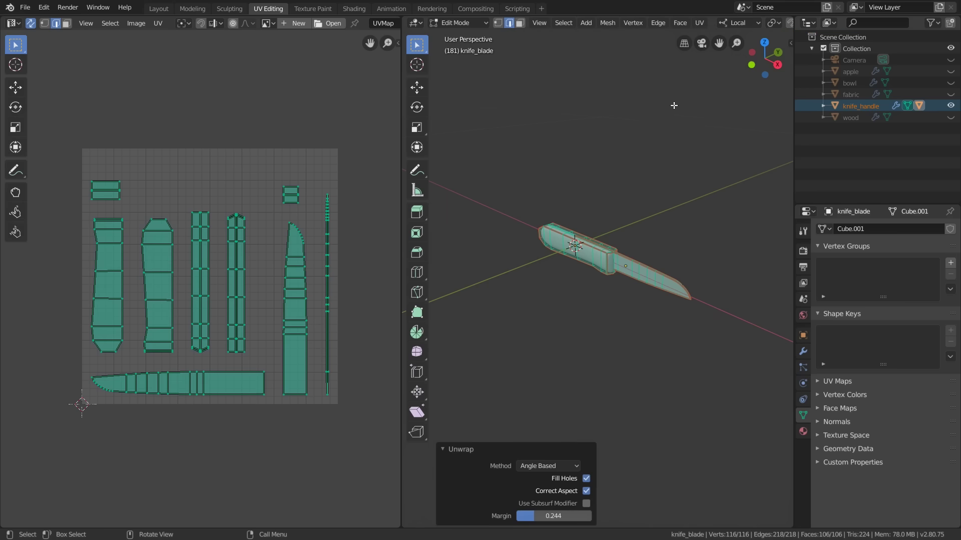
Adjust the Unwrap island margin to 0.073
{"action": "key", "text": "u"}
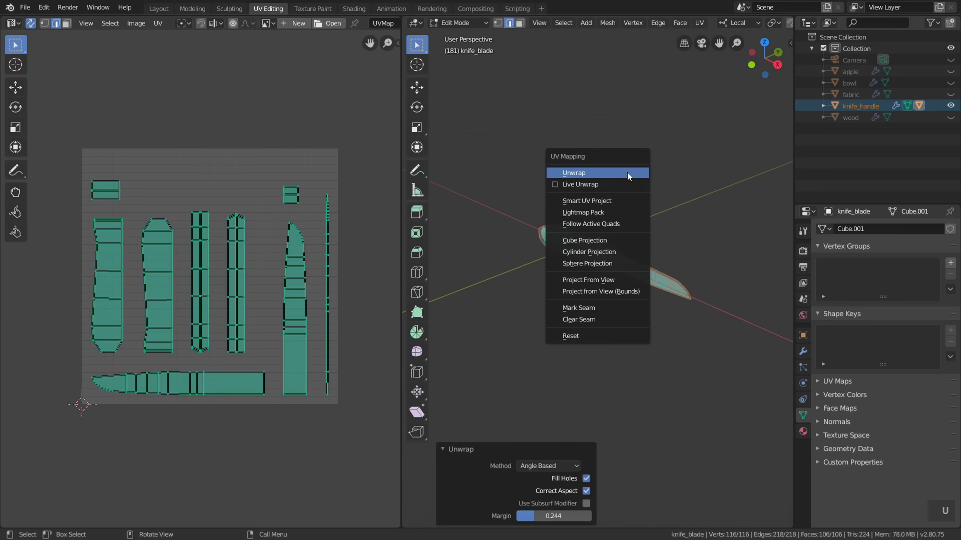
{"action": "left_click", "coordinate": [602, 173]}
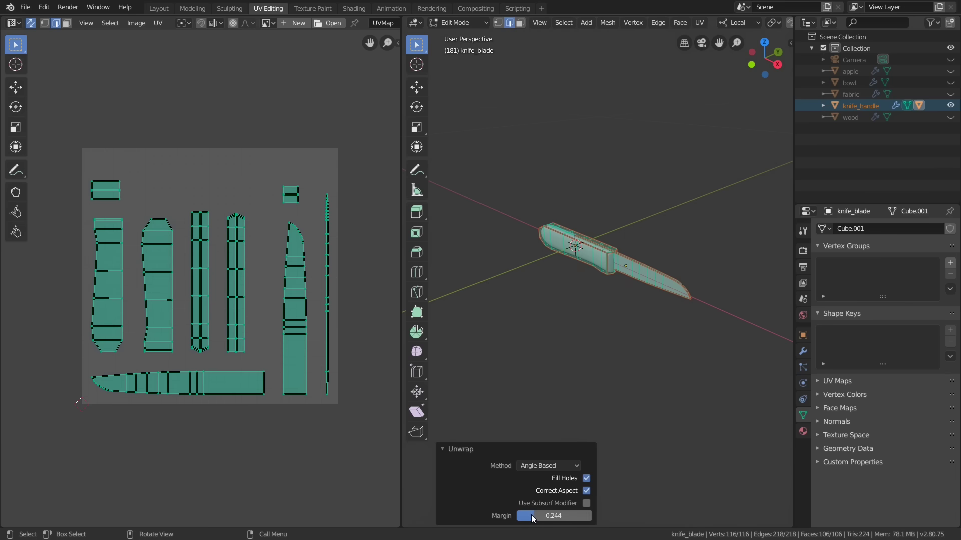
{"action": "left_click_drag", "start_coordinate": [534, 515], "coordinate": [518, 516]}
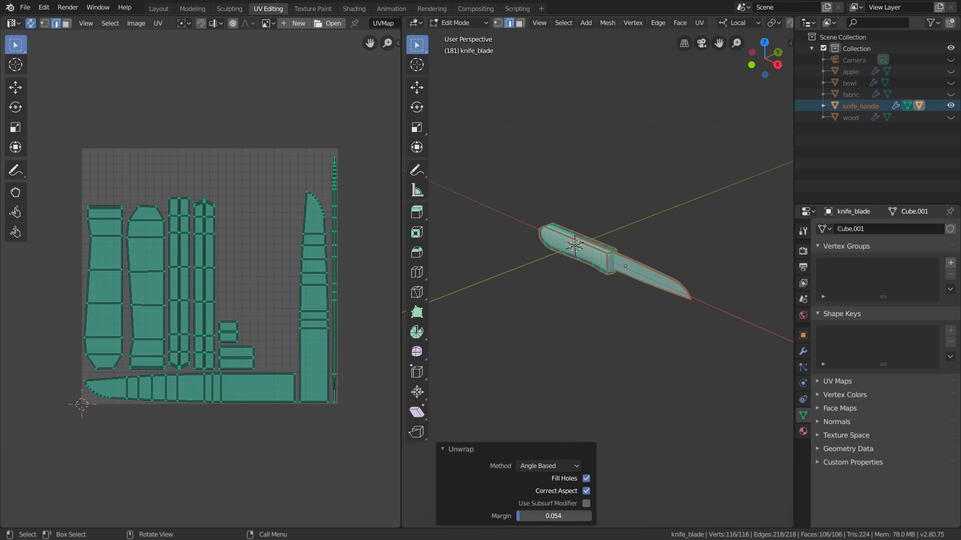
{"action": "left_click_drag", "start_coordinate": [519, 516], "coordinate": [535, 515]}
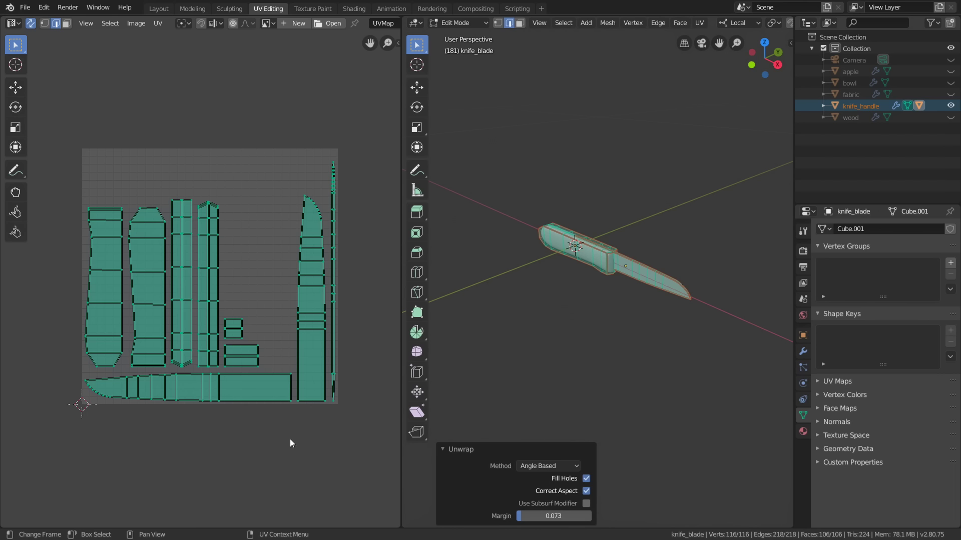
Switch to Object Mode and the Layout workspace, then walk through the rendered apple scene
{"action": "key", "text": "Tab"}
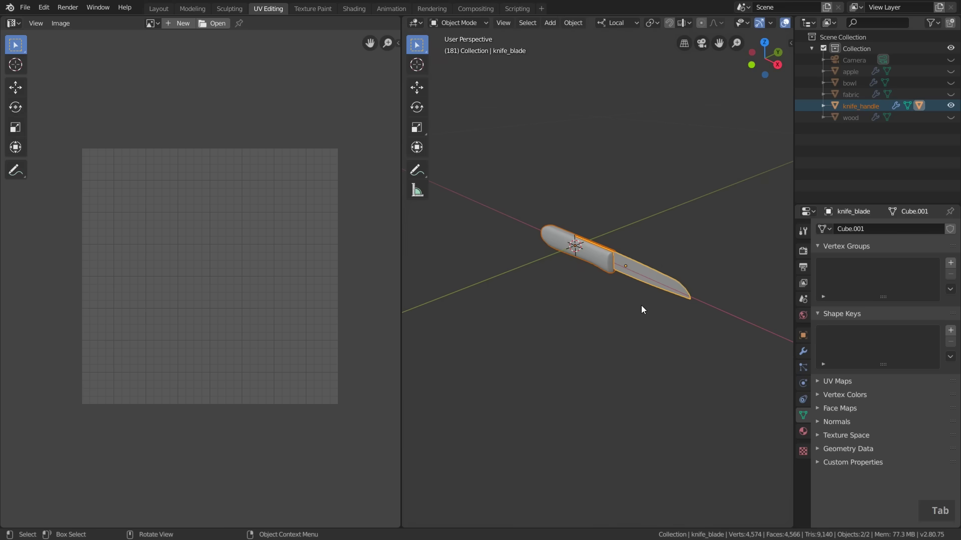
{"action": "left_click", "coordinate": [160, 8]}
{"action": "middle_click_drag", "start_coordinate": [458, 278], "coordinate": [576, 245]}
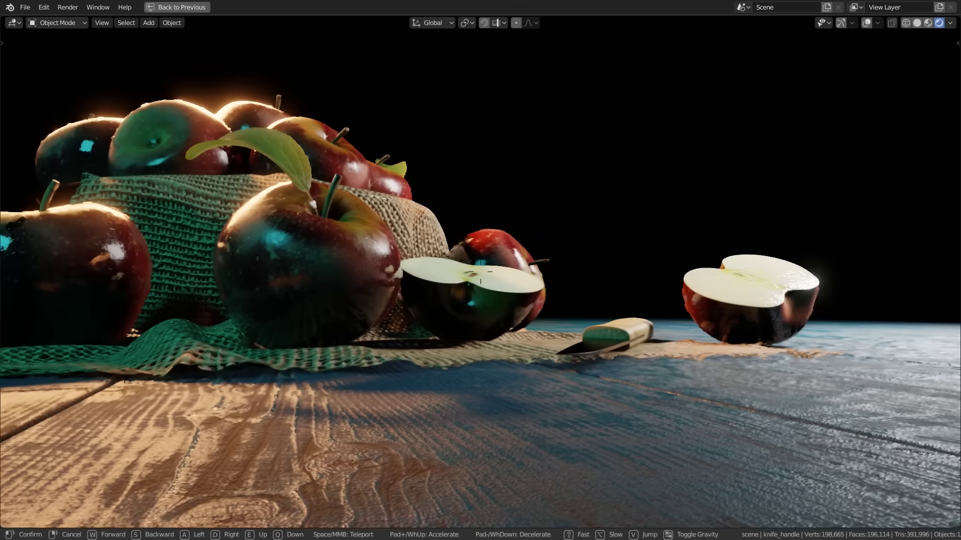
{"action": "key", "text": "w"}
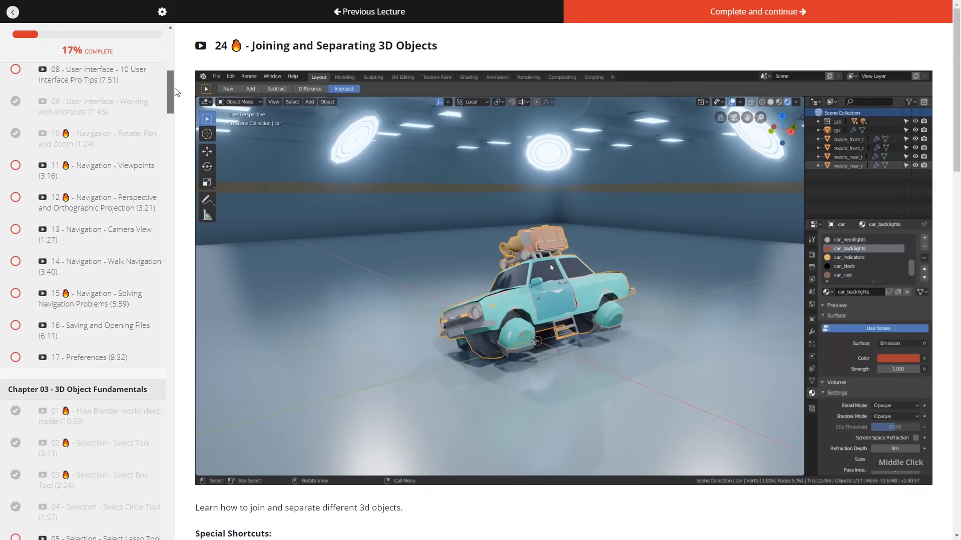
{"action": "left_click_drag", "start_coordinate": [171, 104], "coordinate": [172, 308]}
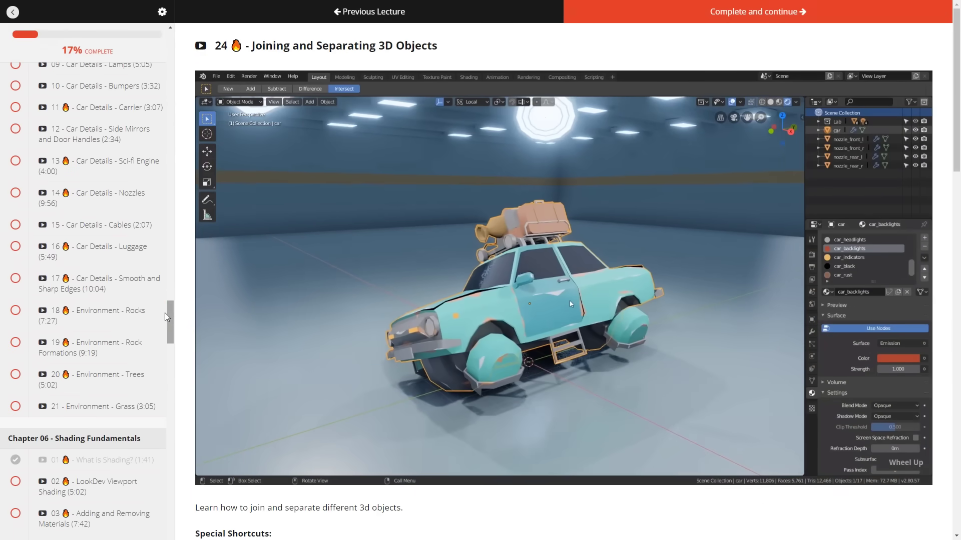
{"action": "left_click", "coordinate": [105, 225]}
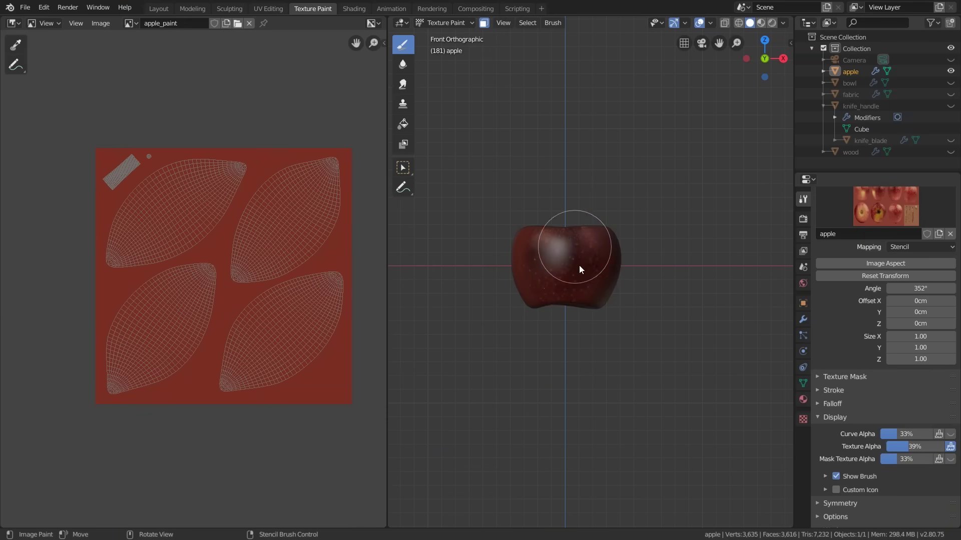
Brush apple-skin texture from the stencil image onto the apple
{"action": "left_click_drag", "start_coordinate": [572, 244], "coordinate": [541, 316]}
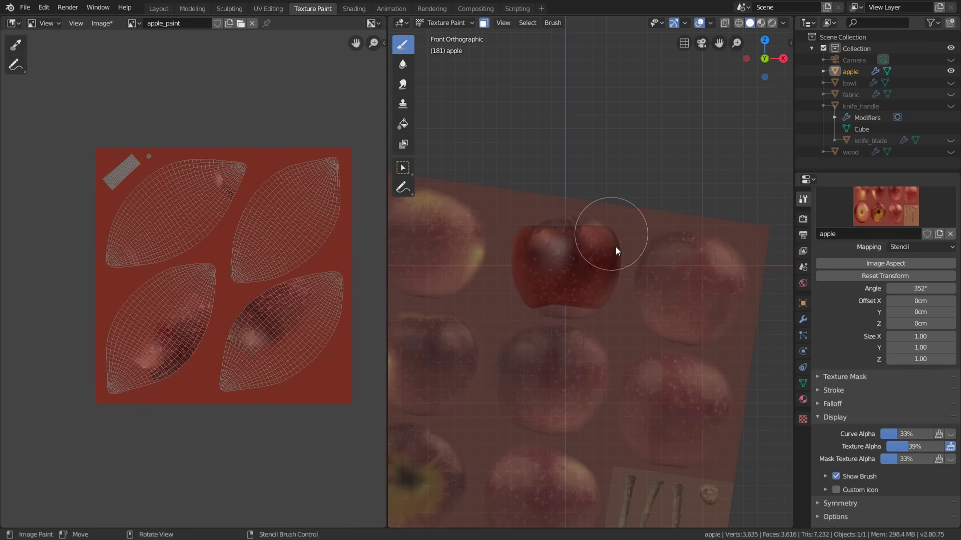